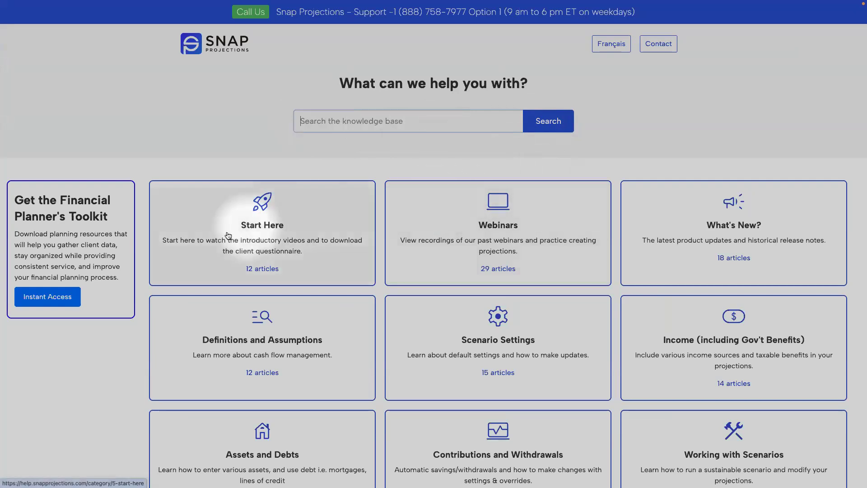
Open the Snap Projections Toolkit article in the Start Here help category and review its questionnaires, plan checklist and sample reports
{"action": "left_click", "coordinate": [262, 227]}
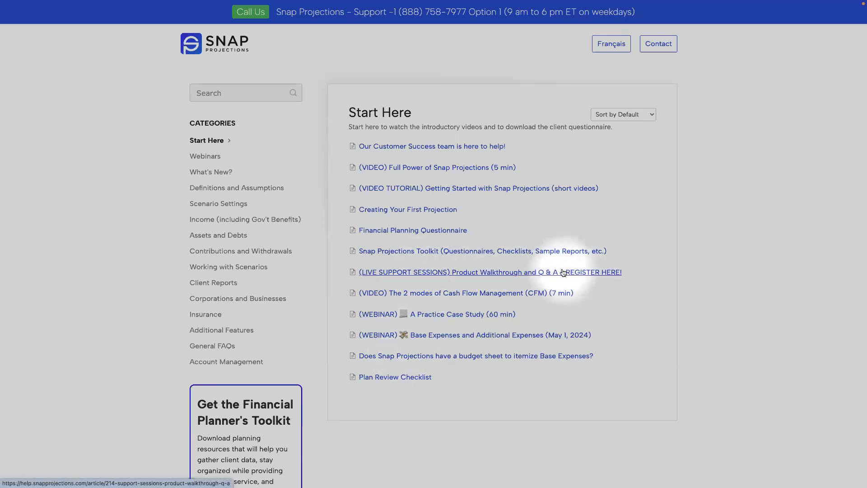
{"action": "left_click", "coordinate": [423, 252]}
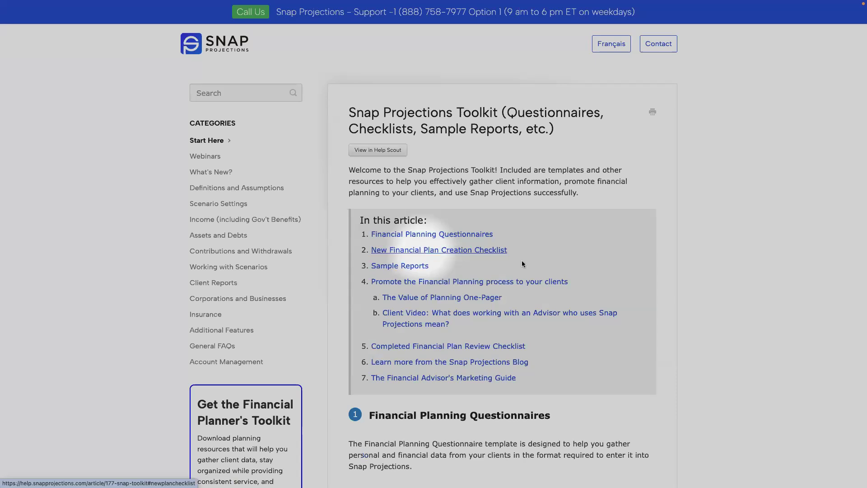
{"action": "scroll", "coordinate": [613, 272], "scroll_direction": "down", "scroll_amount": 4}
{"action": "scroll", "coordinate": [613, 276], "scroll_direction": "down", "scroll_amount": 3}
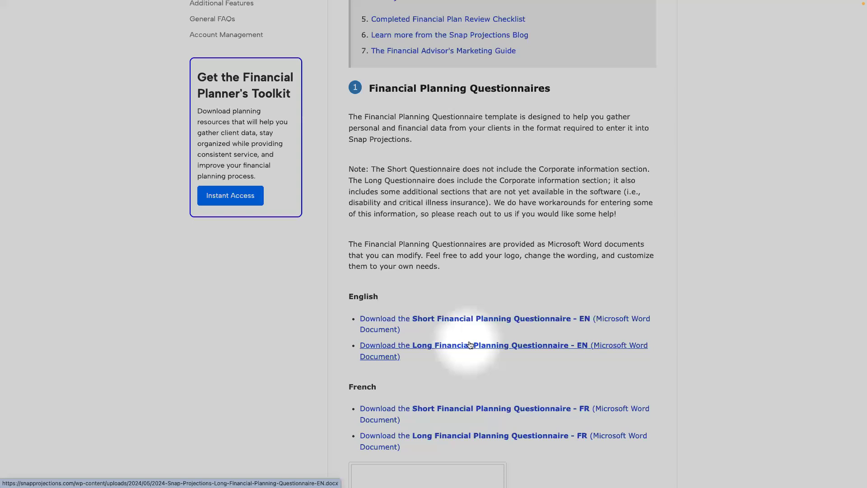
{"action": "scroll", "coordinate": [463, 350], "scroll_direction": "down", "scroll_amount": 12}
{"action": "scroll", "coordinate": [468, 344], "scroll_direction": "down", "scroll_amount": 4}
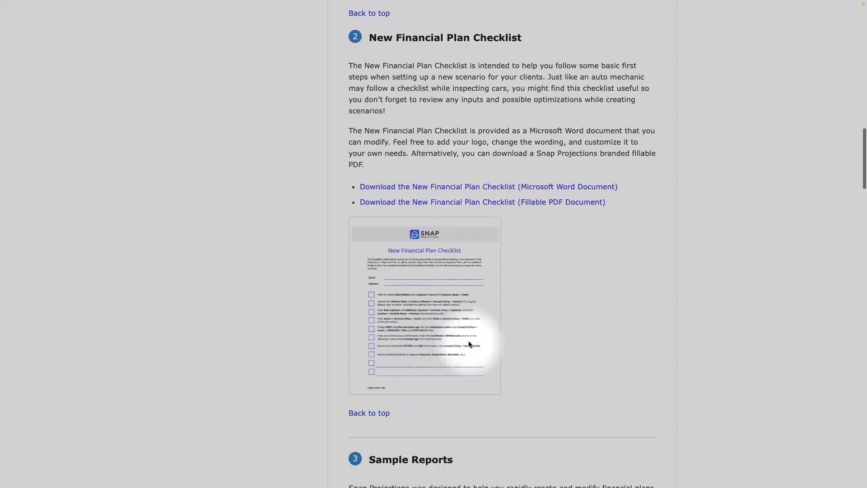
{"action": "scroll", "coordinate": [469, 344], "scroll_direction": "down", "scroll_amount": 3}
{"action": "scroll", "coordinate": [469, 344], "scroll_direction": "down", "scroll_amount": 1}
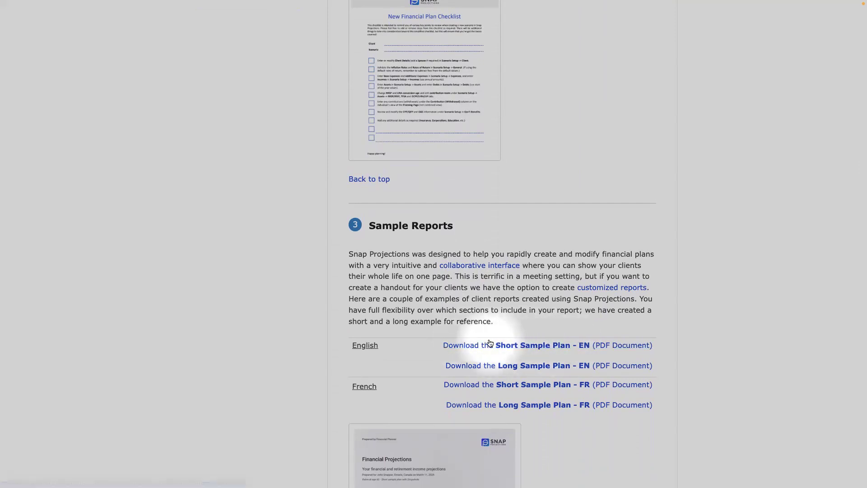
{"action": "scroll", "coordinate": [462, 314], "scroll_direction": "up", "scroll_amount": 20}
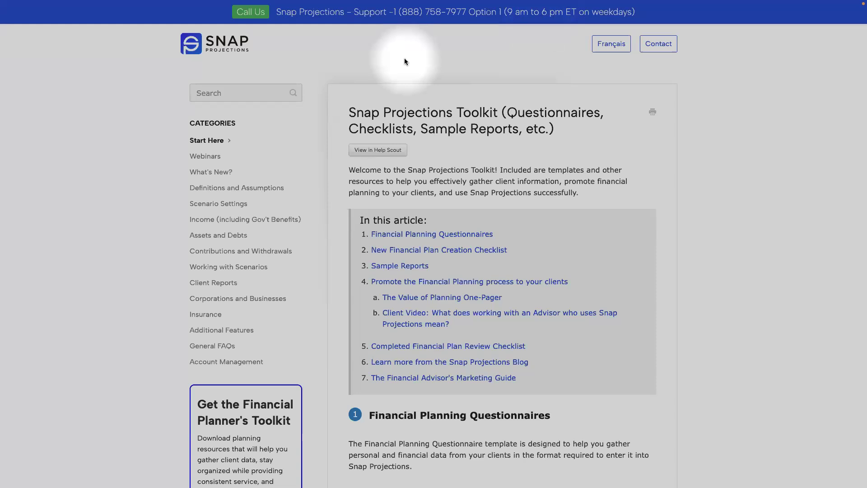
Return from the help article to the client's Sample Scenario setup in Snap Projections
{"action": "key", "text": "ctrl+Up"}
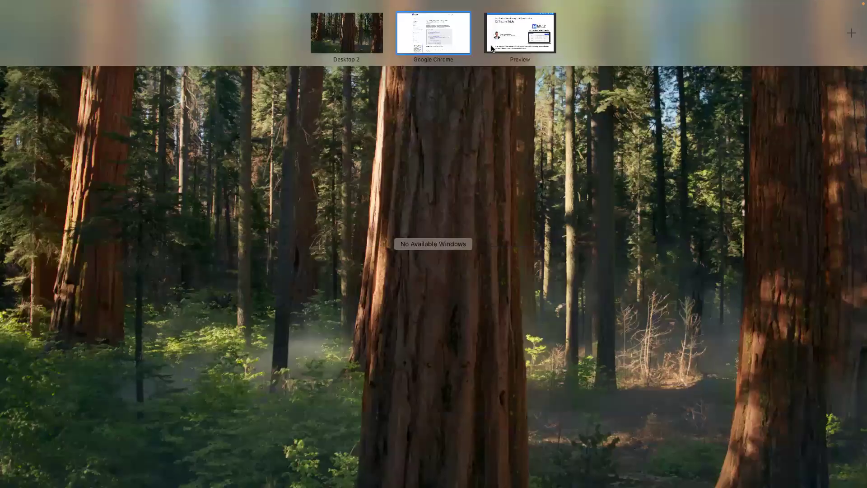
{"action": "left_click", "coordinate": [448, 34]}
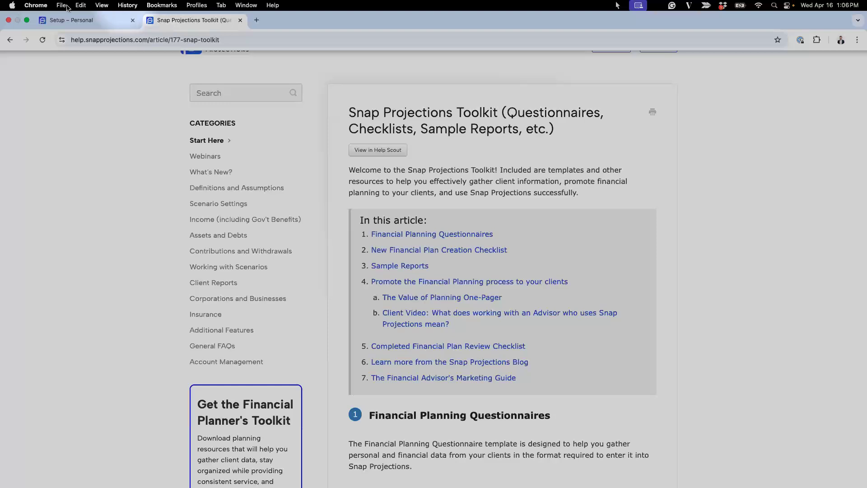
{"action": "left_click", "coordinate": [73, 20]}
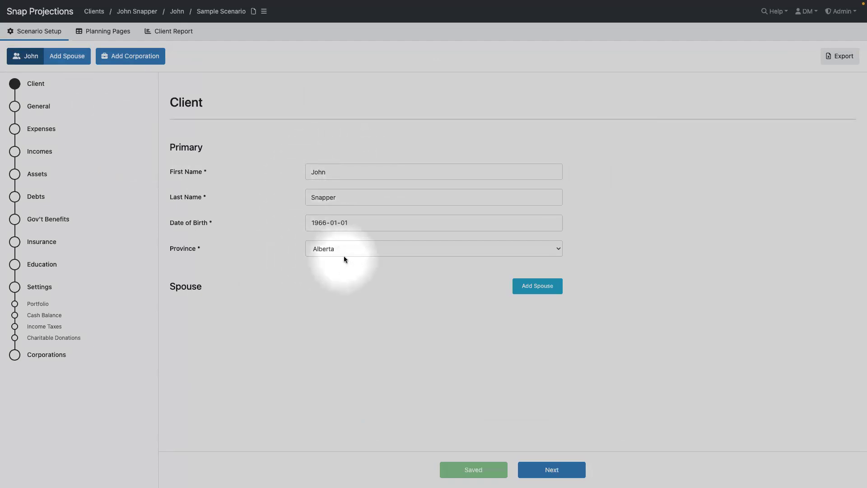
Review the scenario's General ages, inflation rates and rates of return, including the options for saving or resetting defaults
{"action": "left_click", "coordinate": [34, 109]}
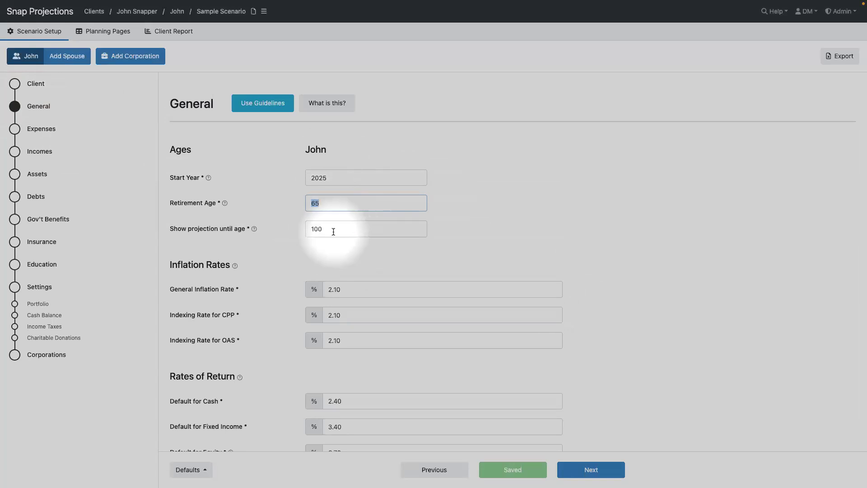
{"action": "scroll", "coordinate": [337, 234], "scroll_direction": "down", "scroll_amount": 1}
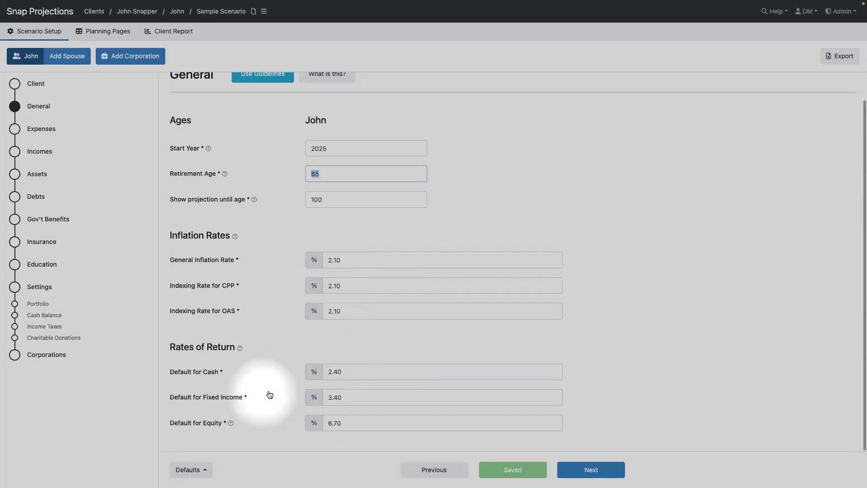
{"action": "left_click", "coordinate": [205, 472]}
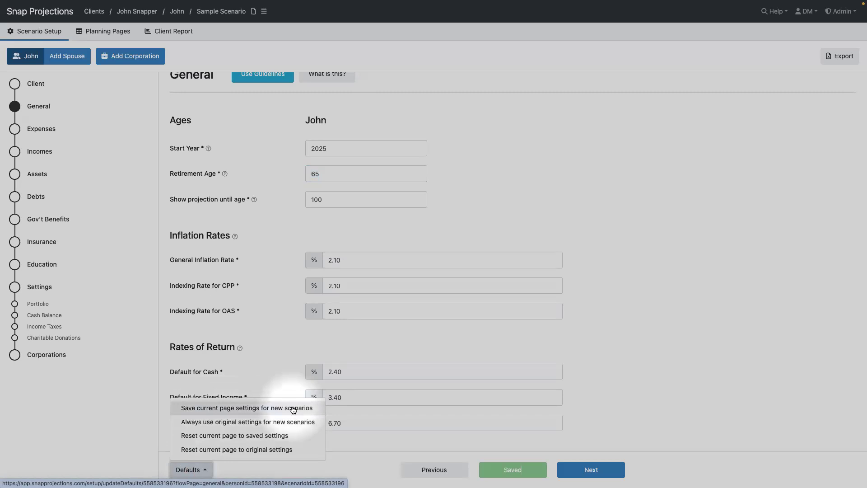
{"action": "left_click", "coordinate": [280, 358]}
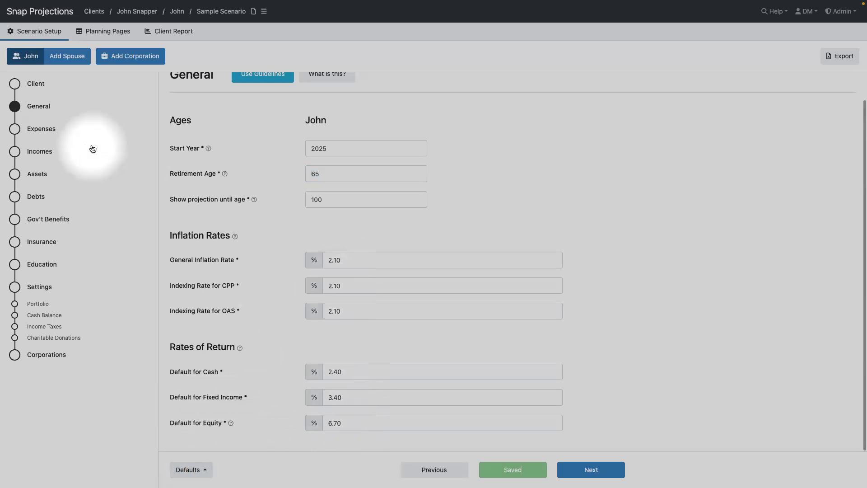
Add an additional expense named Vacation Expense with an amount of $10,000 to the client's Expenses
{"action": "left_click", "coordinate": [41, 130]}
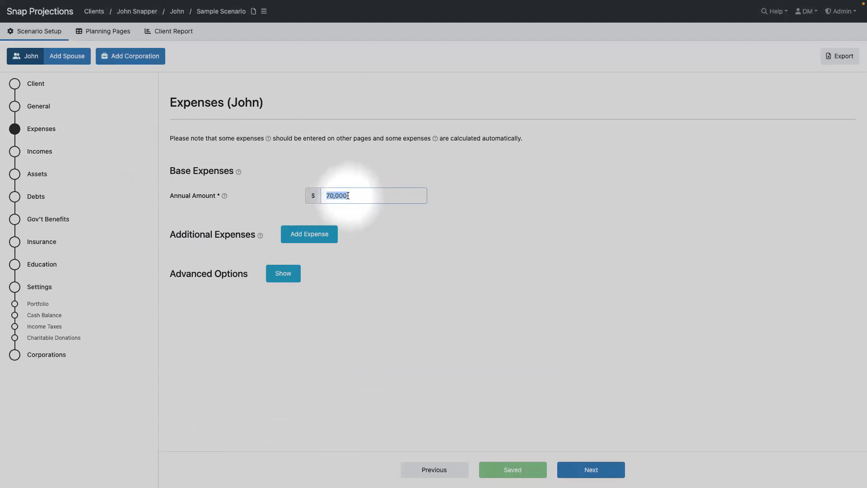
{"action": "left_click", "coordinate": [302, 236]}
{"action": "left_click", "coordinate": [223, 276]}
{"action": "type", "text": "Vaca"}
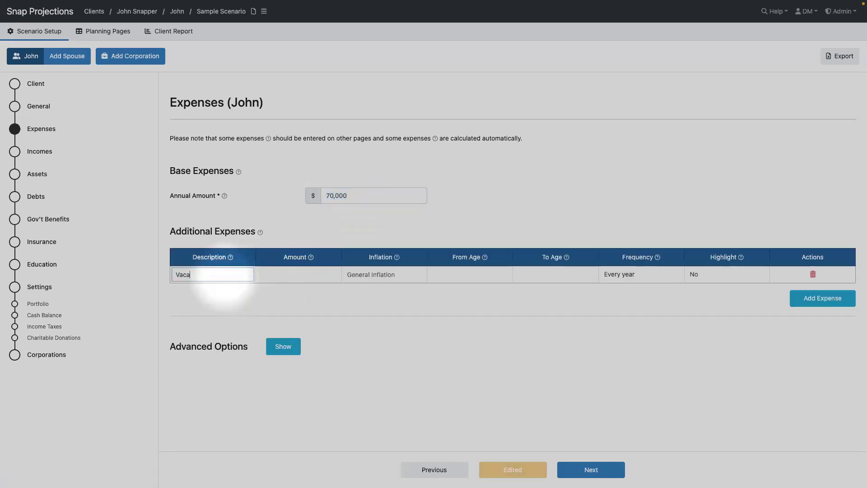
{"action": "type", "text": "tion Expense"}
{"action": "left_click", "coordinate": [303, 276]}
{"action": "type", "text": "10000"}
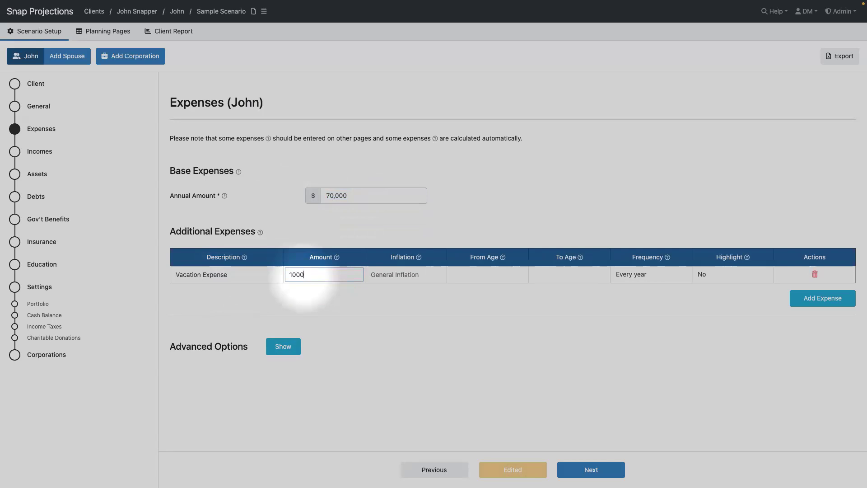
{"action": "key", "text": "Tab"}
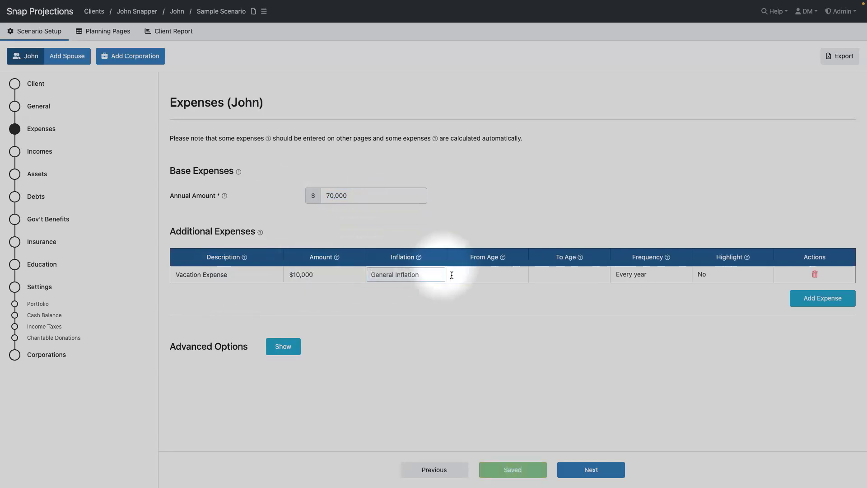
Schedule the Vacation Expense from age 65 to age 75 with a frequency of every 2 years
{"action": "mouse_move", "coordinate": [464, 278]}
{"action": "left_click", "coordinate": [474, 276]}
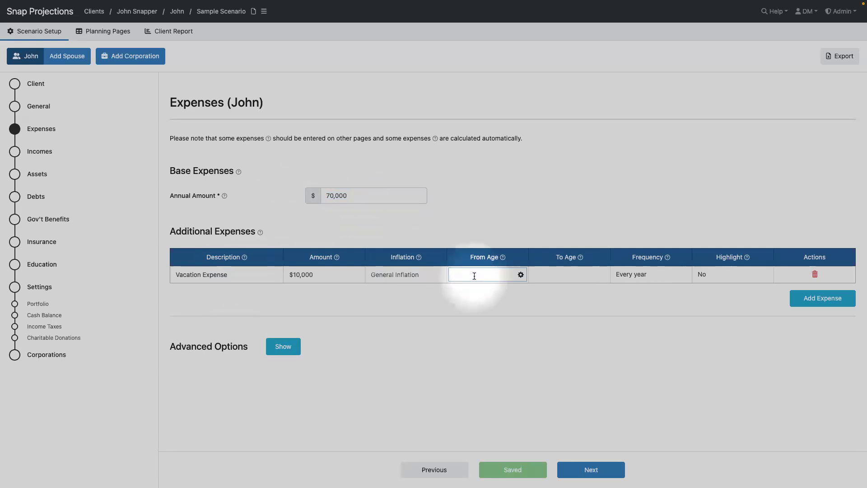
{"action": "type", "text": "65"}
{"action": "left_click", "coordinate": [569, 275]}
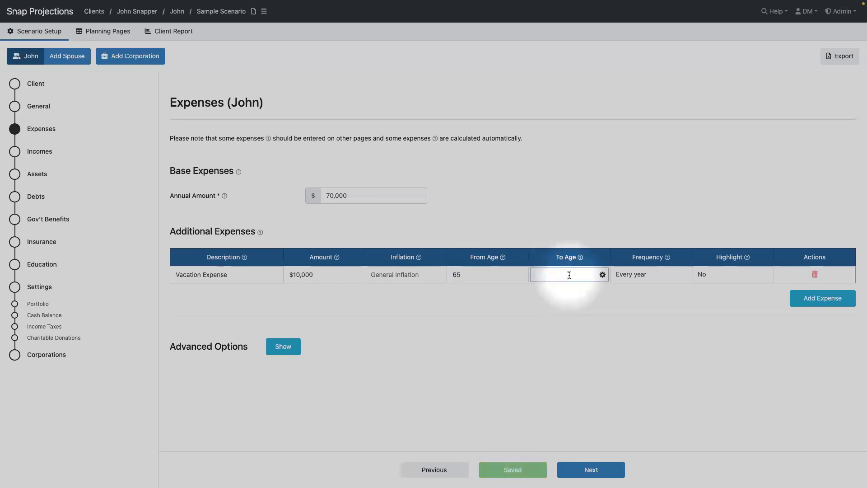
{"action": "type", "text": "75"}
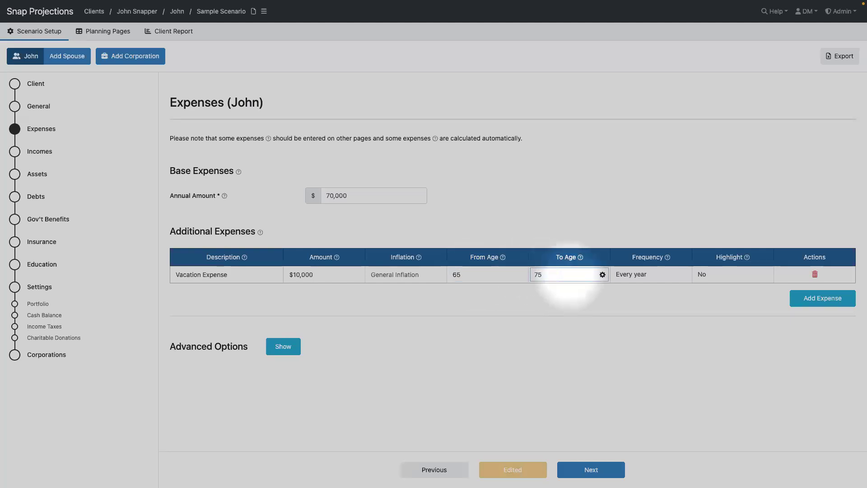
{"action": "left_click", "coordinate": [654, 277]}
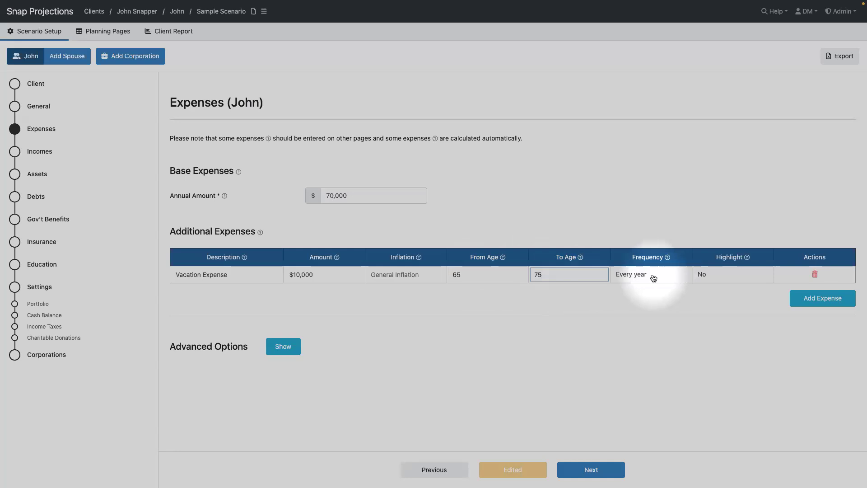
{"action": "left_click", "coordinate": [652, 274]}
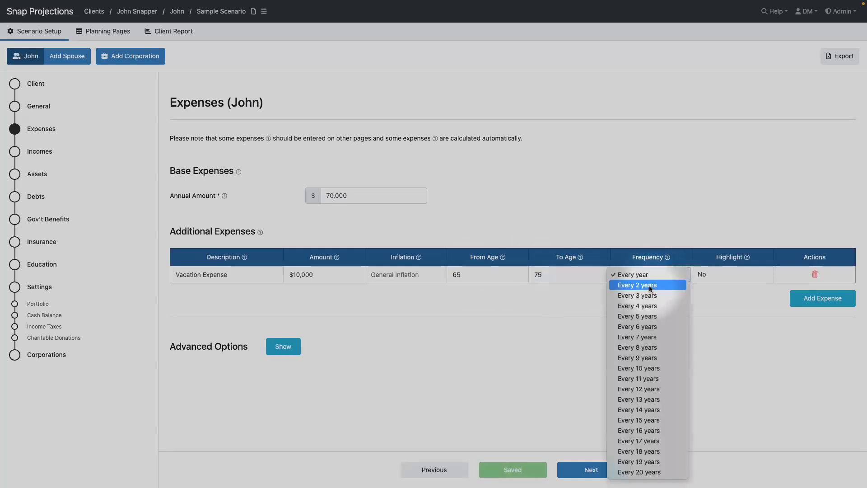
{"action": "left_click", "coordinate": [649, 284]}
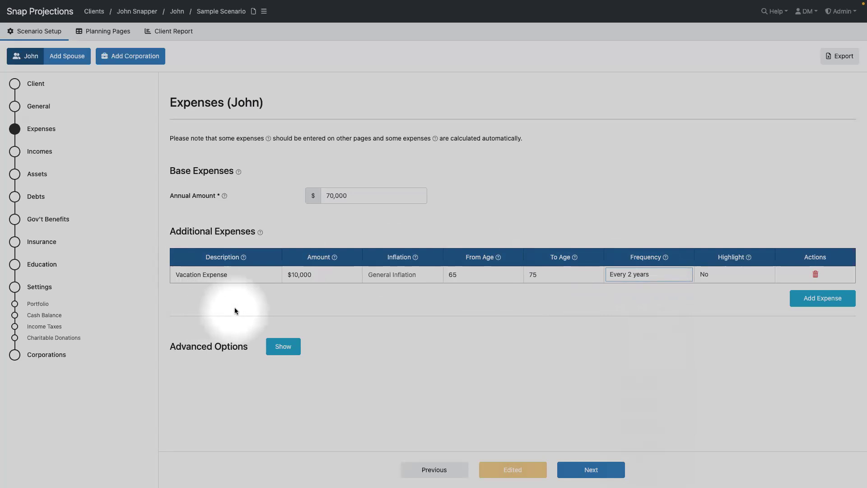
Review the existing Employment Income entry on the Incomes page and its available income types, keeping Employment
{"action": "left_click", "coordinate": [18, 156]}
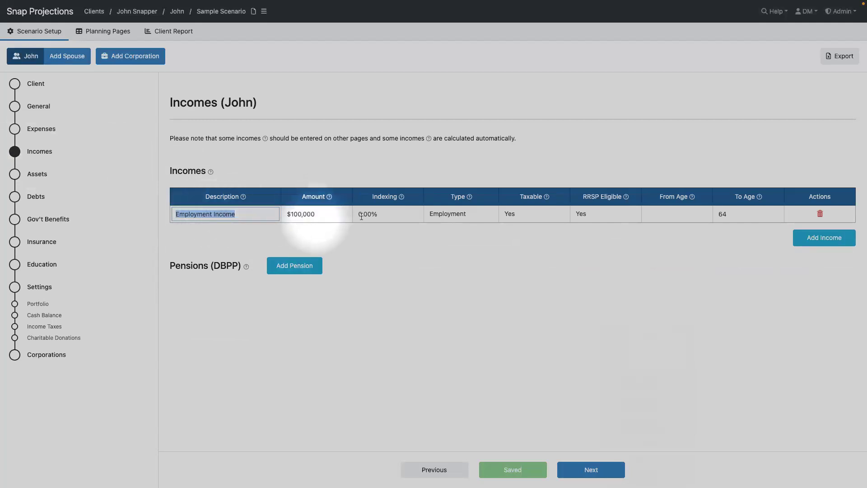
{"action": "left_click", "coordinate": [475, 215]}
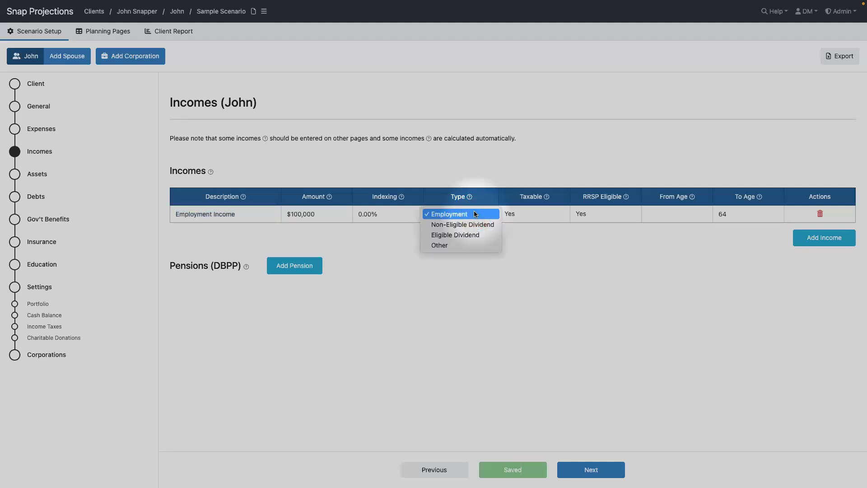
{"action": "left_click", "coordinate": [474, 214]}
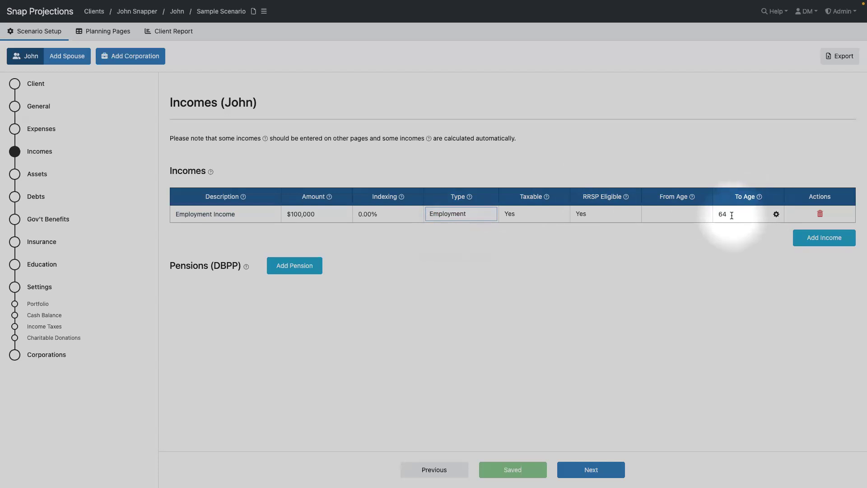
Add a second income named Commission Income with an amount of $20,000
{"action": "left_click", "coordinate": [823, 238]}
{"action": "left_click", "coordinate": [237, 230]}
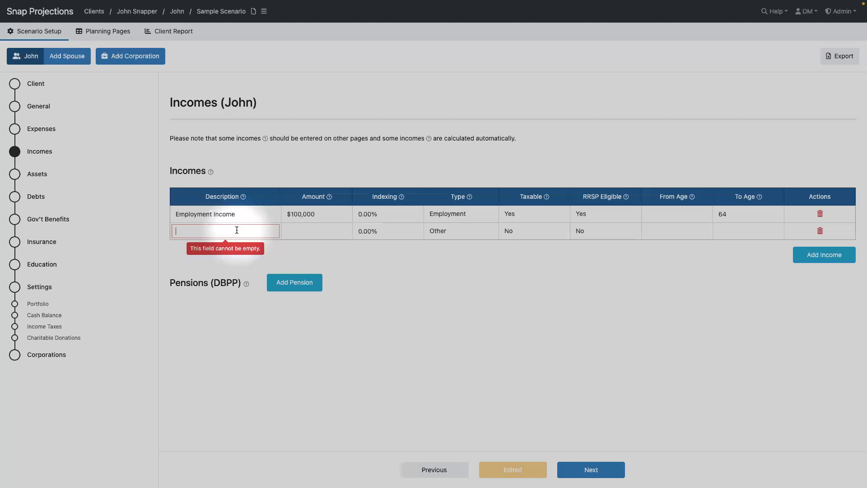
{"action": "type", "text": "C"}
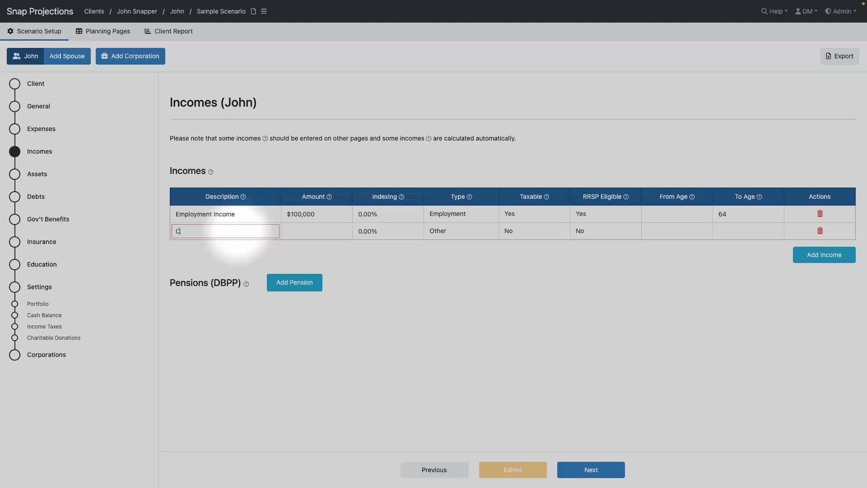
{"action": "type", "text": "ommission Income"}
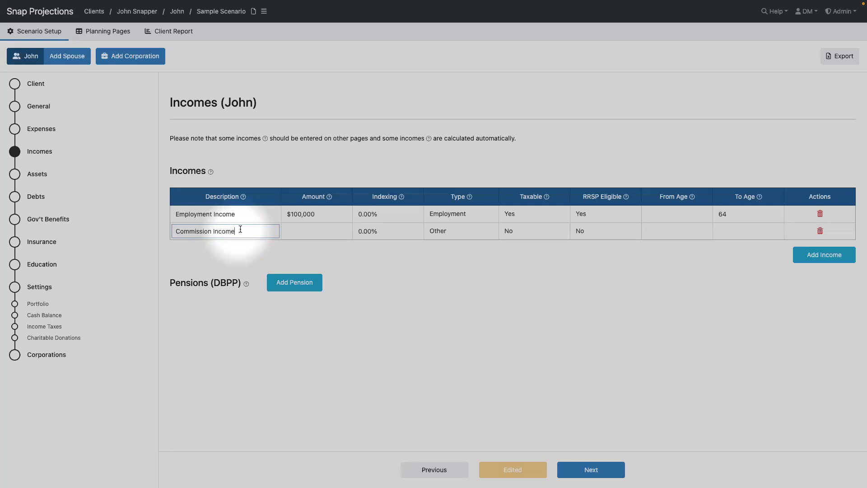
{"action": "left_click", "coordinate": [292, 232]}
{"action": "type", "text": "20000"}
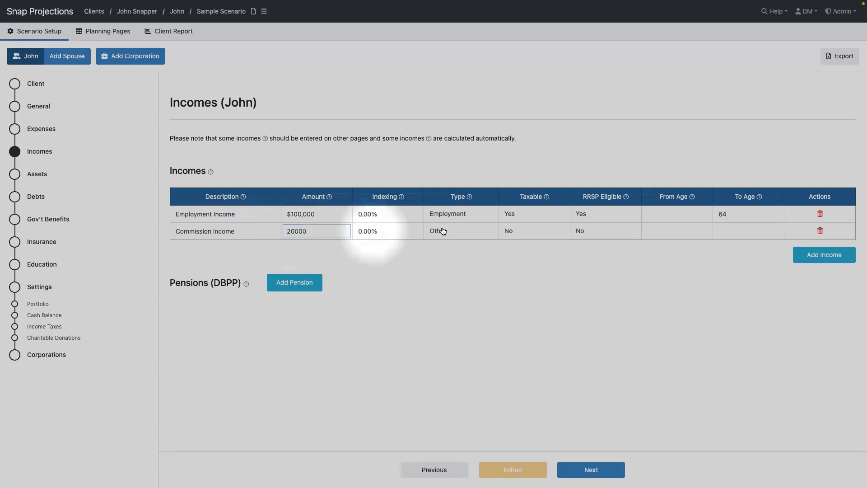
Make the Commission Income taxable and have it run from age 63 to age 64
{"action": "left_click", "coordinate": [537, 231]}
{"action": "left_click", "coordinate": [532, 240]}
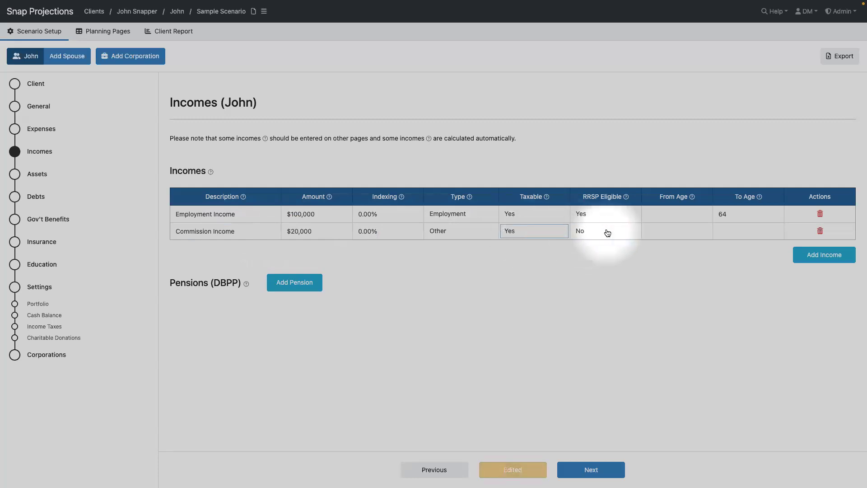
{"action": "left_click", "coordinate": [673, 230]}
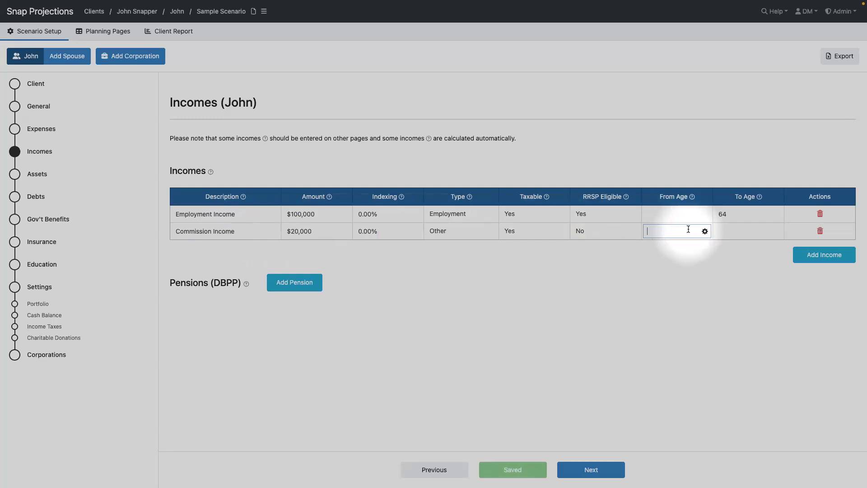
{"action": "type", "text": "63"}
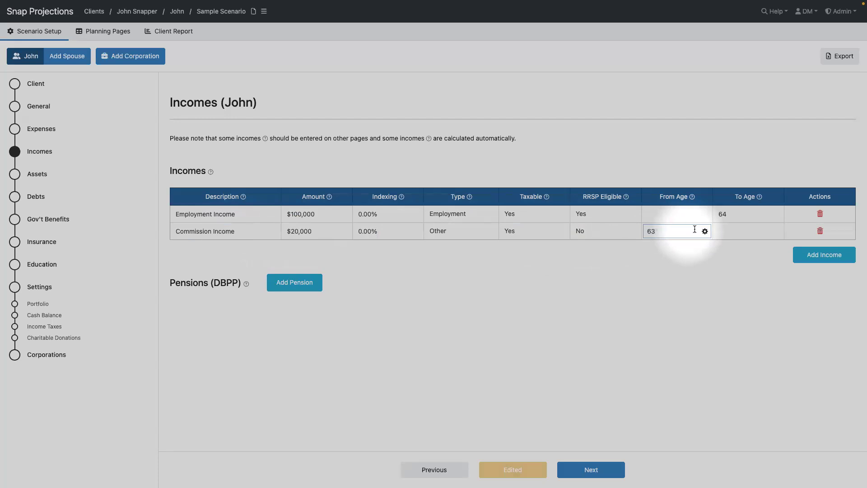
{"action": "left_click", "coordinate": [745, 234]}
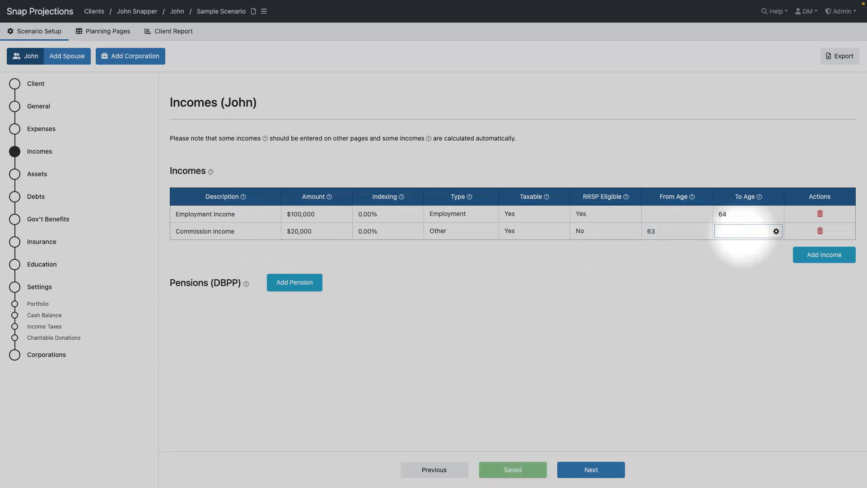
{"action": "type", "text": "64"}
{"action": "left_click", "coordinate": [689, 265]}
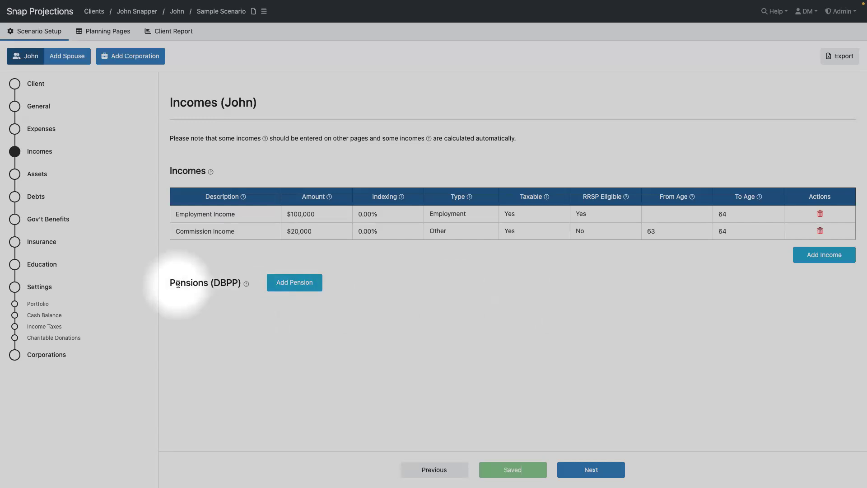
Add a defined benefit pension with the description DBPP on the Incomes page
{"action": "left_click", "coordinate": [292, 285]}
{"action": "left_click", "coordinate": [203, 341]}
{"action": "type", "text": "DB"}
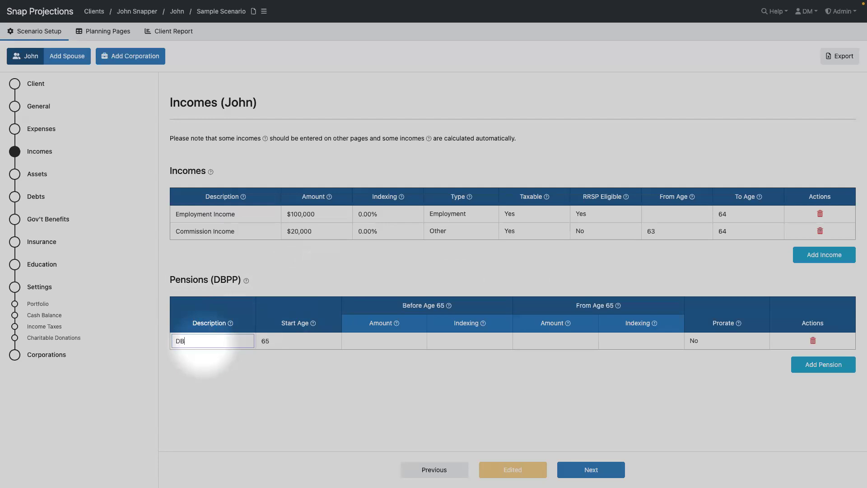
{"action": "type", "text": "PP"}
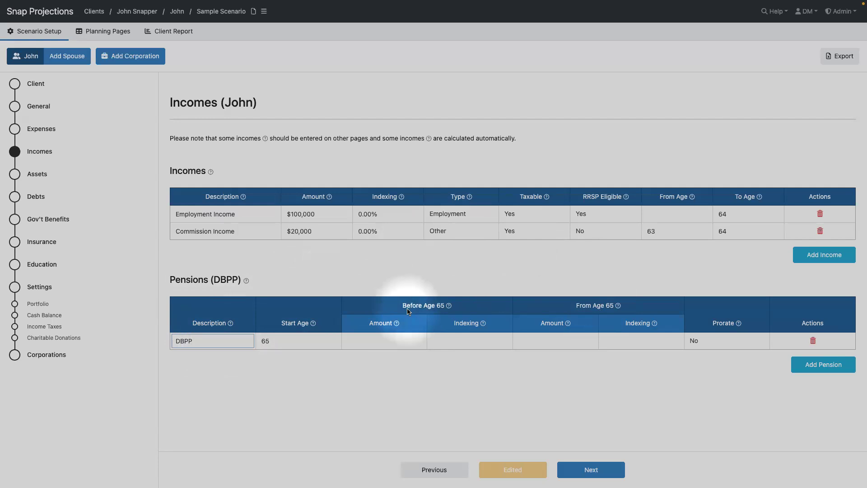
Set the DBPP pension amount to $0 before age 65 and $15,000 from age 65, leaving both indexing values at their default
{"action": "left_click", "coordinate": [374, 339]}
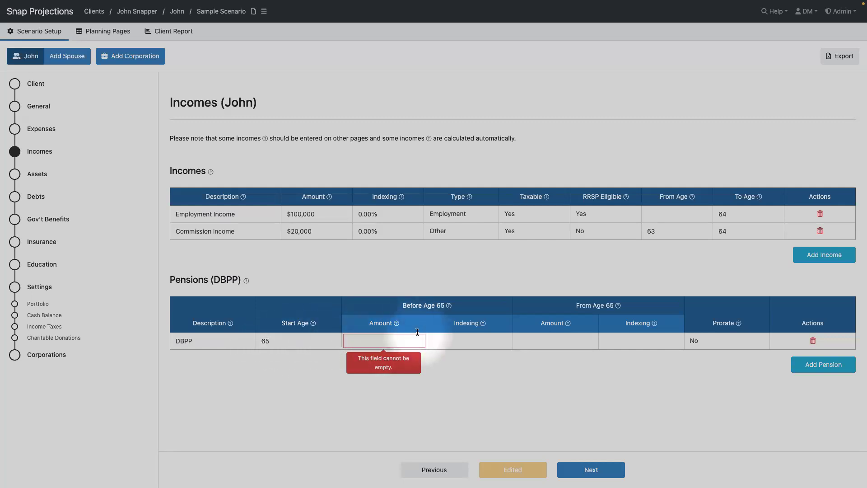
{"action": "type", "text": "0"}
{"action": "key", "text": "Tab"}
{"action": "key", "text": "Tab"}
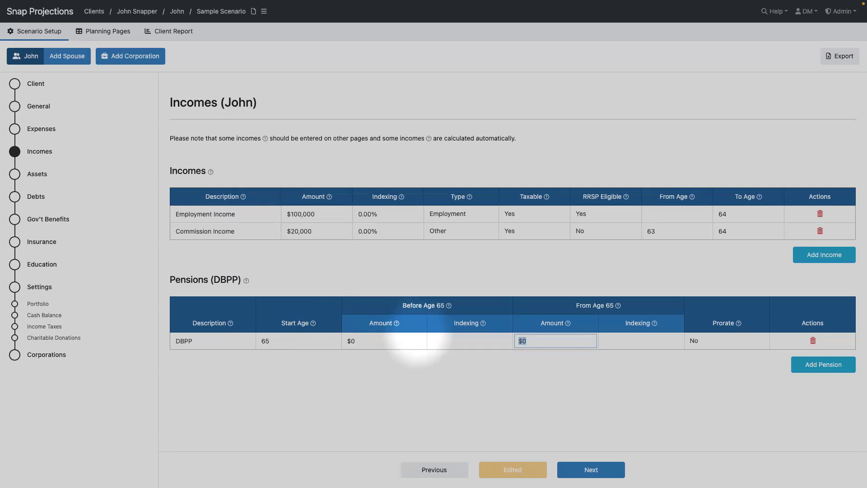
{"action": "type", "text": "15000"}
{"action": "key", "text": "Tab"}
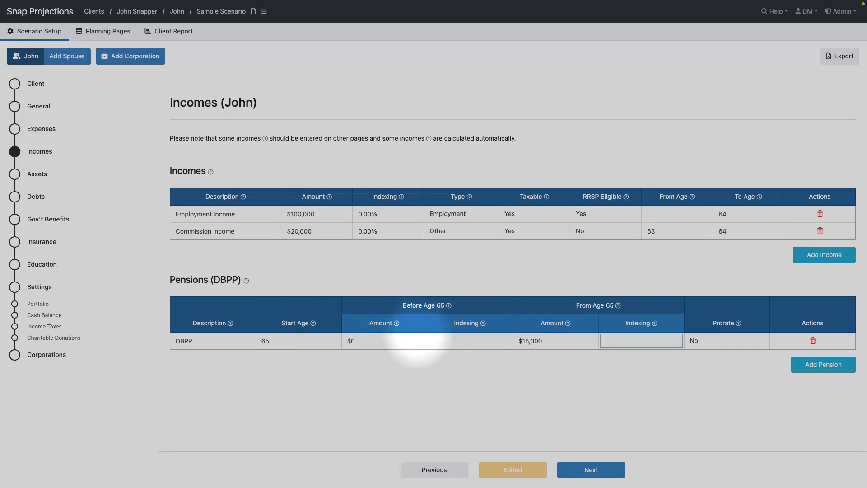
{"action": "key", "text": "Tab"}
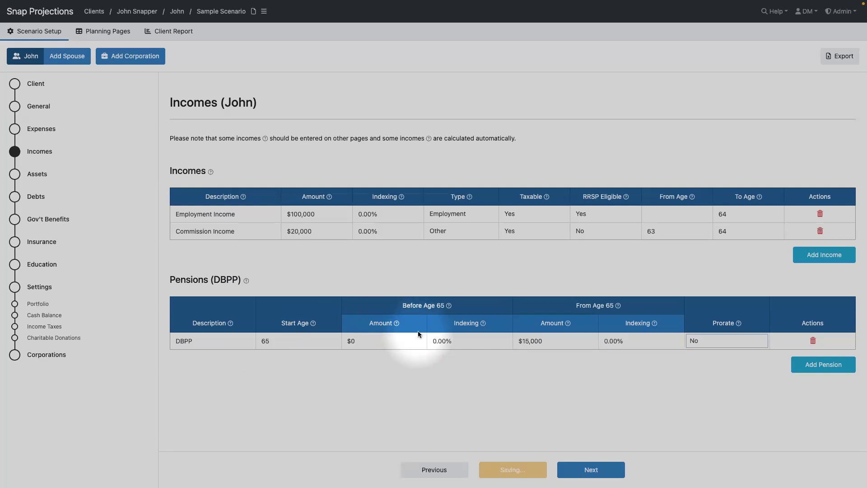
Set Prorate to Yes for the DBPP pension and read the help on proration and RRSP eligibility
{"action": "left_click", "coordinate": [722, 341]}
{"action": "left_click", "coordinate": [711, 350]}
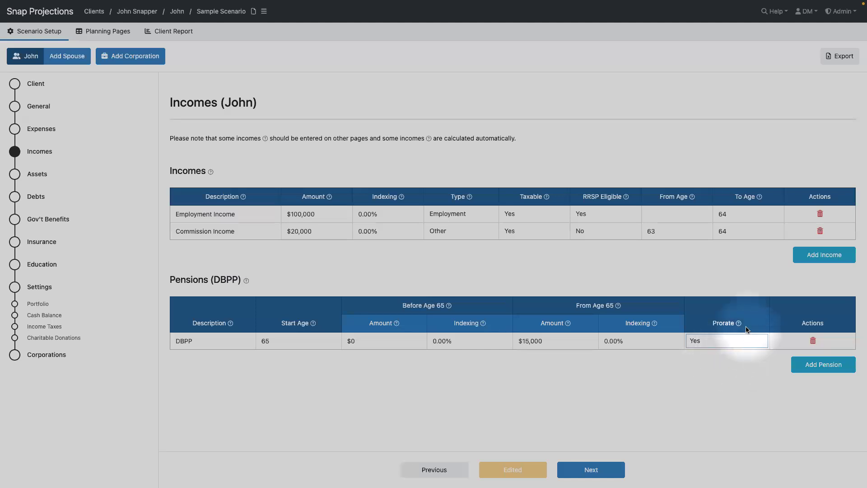
{"action": "mouse_move", "coordinate": [739, 325]}
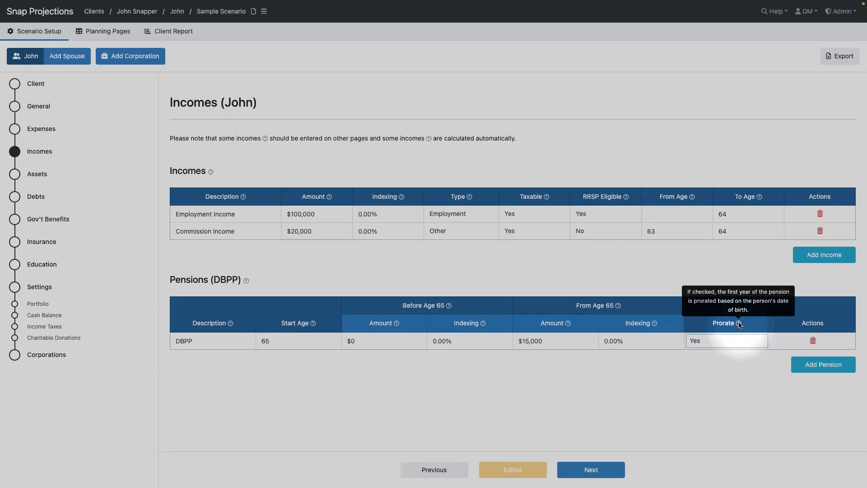
{"action": "mouse_move", "coordinate": [627, 198]}
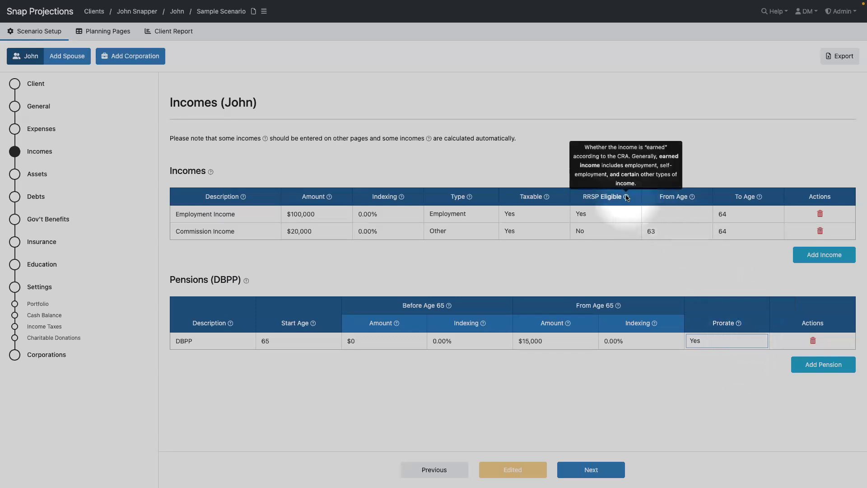
{"action": "mouse_move", "coordinate": [462, 195]}
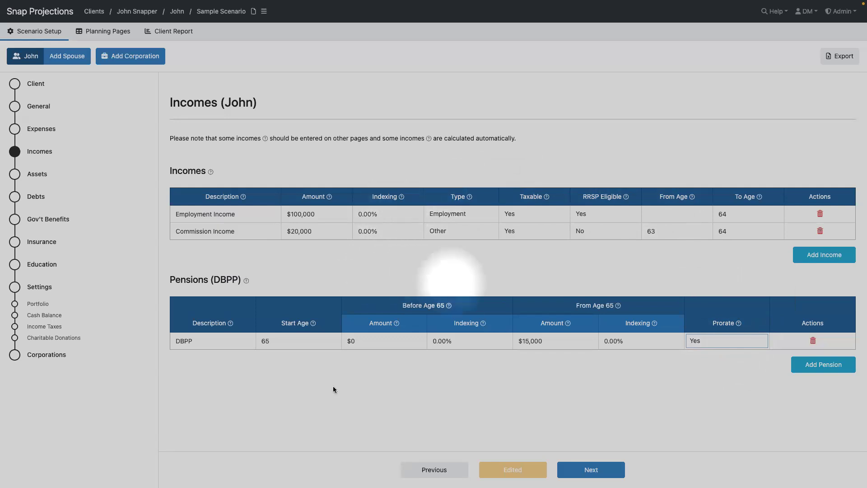
Review the financial assets on the Assets page and the account types available for RRSP 1, keeping RRSP/RRIF
{"action": "left_click", "coordinate": [15, 175]}
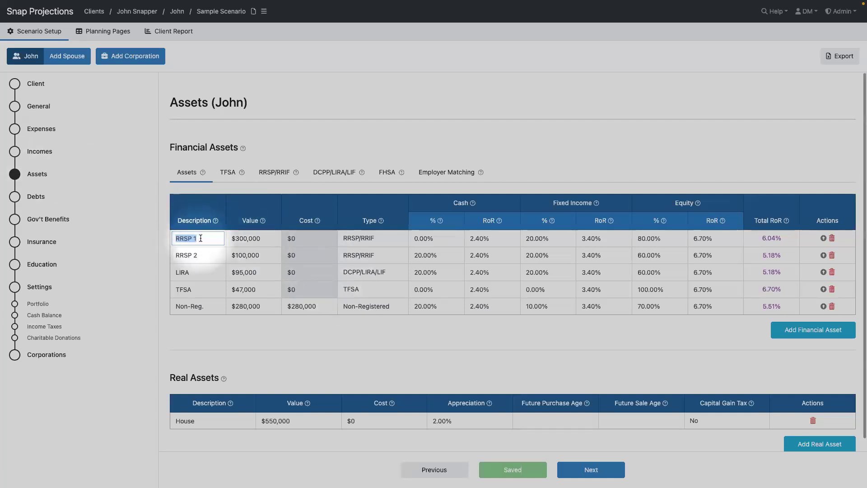
{"action": "left_click", "coordinate": [379, 238]}
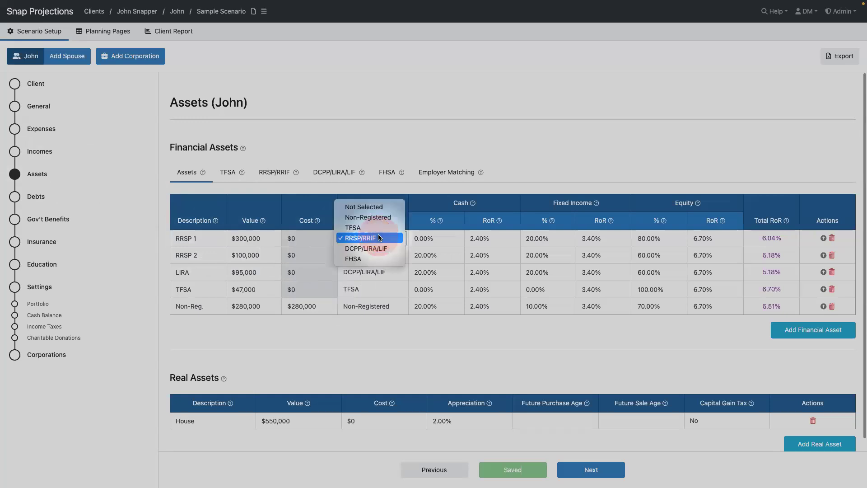
{"action": "left_click", "coordinate": [379, 238]}
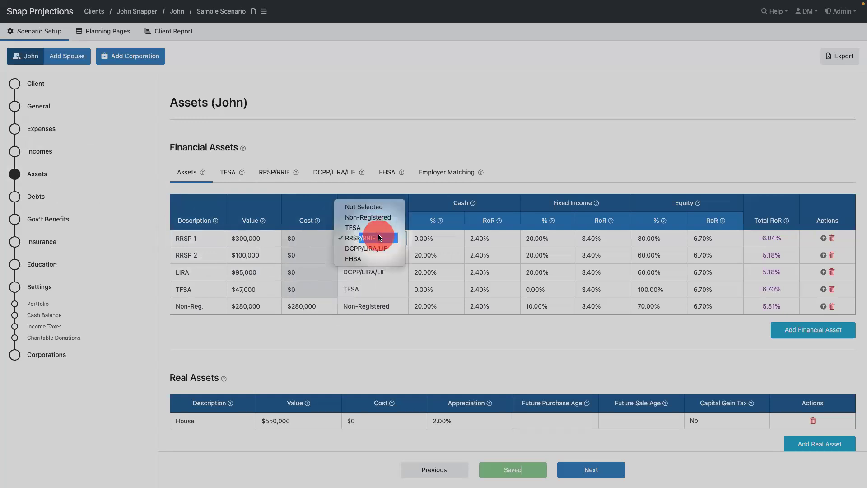
{"action": "left_click", "coordinate": [263, 234]}
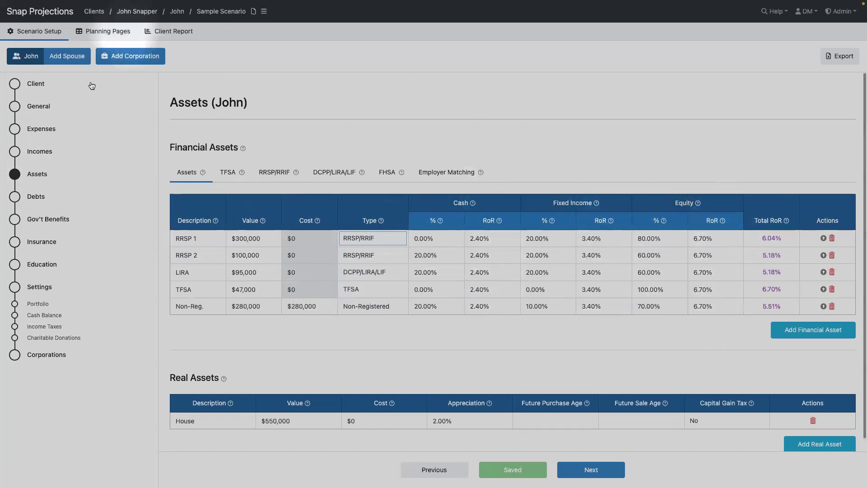
Check the default rates of return in the General assumptions and return to the Assets page
{"action": "left_click", "coordinate": [45, 105]}
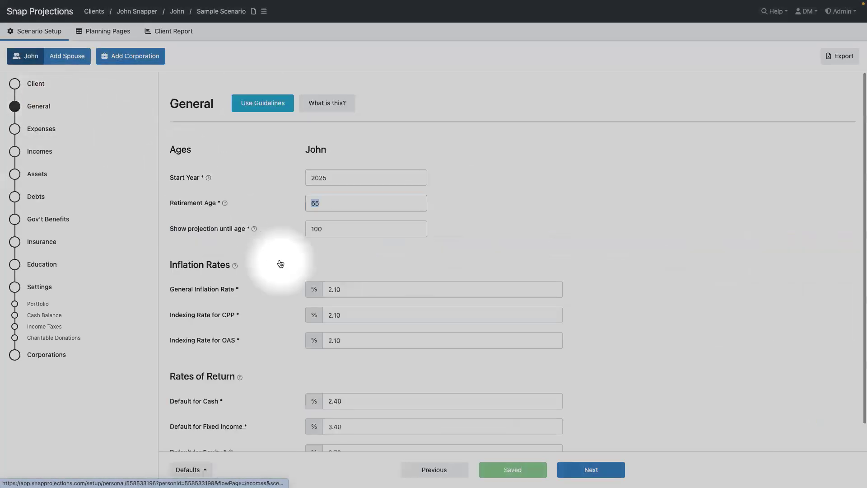
{"action": "scroll", "coordinate": [278, 267], "scroll_direction": "down", "scroll_amount": 1}
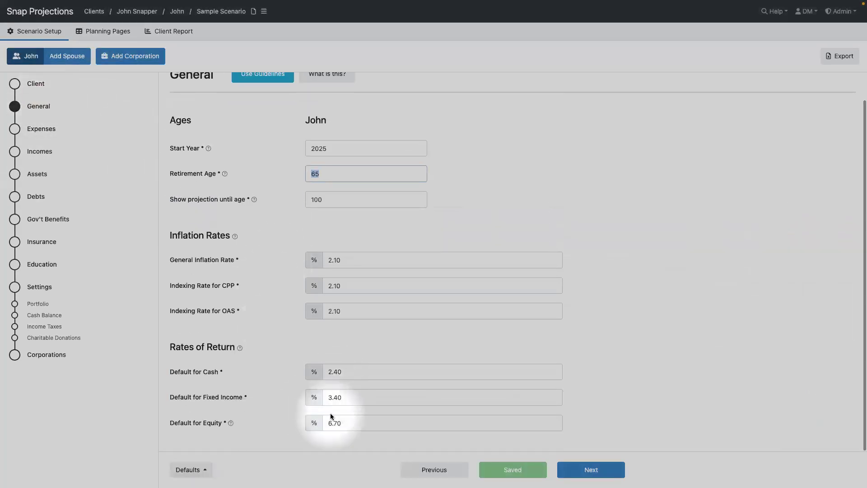
{"action": "left_click", "coordinate": [15, 174]}
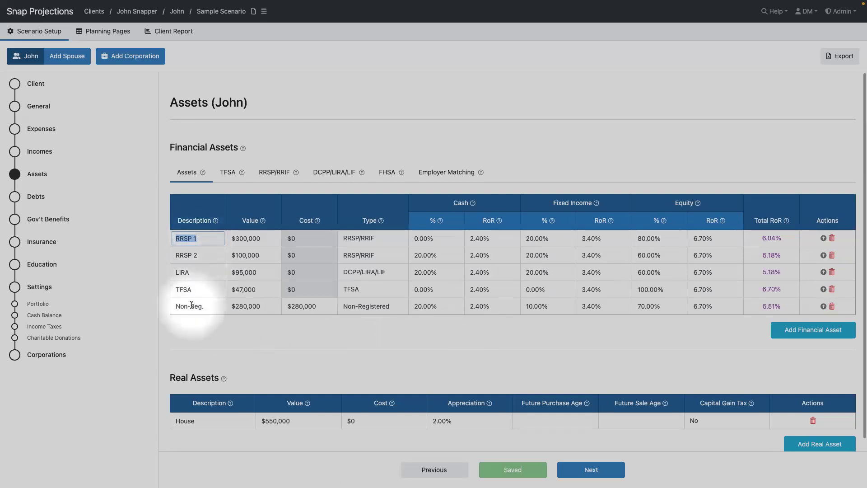
Set the TFSA contribution room for 2025 to $26,500
{"action": "left_click", "coordinate": [228, 173]}
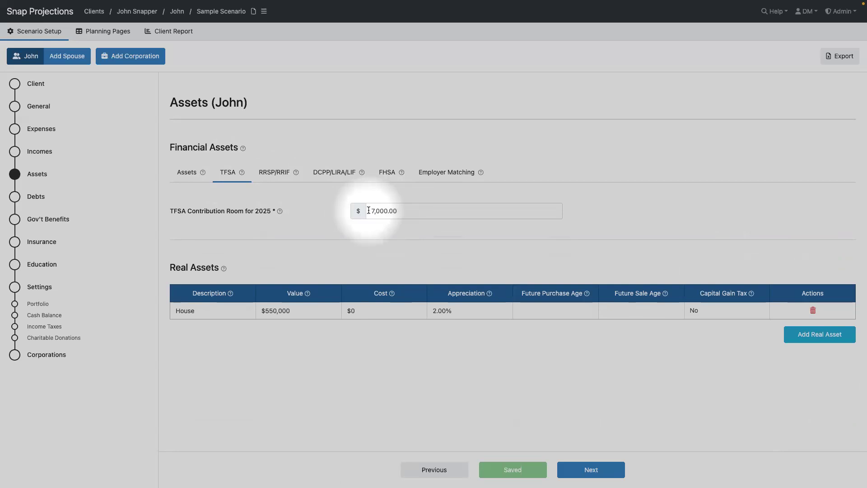
{"action": "left_click", "coordinate": [369, 210]}
{"action": "left_click", "coordinate": [400, 210]}
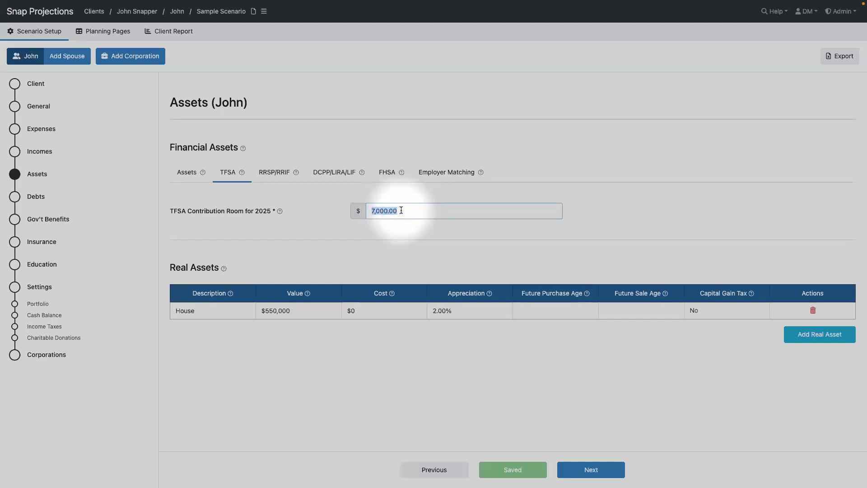
{"action": "type", "text": "26"}
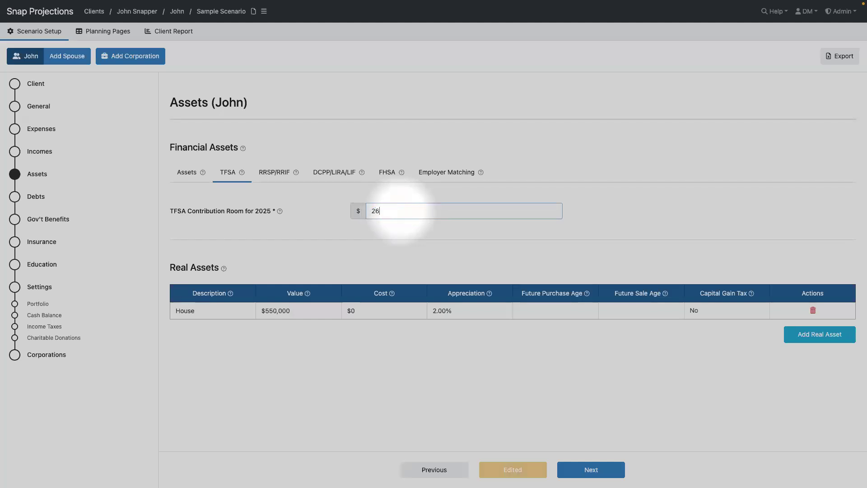
{"action": "type", "text": "5,00000"}
{"action": "left_click", "coordinate": [338, 222]}
{"action": "double_click", "coordinate": [396, 211]}
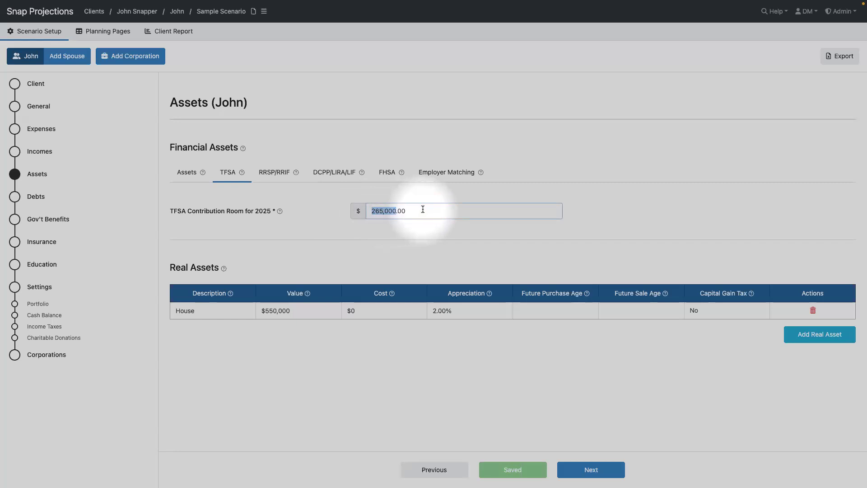
{"action": "key", "text": "Left"}
{"action": "left_click", "coordinate": [393, 209]}
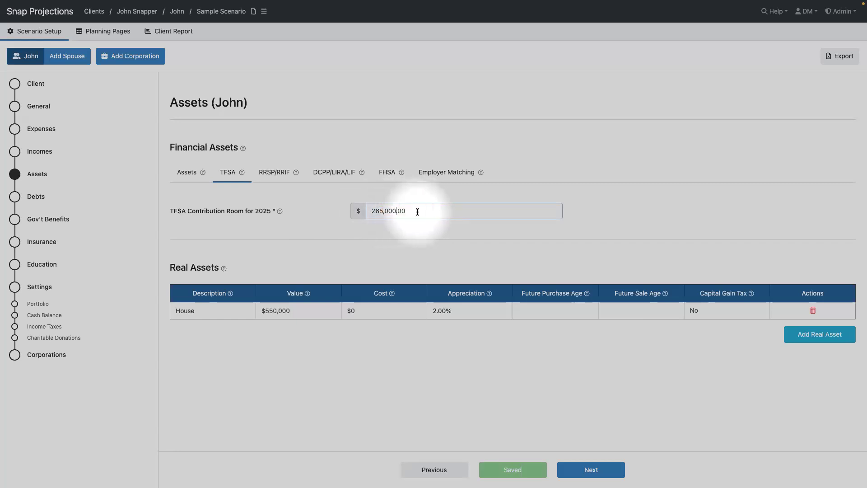
{"action": "key", "text": "BackSpace"}
{"action": "left_click", "coordinate": [362, 246]}
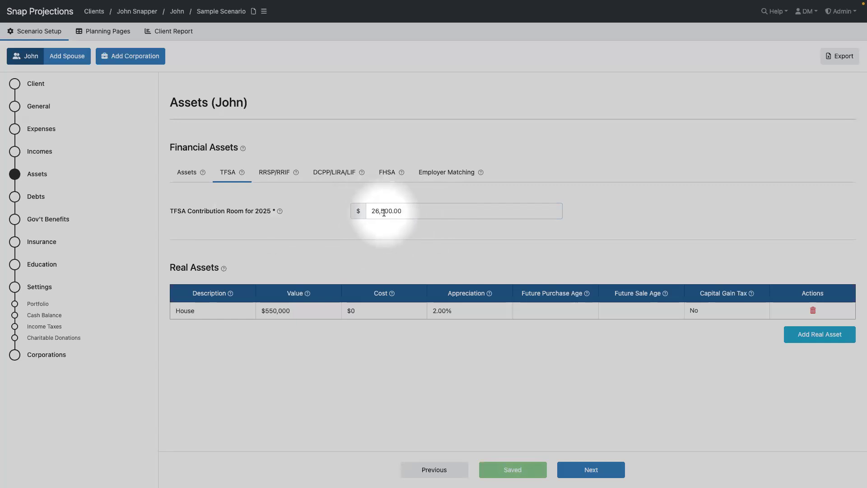
Review the RRSP contribution room, additional pension adjustment and conversion ages in the RRSP/RRIF settings
{"action": "left_click", "coordinate": [280, 174]}
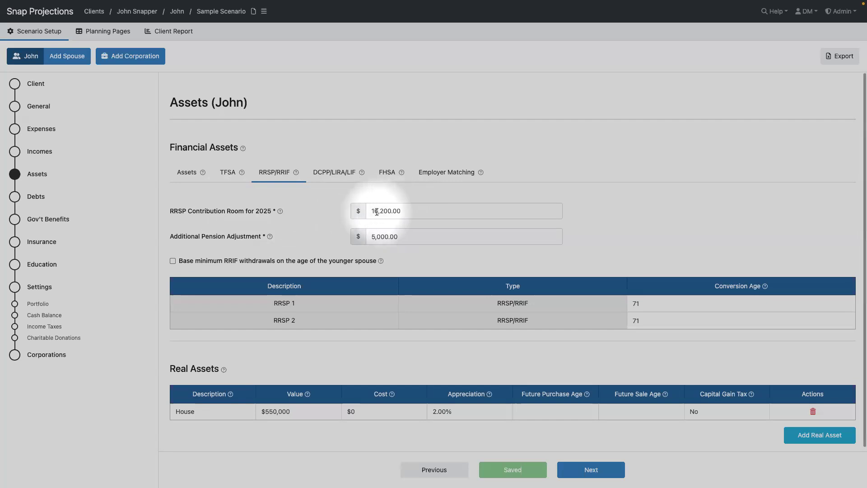
{"action": "mouse_move", "coordinate": [270, 238]}
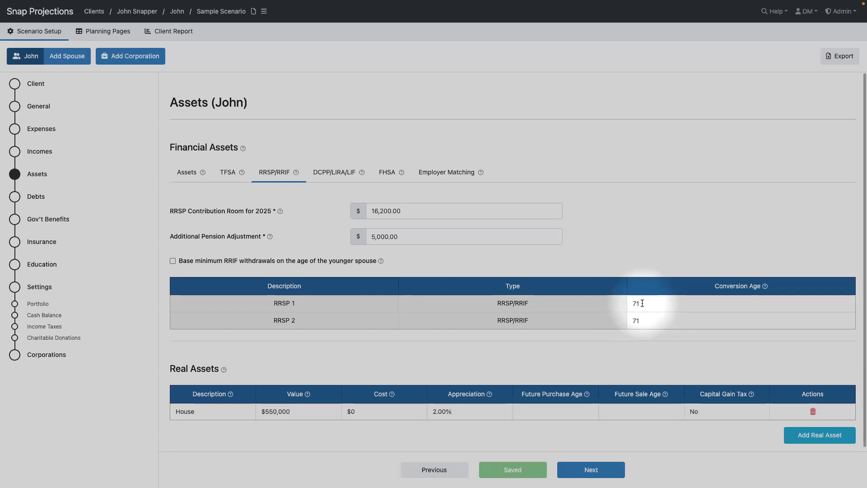
Check the client's province and review the LIRA's jurisdiction and unlocking options, keeping Not Selected and Not Unlocked
{"action": "left_click", "coordinate": [339, 176]}
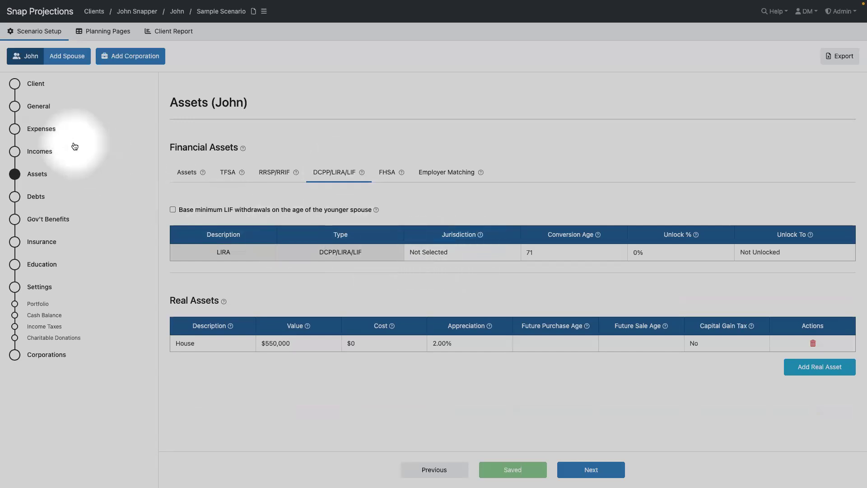
{"action": "left_click", "coordinate": [16, 86]}
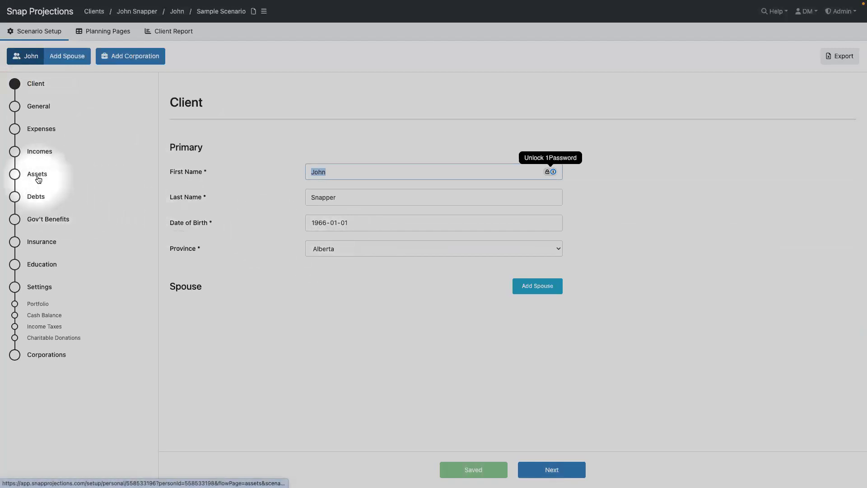
{"action": "left_click", "coordinate": [72, 183]}
{"action": "left_click", "coordinate": [333, 174]}
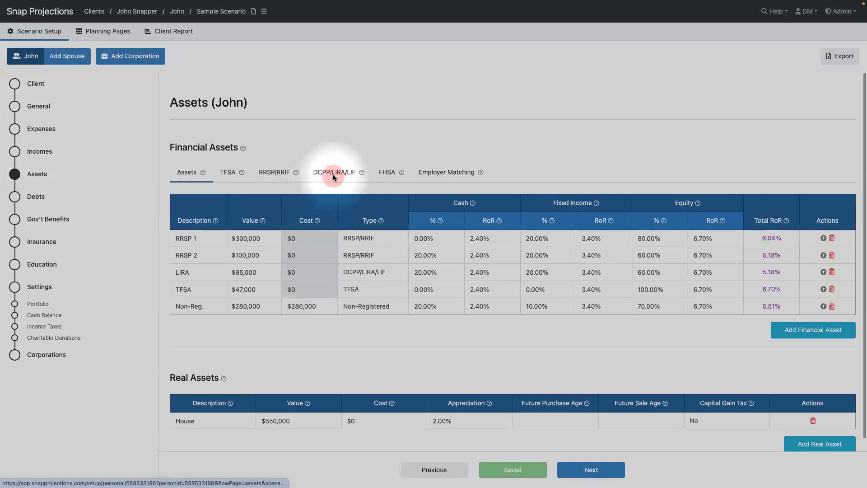
{"action": "left_click", "coordinate": [500, 254]}
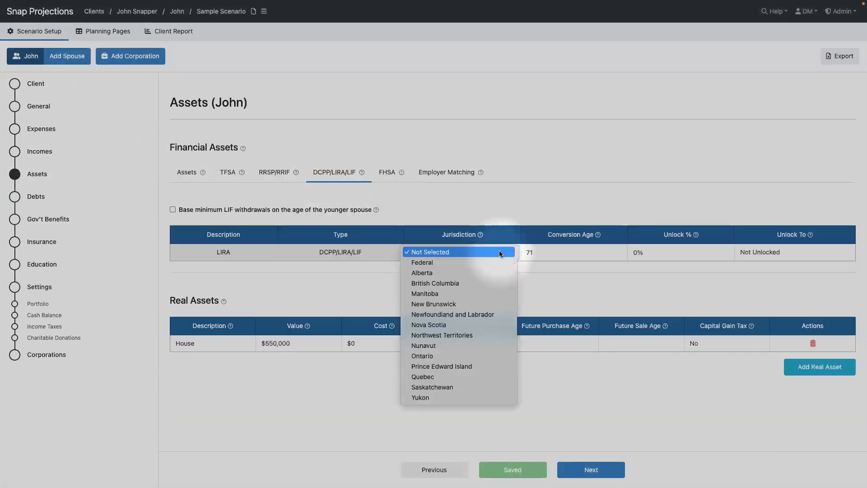
{"action": "left_click", "coordinate": [500, 251]}
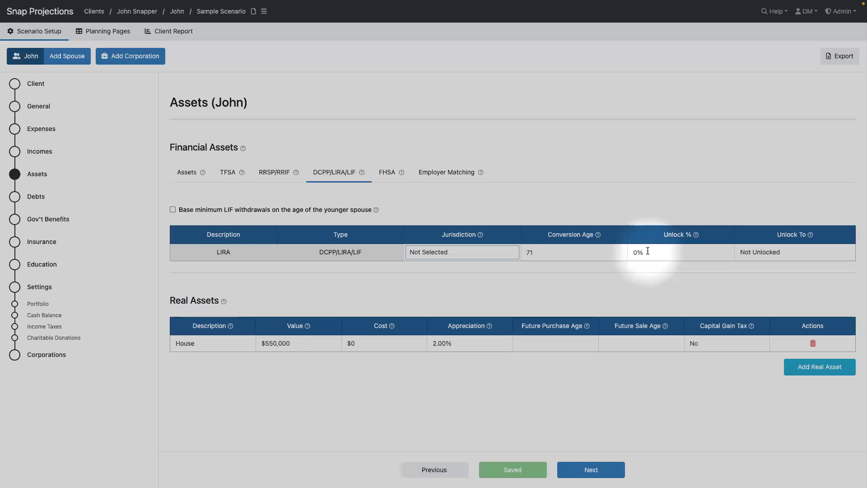
{"action": "left_click", "coordinate": [817, 253]}
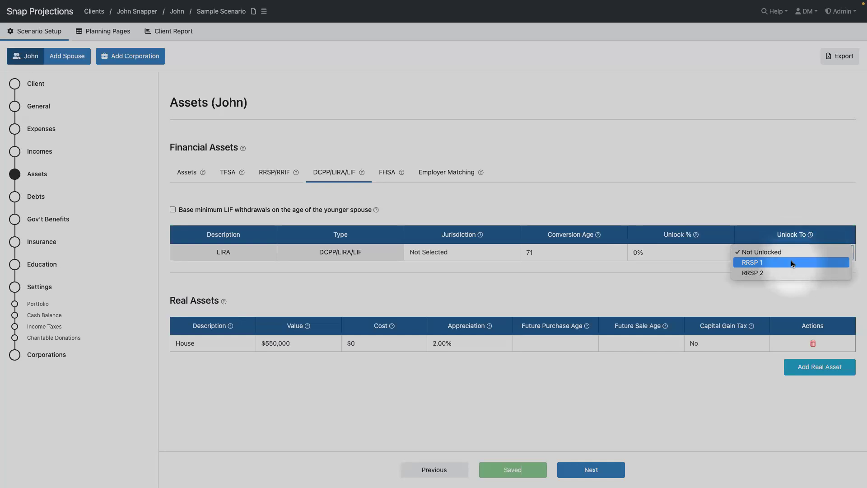
{"action": "left_click", "coordinate": [779, 212]}
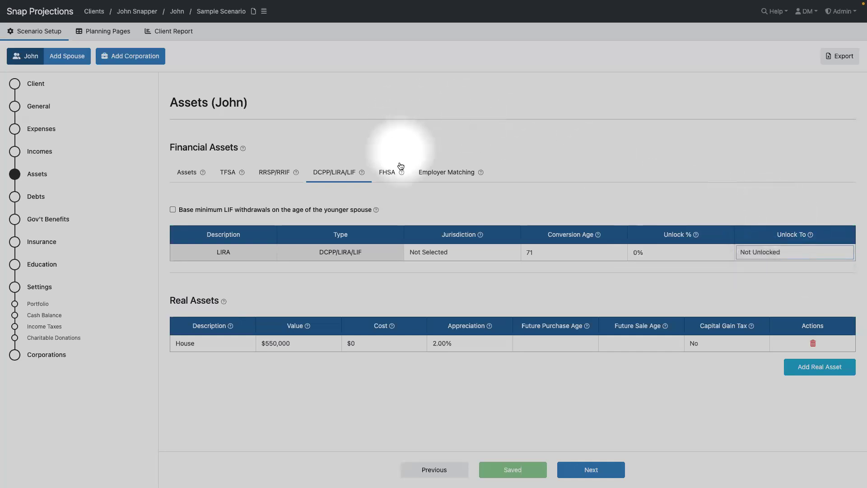
Set up employer matching for RRSP 1 based on Employment Income, with a 5% employee and 7% employer contribution
{"action": "mouse_move", "coordinate": [401, 175]}
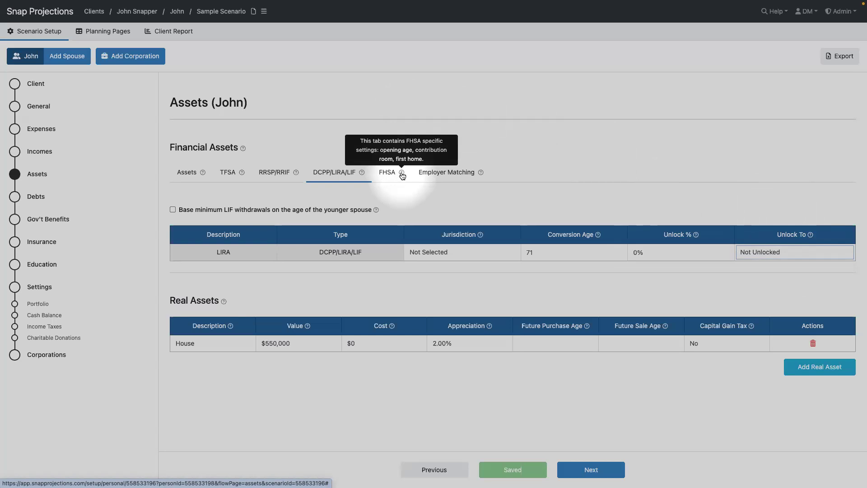
{"action": "left_click", "coordinate": [442, 174]}
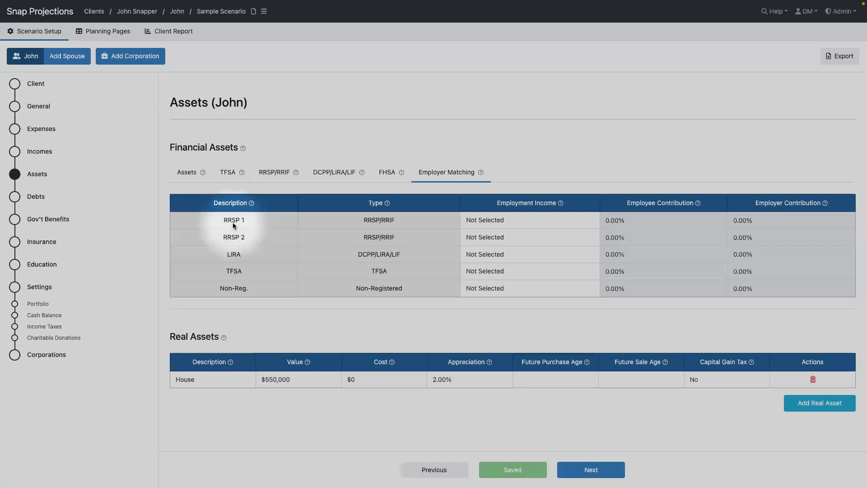
{"action": "left_click", "coordinate": [509, 221]}
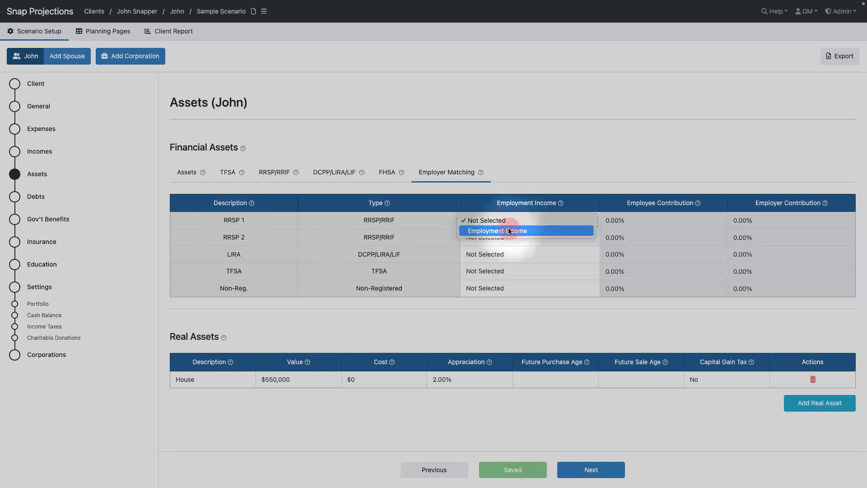
{"action": "left_click", "coordinate": [508, 228]}
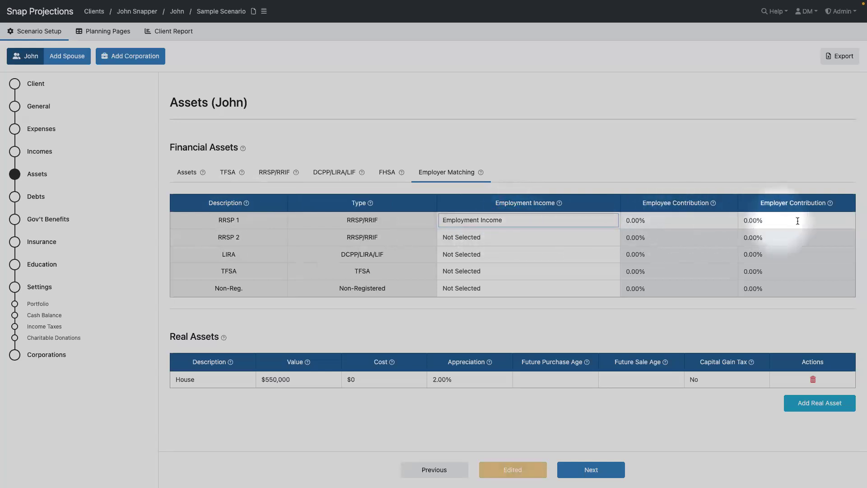
{"action": "left_click", "coordinate": [673, 220]}
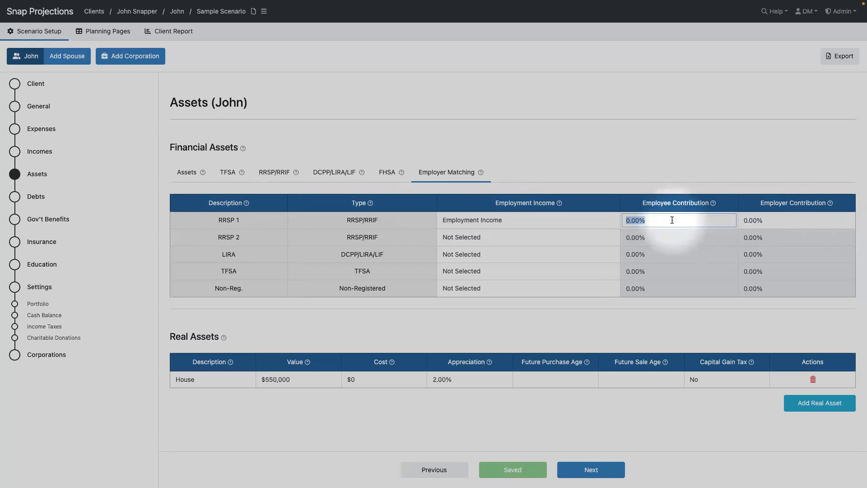
{"action": "type", "text": "5"}
{"action": "left_click", "coordinate": [747, 220]}
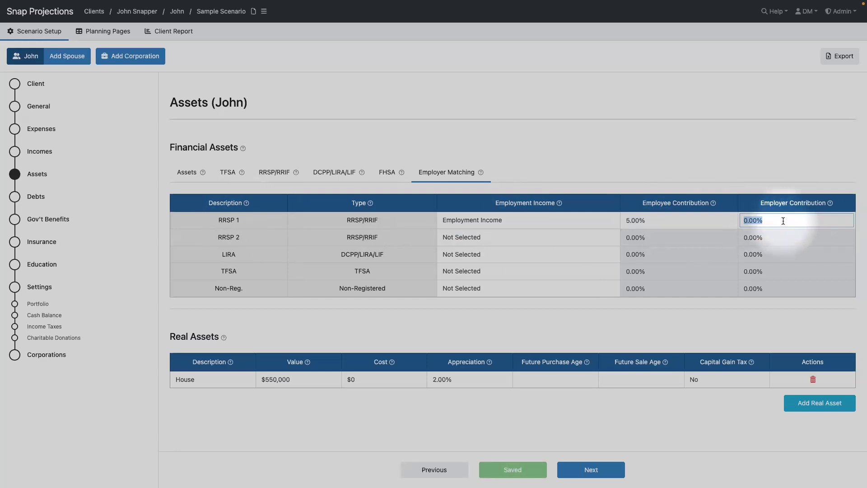
{"action": "type", "text": "7"}
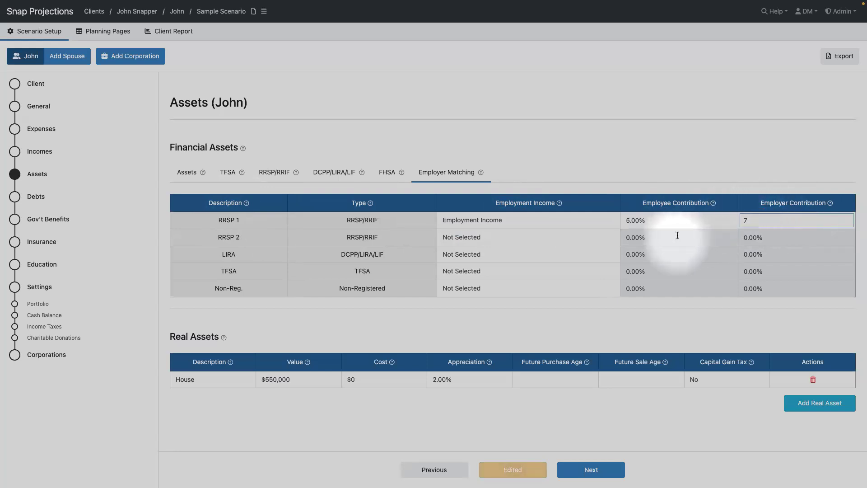
{"action": "left_click", "coordinate": [633, 179]}
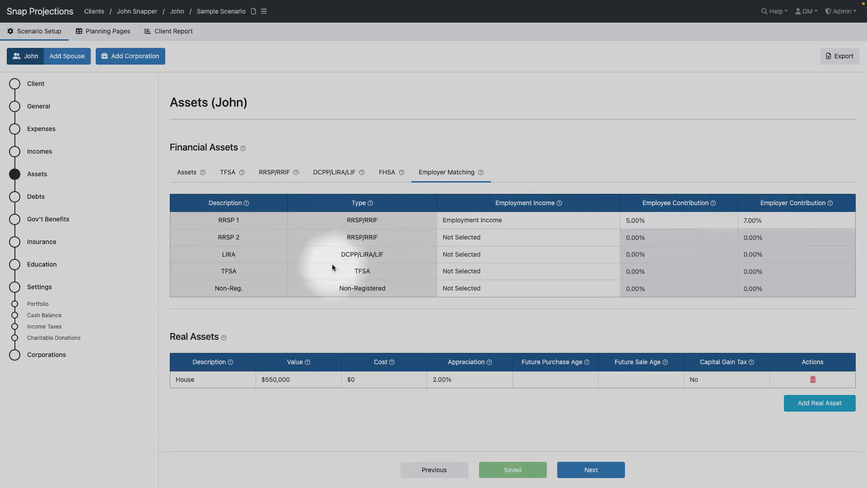
Add a real asset named Investment Property with a value of $650,000
{"action": "left_click", "coordinate": [192, 173]}
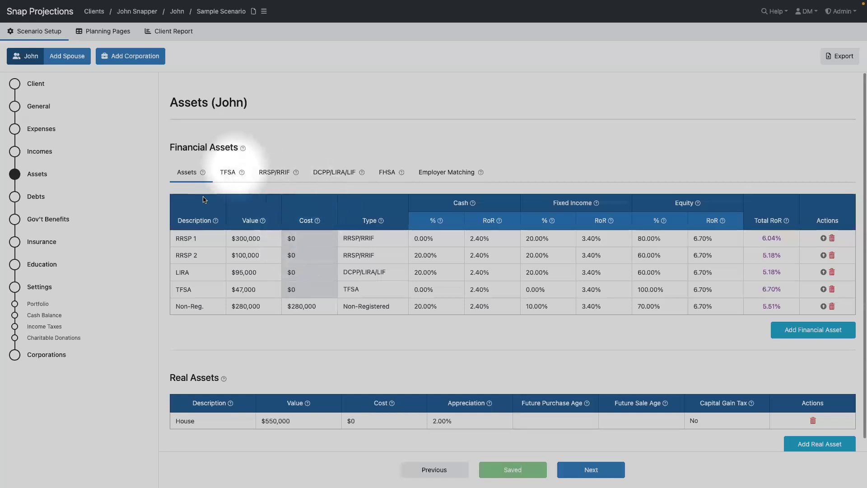
{"action": "scroll", "coordinate": [271, 201], "scroll_direction": "down", "scroll_amount": 1}
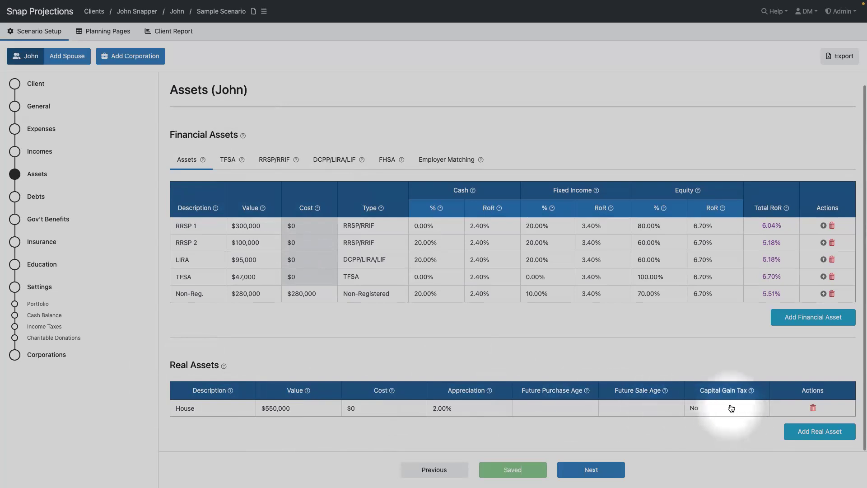
{"action": "left_click", "coordinate": [815, 432]}
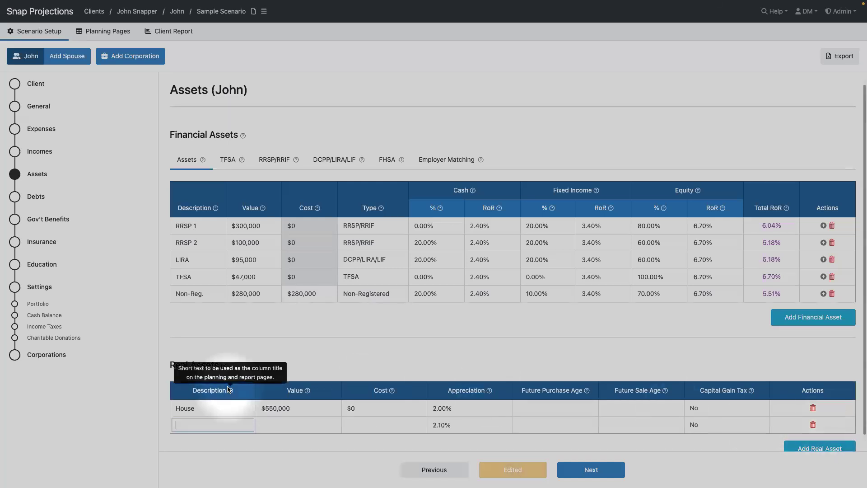
{"action": "type", "text": "Investment "}
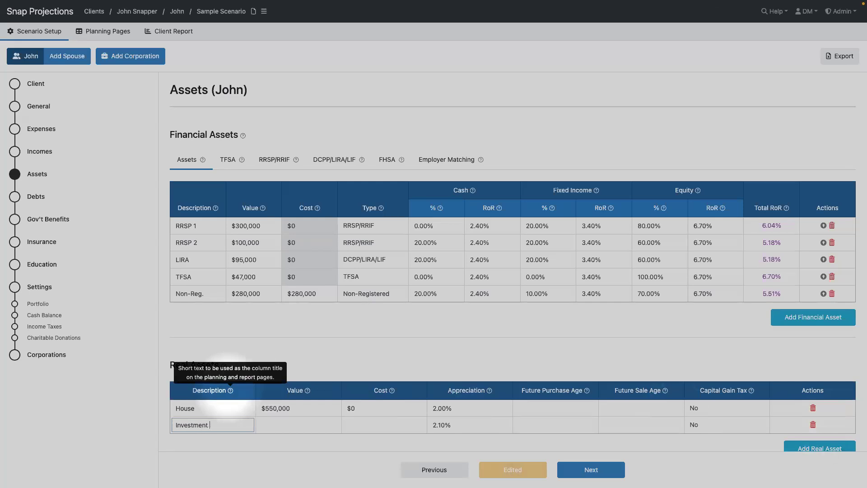
{"action": "type", "text": "Property"}
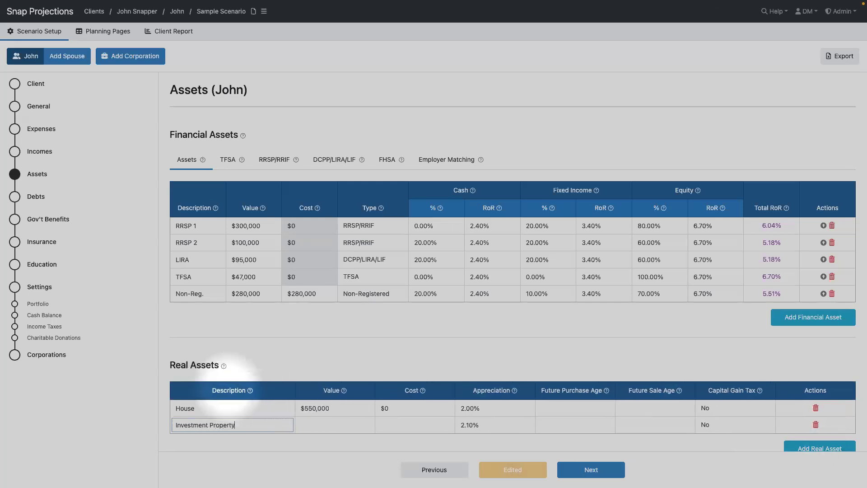
{"action": "left_click", "coordinate": [329, 424]}
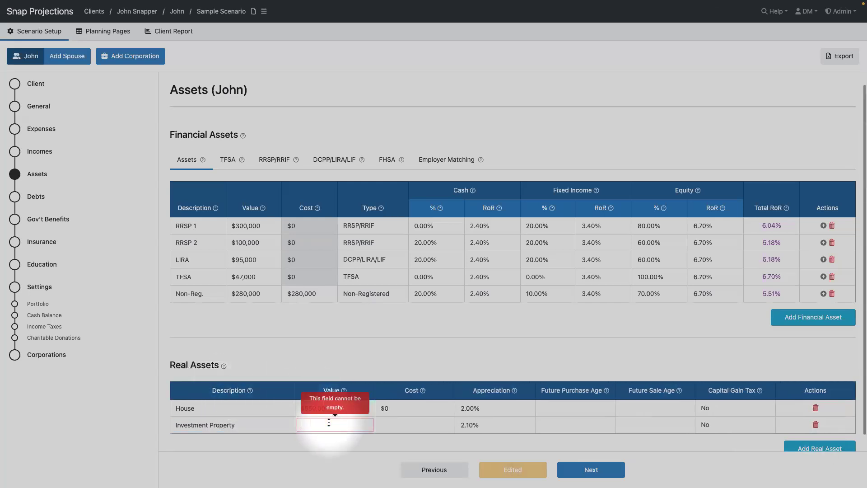
{"action": "type", "text": "650000"}
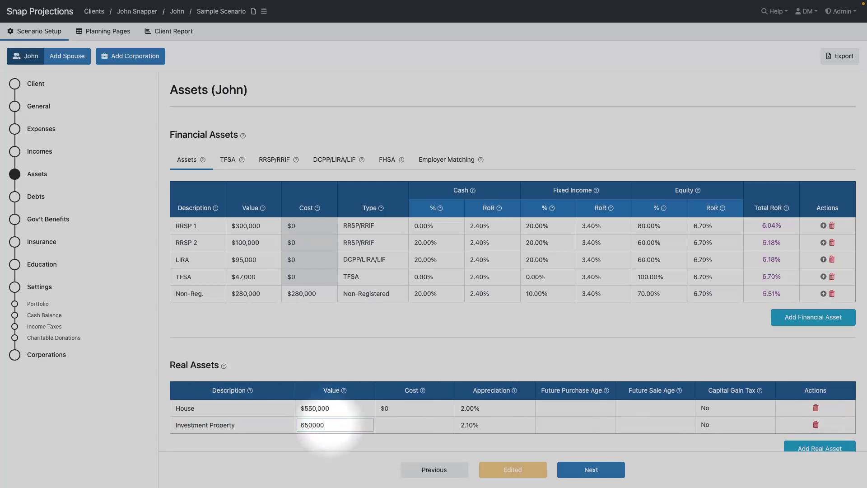
{"action": "left_click", "coordinate": [364, 438]}
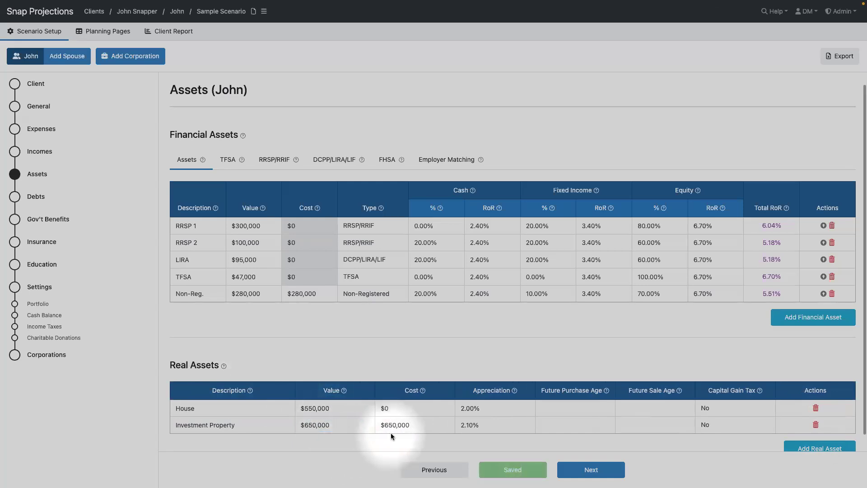
Clear the Investment Property's value to $0, keeping the $650,000 cost, and set its appreciation to 2.00%
{"action": "left_click", "coordinate": [341, 419]}
{"action": "left_click", "coordinate": [336, 422]}
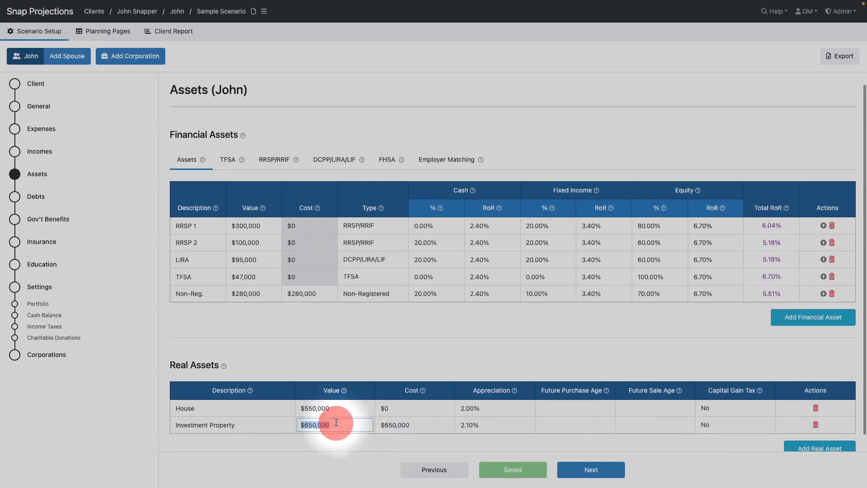
{"action": "key", "text": "BackSpace"}
{"action": "left_click", "coordinate": [413, 439]}
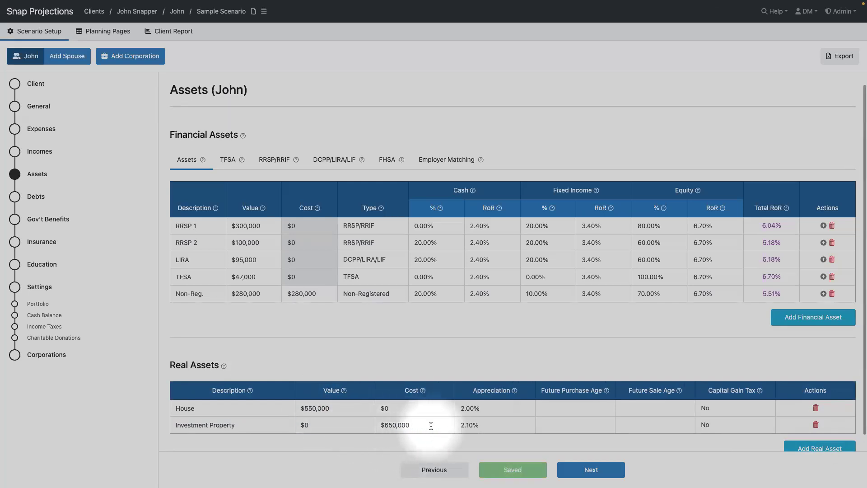
{"action": "left_click", "coordinate": [487, 426]}
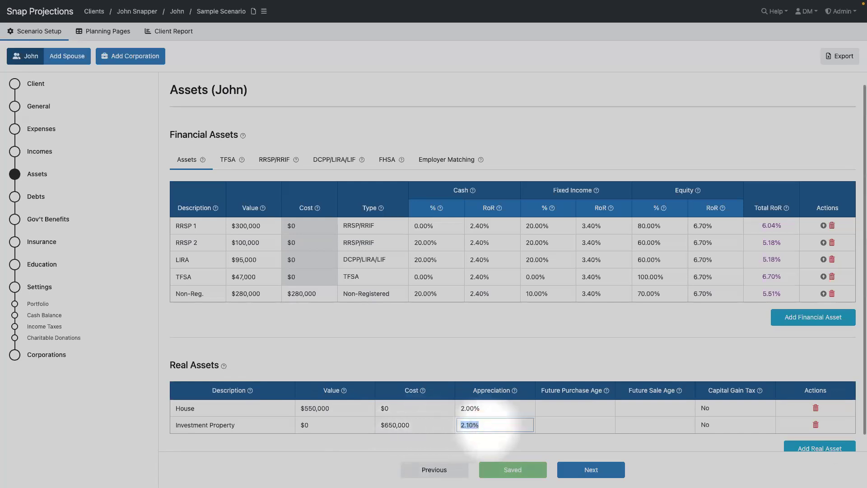
{"action": "type", "text": "2.0"}
{"action": "left_click", "coordinate": [541, 436]}
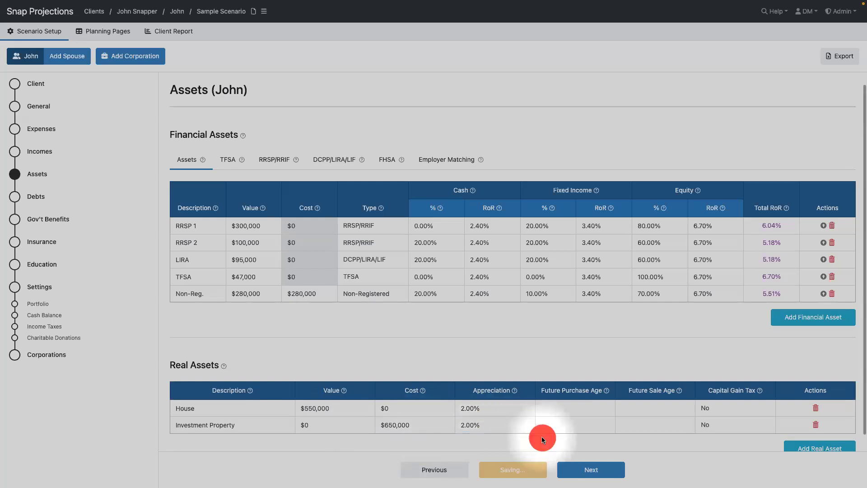
Set the Investment Property's future purchase age to 65 and its capital gain tax to Yes
{"action": "left_click", "coordinate": [568, 426]}
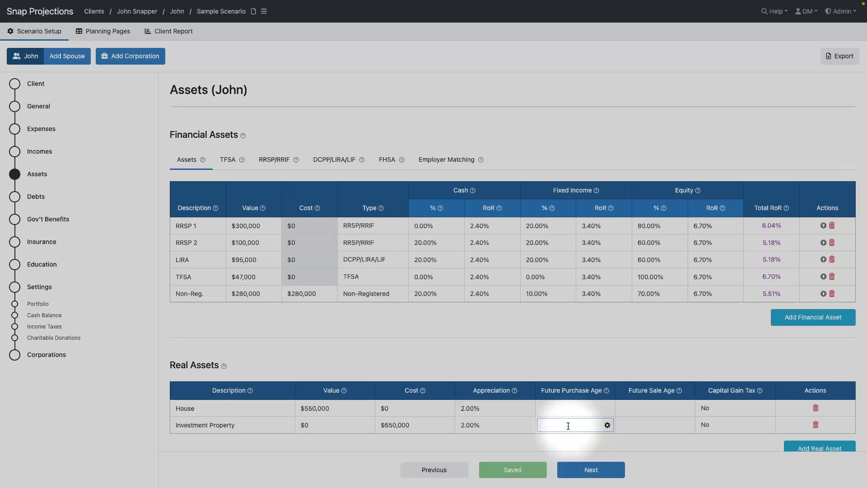
{"action": "type", "text": "65"}
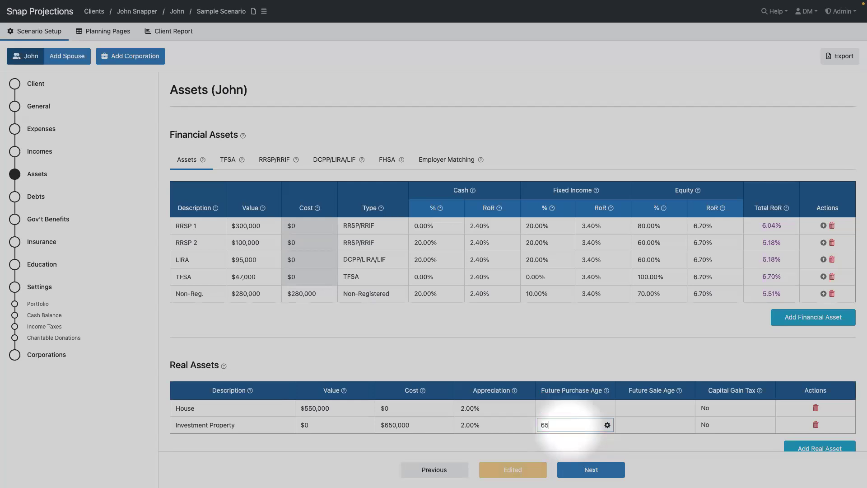
{"action": "left_click", "coordinate": [657, 441]}
{"action": "left_click", "coordinate": [640, 420]}
{"action": "scroll", "coordinate": [640, 421], "scroll_direction": "down", "scroll_amount": 1}
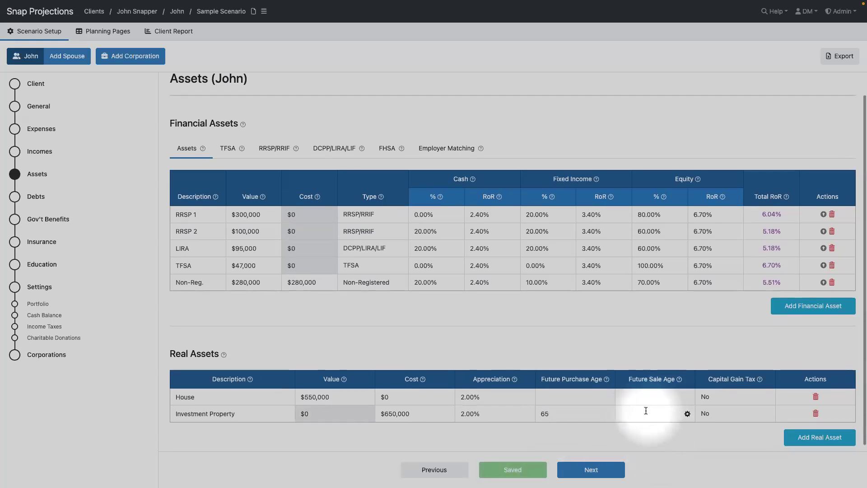
{"action": "left_click", "coordinate": [717, 414]}
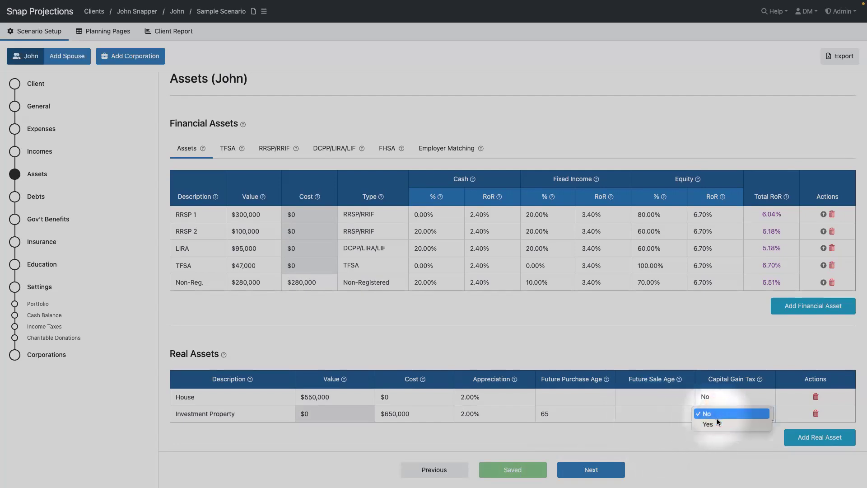
{"action": "left_click", "coordinate": [717, 424]}
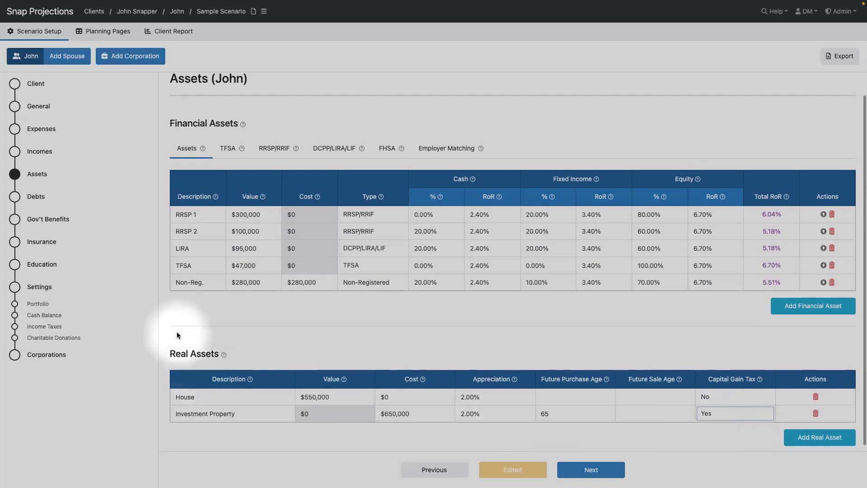
Add a debt named Investment Property with a balance of $400,000 and an interest rate of 3.99%
{"action": "left_click", "coordinate": [35, 199]}
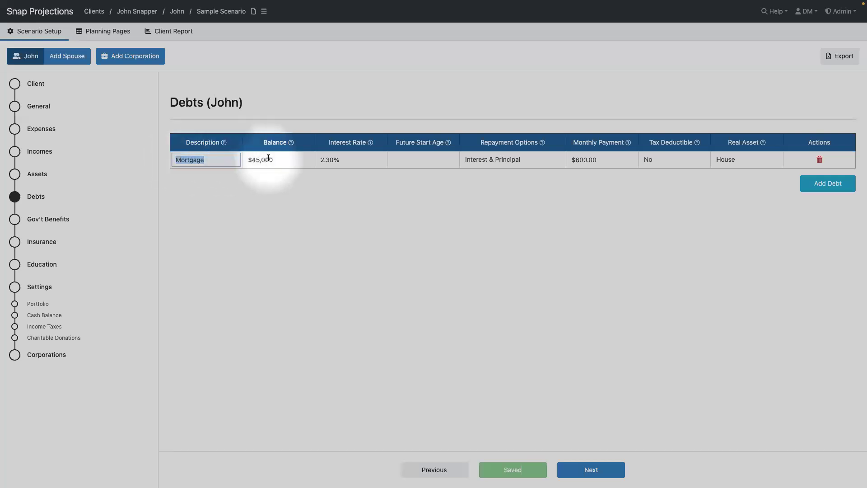
{"action": "left_click", "coordinate": [813, 189]}
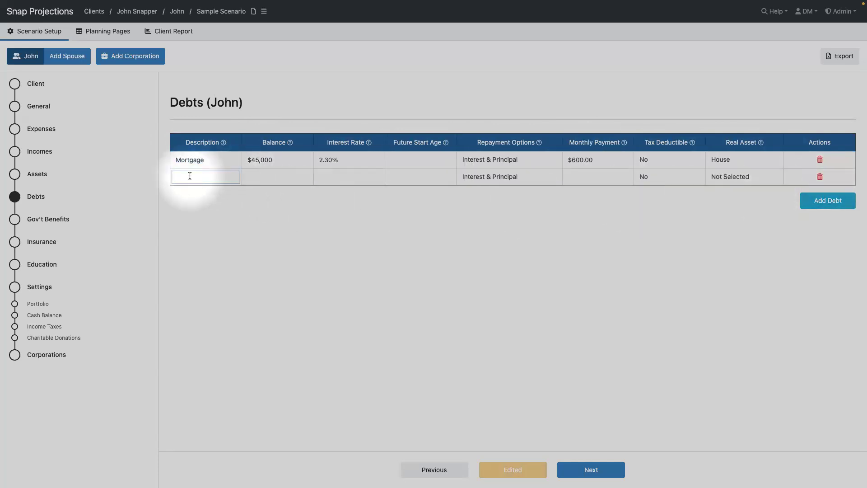
{"action": "type", "text": "Investment Pro"}
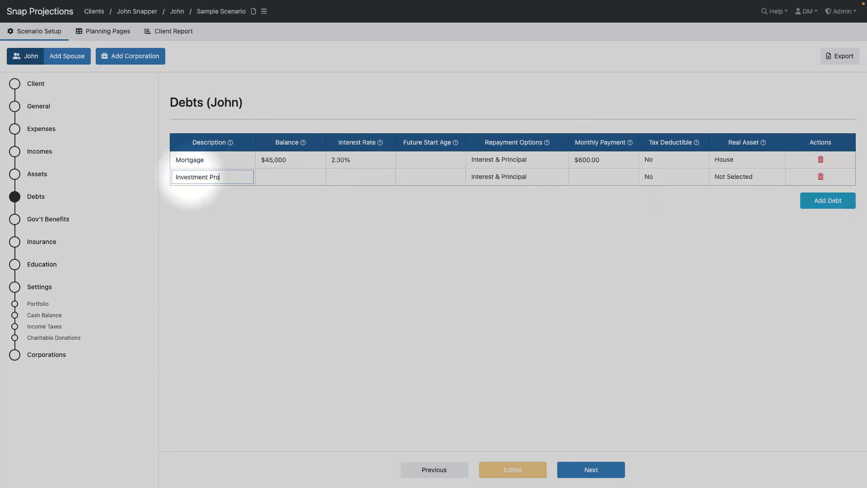
{"action": "type", "text": "perty"}
{"action": "left_click", "coordinate": [305, 175]}
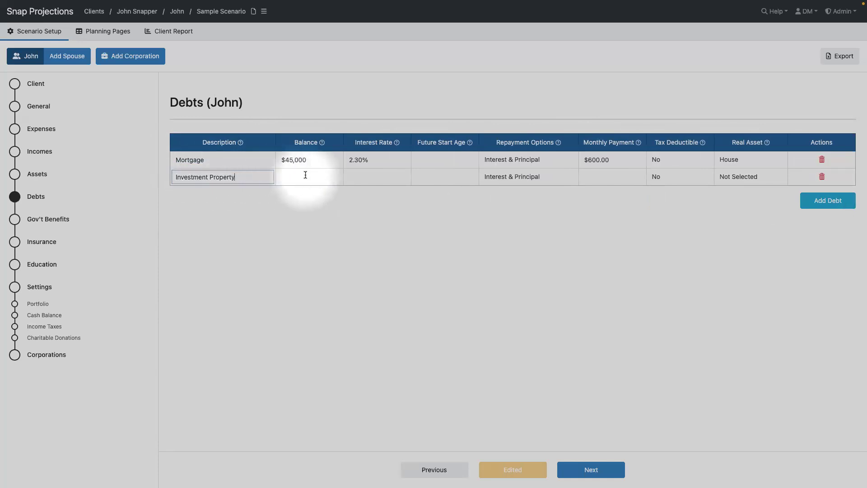
{"action": "type", "text": "400000"}
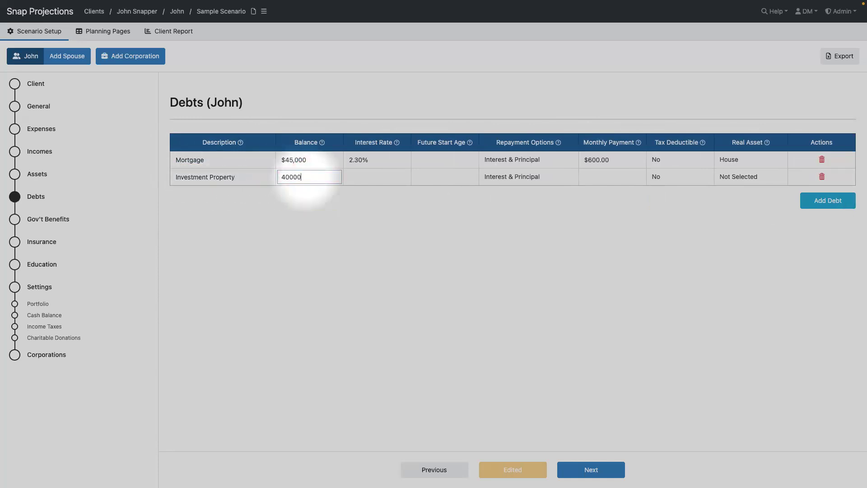
{"action": "left_click", "coordinate": [362, 176]}
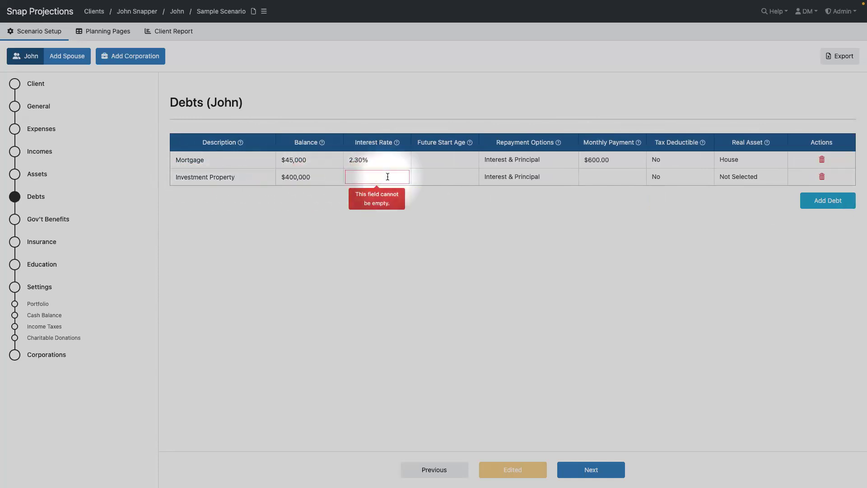
{"action": "type", "text": "3.99"}
Set the Investment Property debt's future start age to 65 and its monthly payment to $2,150
{"action": "left_click", "coordinate": [441, 180]}
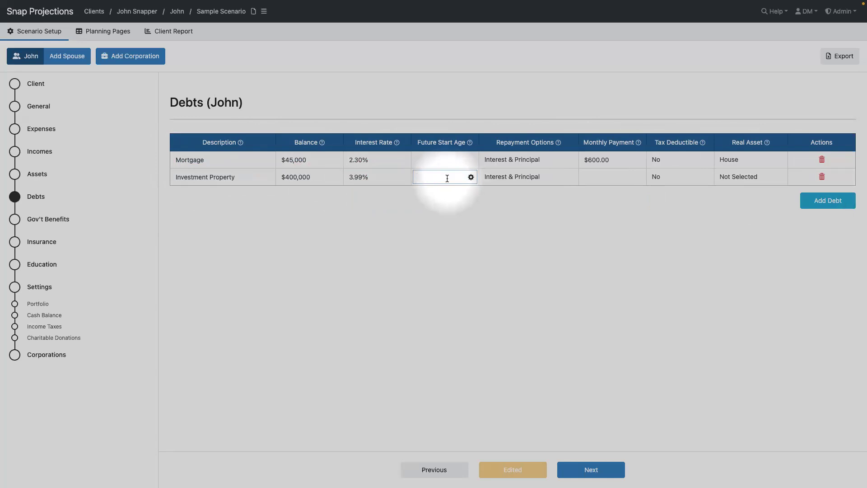
{"action": "type", "text": "65"}
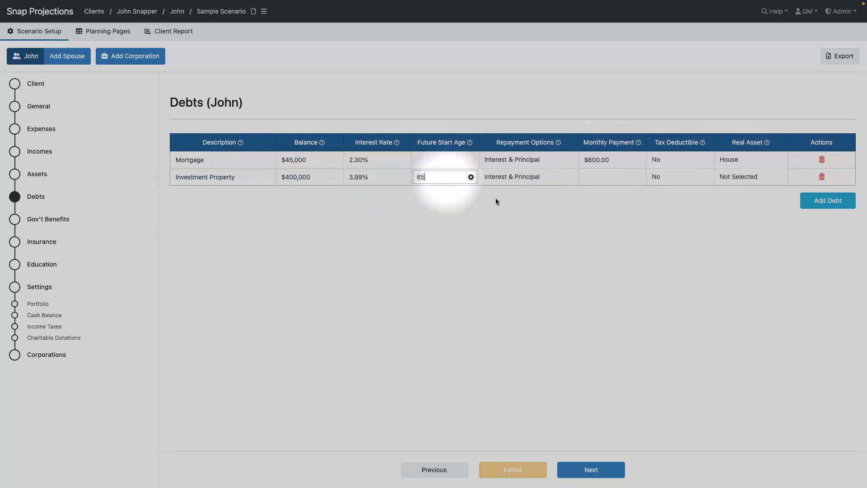
{"action": "left_click", "coordinate": [558, 241]}
{"action": "left_click", "coordinate": [596, 176]}
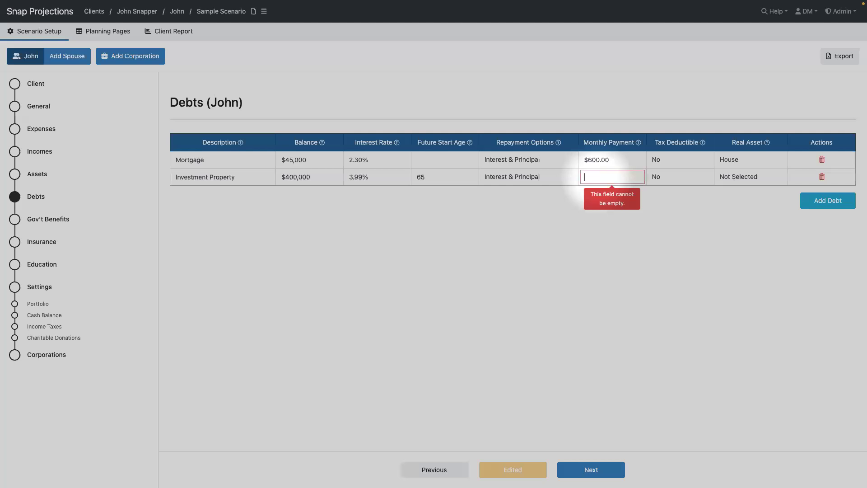
{"action": "type", "text": "2150"}
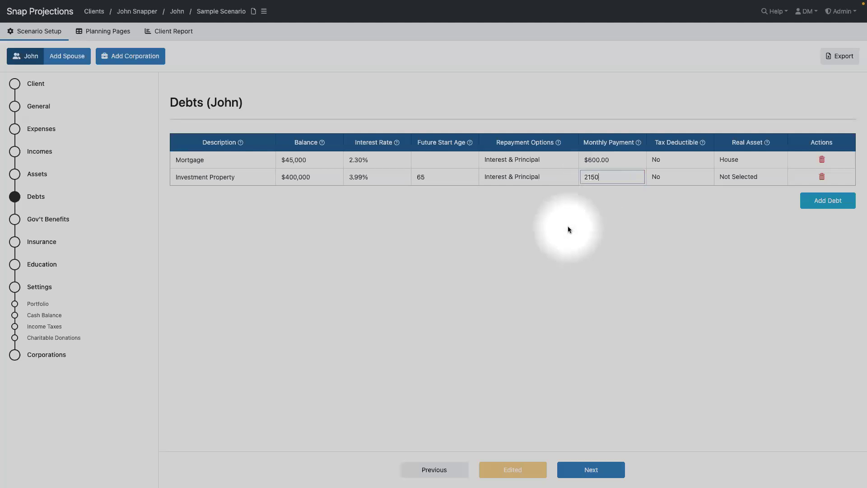
Set the Investment Property debt's tax deductibility to Yes and link it to the Investment Property real asset
{"action": "left_click", "coordinate": [576, 224]}
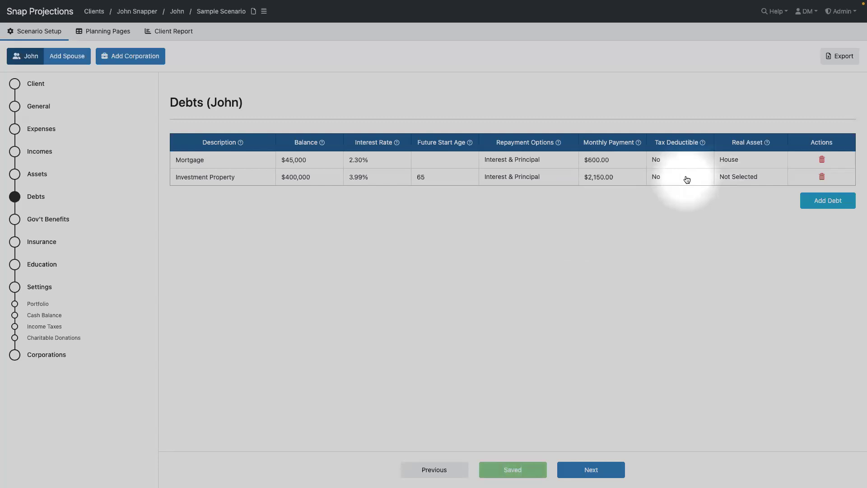
{"action": "left_click", "coordinate": [685, 177]}
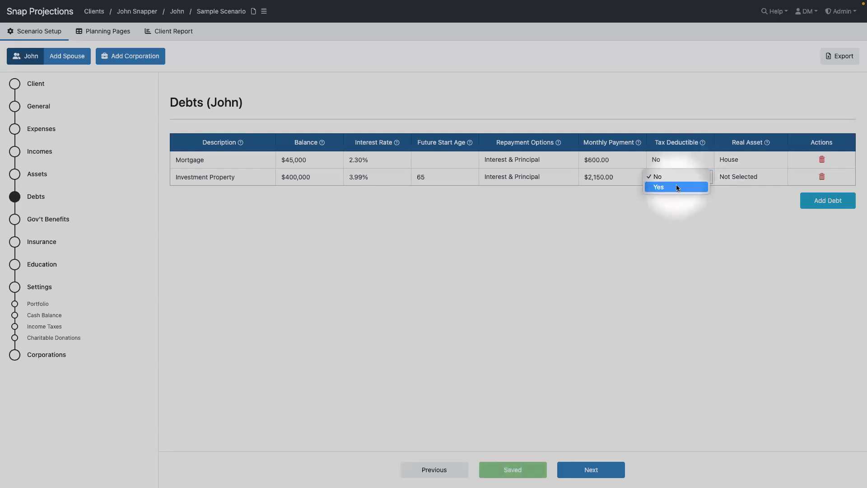
{"action": "left_click", "coordinate": [677, 188]}
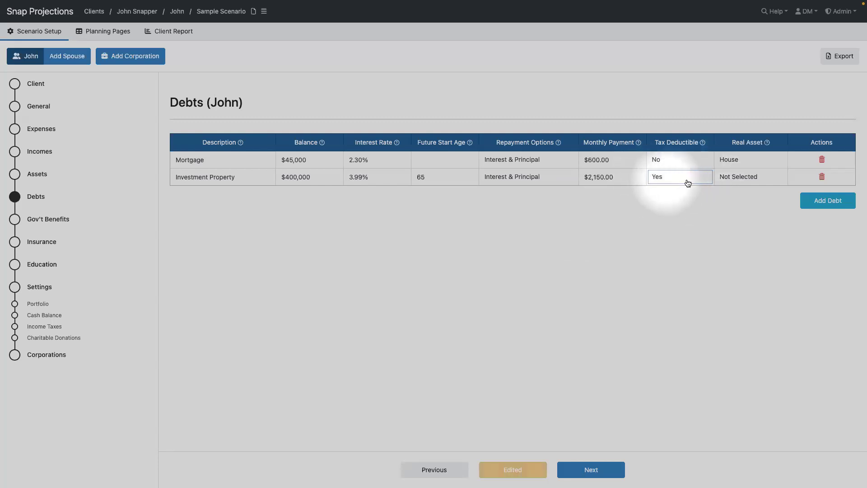
{"action": "mouse_move", "coordinate": [703, 144]}
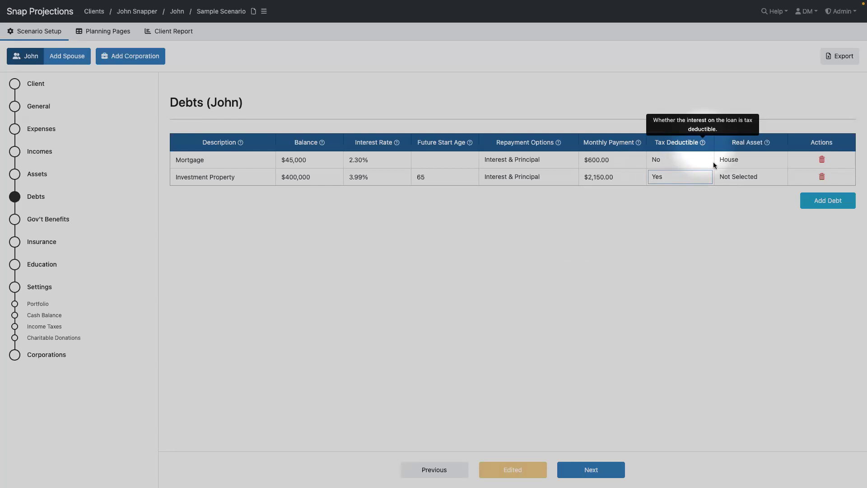
{"action": "left_click", "coordinate": [749, 178]}
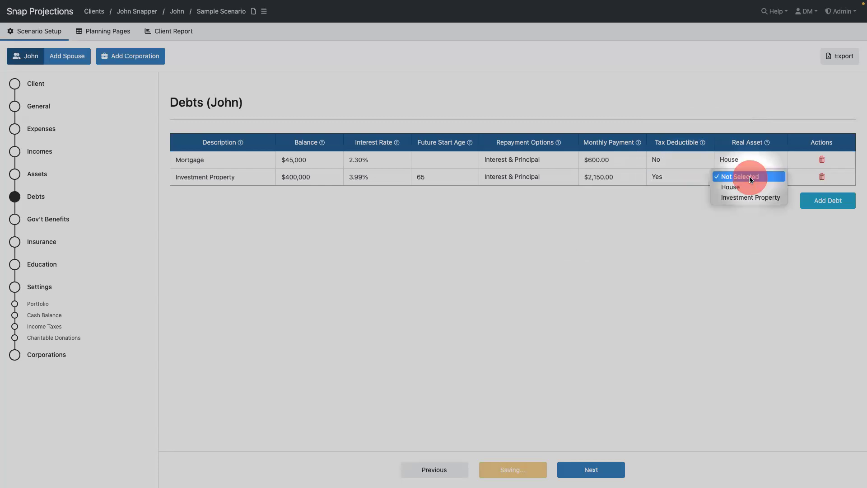
{"action": "left_click", "coordinate": [764, 198]}
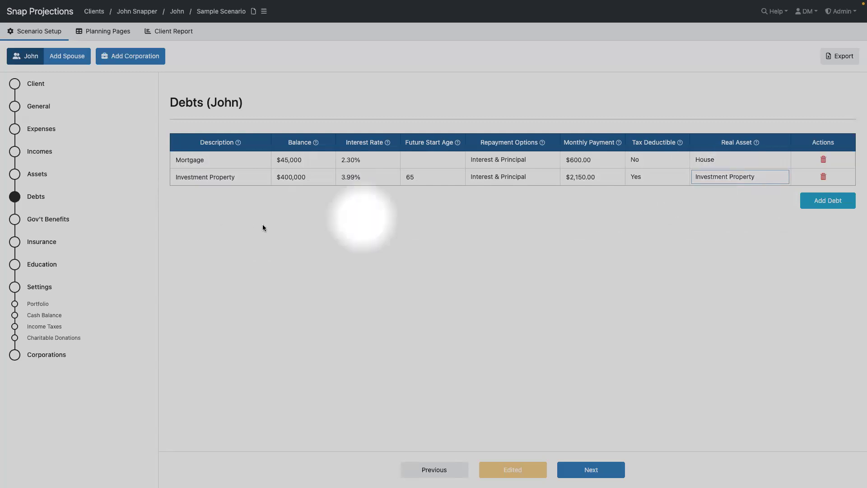
Review the CPP and OAS start ages, pension amounts and indexing rates in the government benefits settings
{"action": "left_click", "coordinate": [39, 220]}
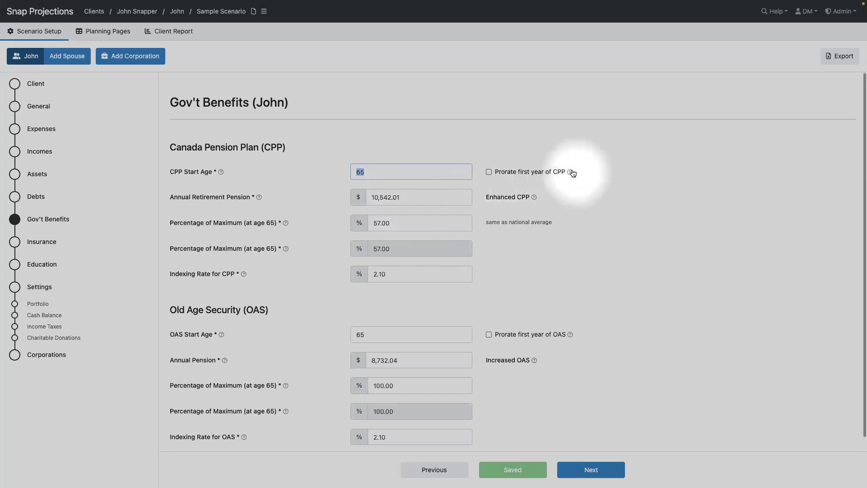
{"action": "mouse_move", "coordinate": [572, 173]}
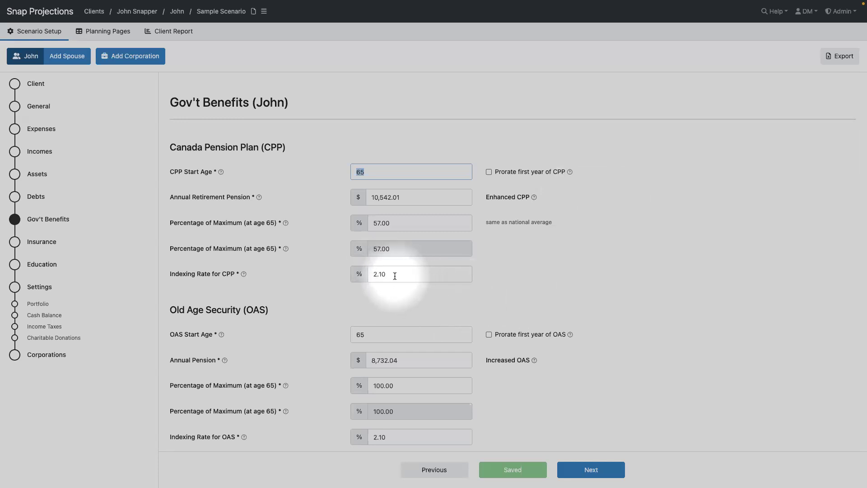
{"action": "scroll", "coordinate": [394, 272], "scroll_direction": "down", "scroll_amount": 1}
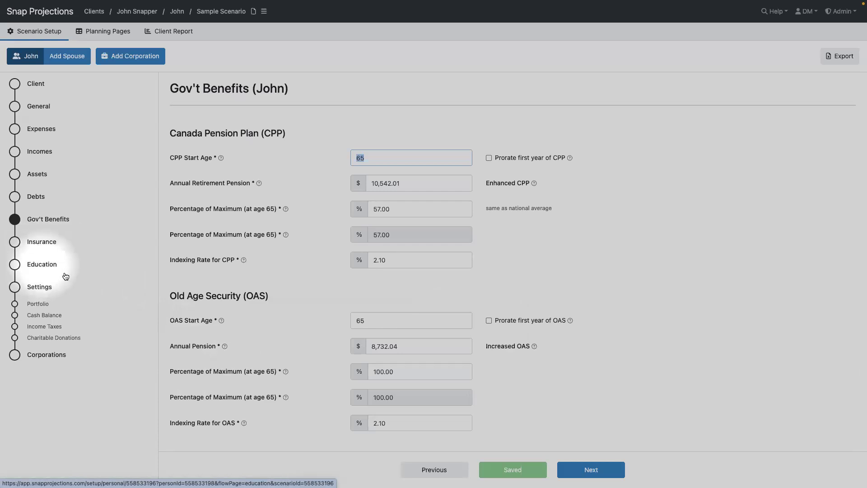
Turn charitable donations off and back on in the client's settings
{"action": "left_click", "coordinate": [57, 339]}
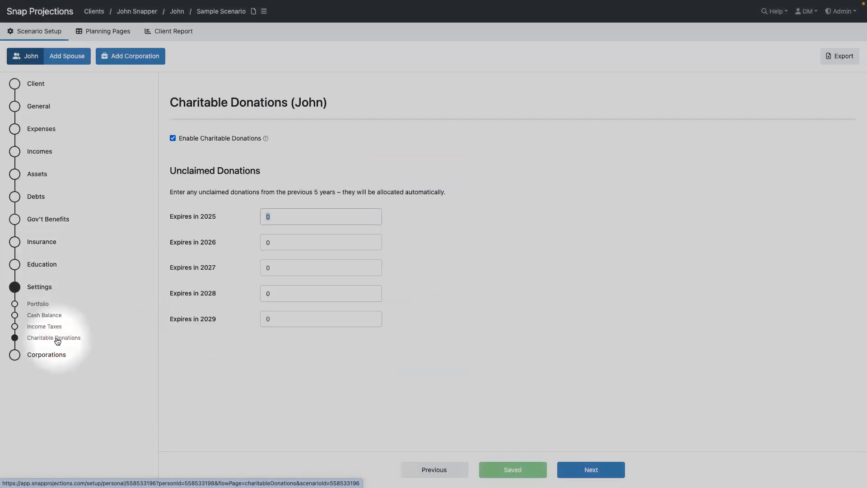
{"action": "left_click", "coordinate": [173, 142]}
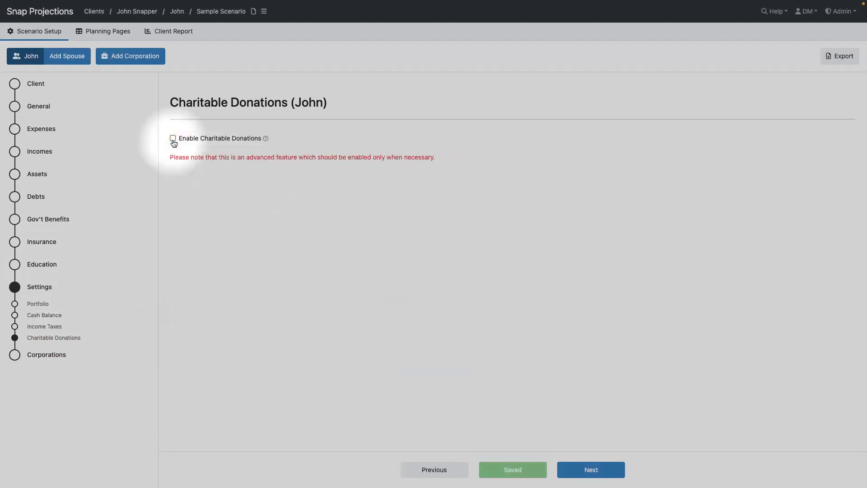
{"action": "left_click", "coordinate": [173, 141]}
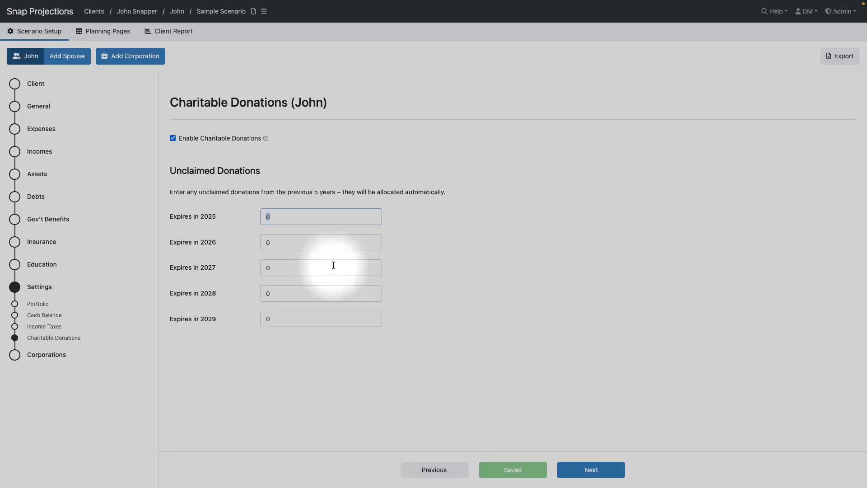
View the planning pages and the full client list, and reopen the sample client's planning pages
{"action": "left_click", "coordinate": [108, 32]}
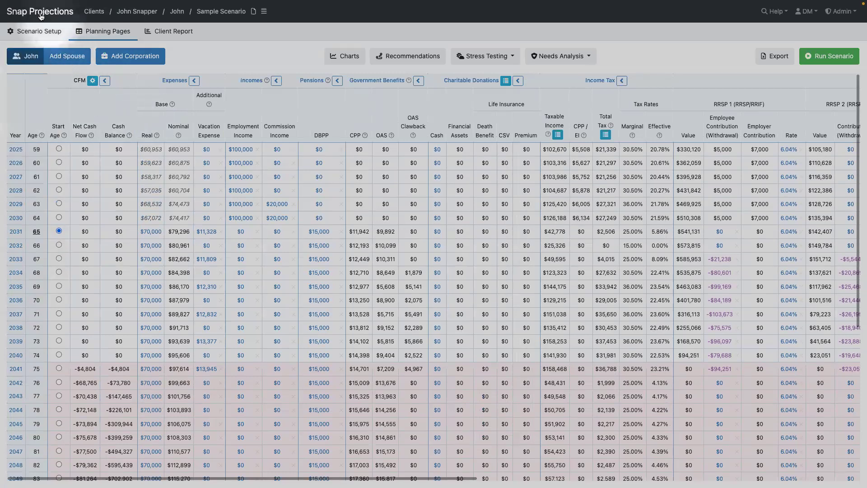
{"action": "left_click", "coordinate": [93, 12]}
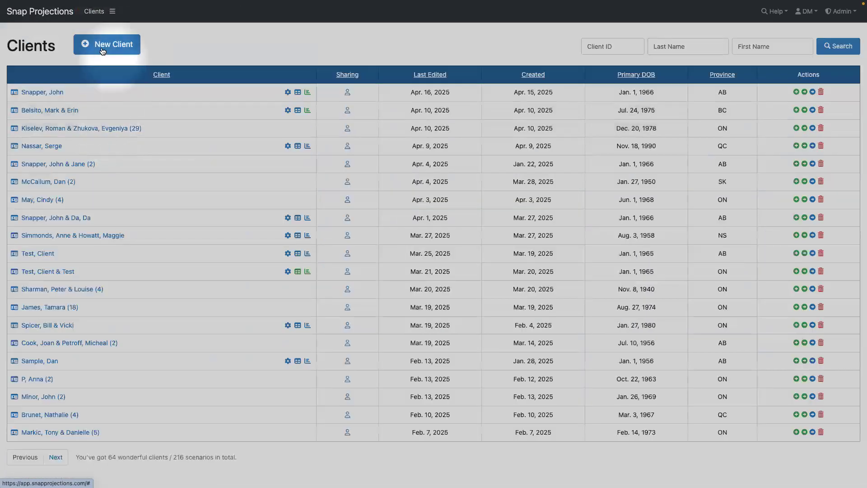
{"action": "left_click", "coordinate": [53, 92]}
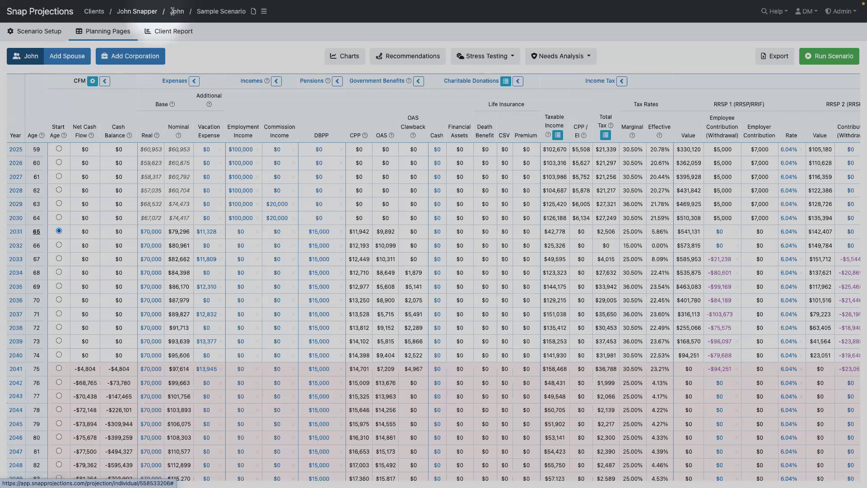
Rename the scenario with the client's first name in possessive form followed by "First Copy"
{"action": "left_click", "coordinate": [221, 13]}
{"action": "left_click", "coordinate": [400, 63]}
{"action": "left_click_drag", "start_coordinate": [355, 61], "coordinate": [304, 54]}
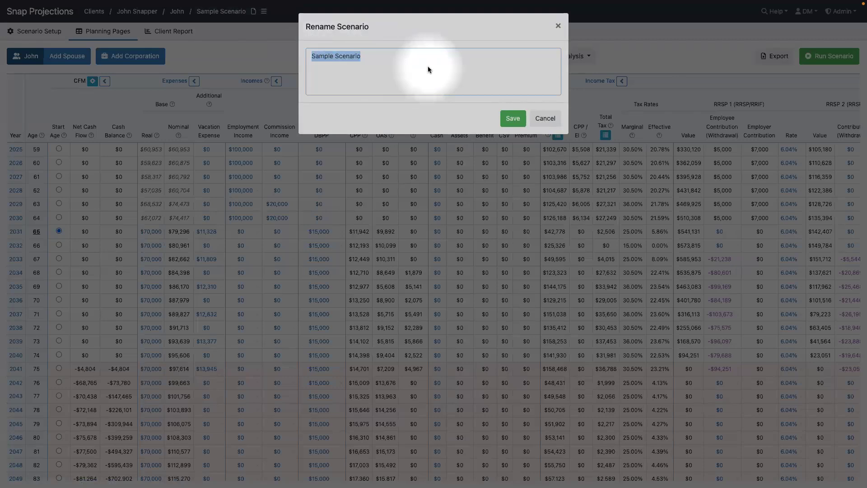
{"action": "type", "text": "JO"}
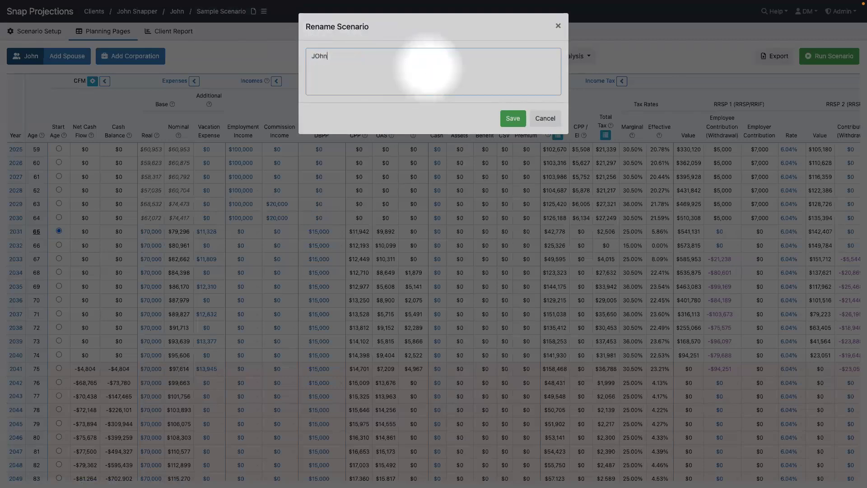
{"action": "key", "text": "BackSpace"}
{"action": "type", "text": "ohn's First Copy"}
{"action": "left_click", "coordinate": [501, 118]}
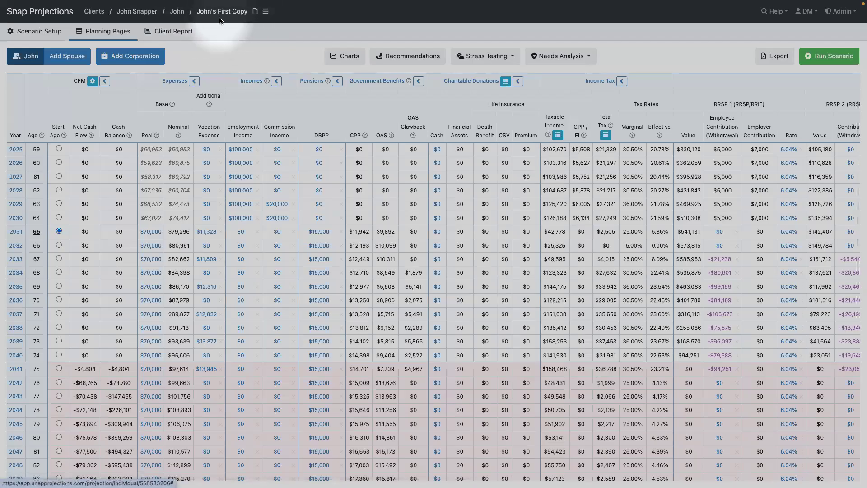
View the scenario options and the scenario notes, leaving the notes empty
{"action": "left_click", "coordinate": [266, 13]}
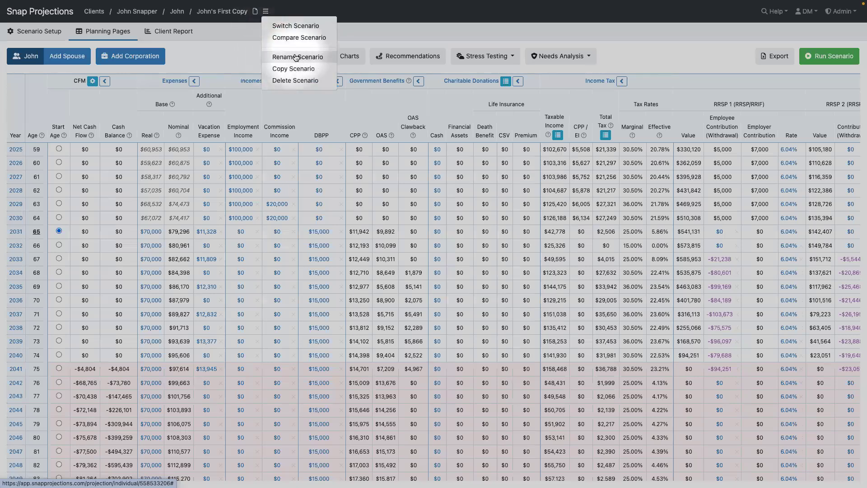
{"action": "left_click", "coordinate": [244, 25]}
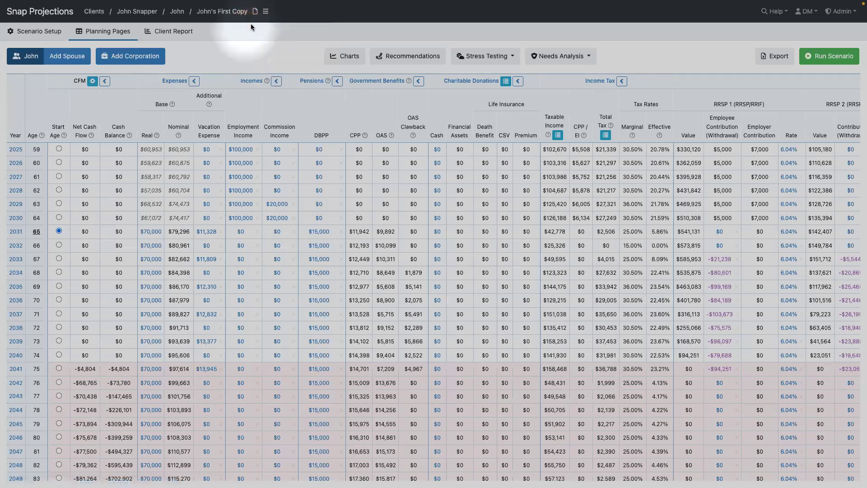
{"action": "left_click", "coordinate": [256, 12]}
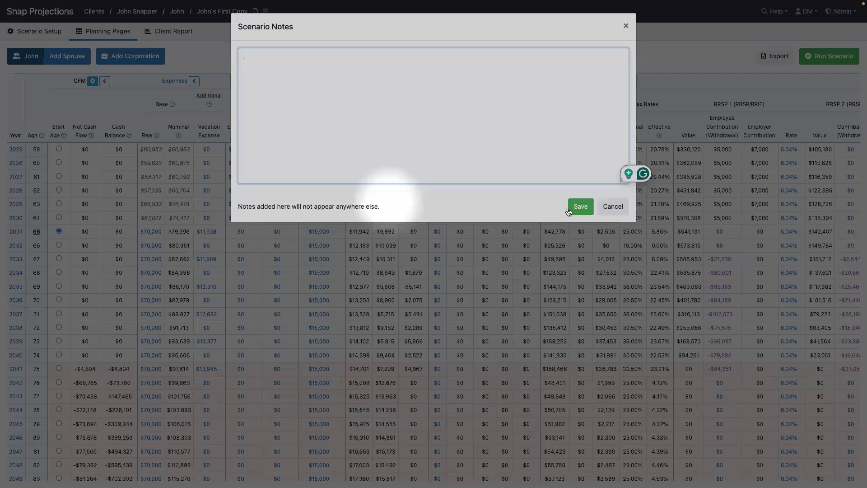
{"action": "left_click", "coordinate": [611, 209]}
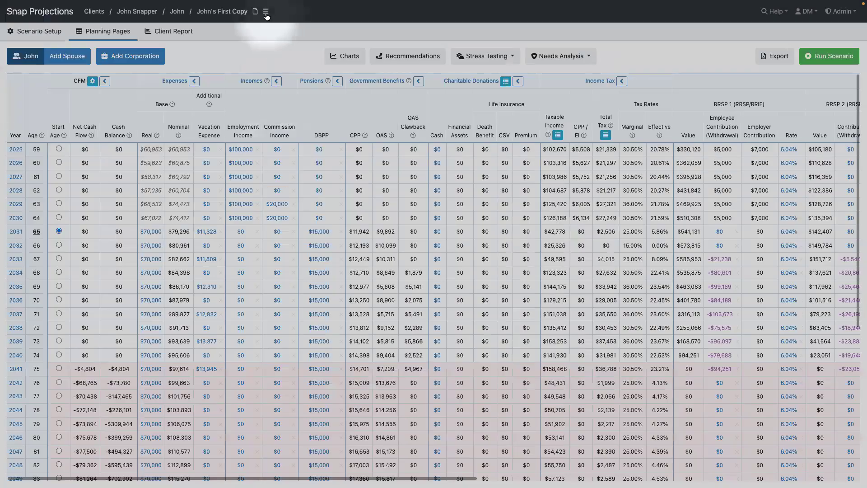
Copy the scenario and rename the duplicate with the client's first name in possessive form followed by "Second Copy"
{"action": "left_click", "coordinate": [266, 11]}
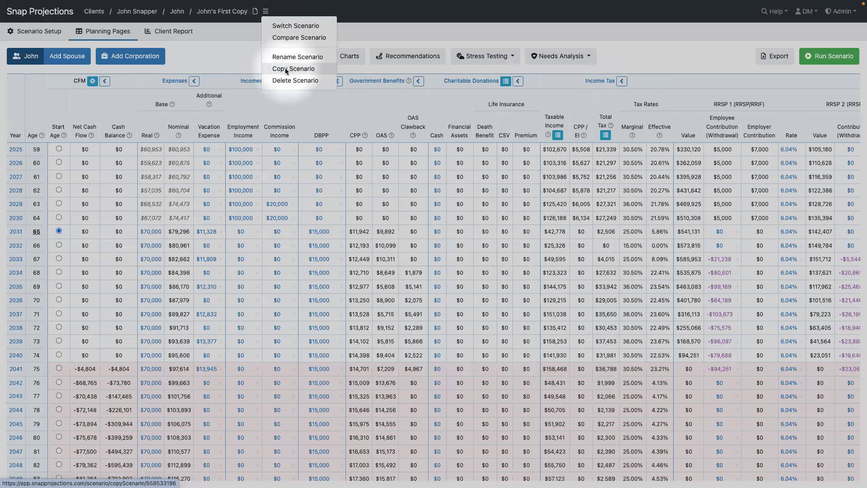
{"action": "left_click", "coordinate": [285, 68]}
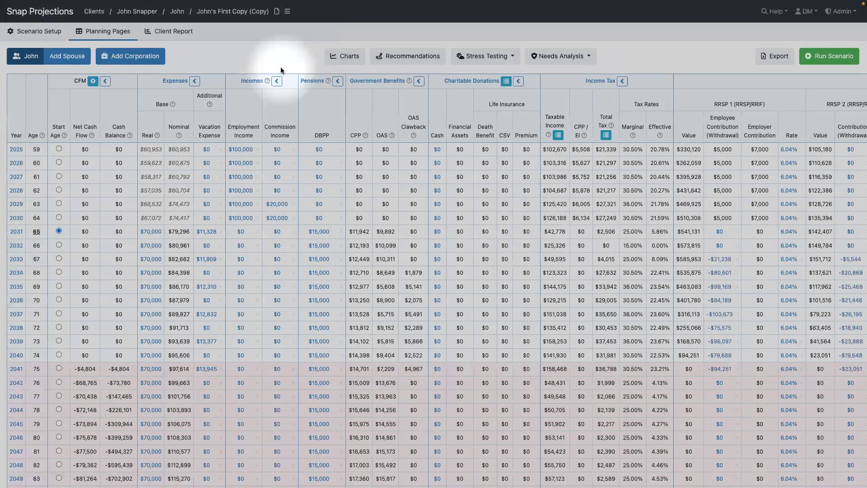
{"action": "left_click", "coordinate": [244, 11]}
{"action": "left_click_drag", "start_coordinate": [383, 55], "coordinate": [364, 56]}
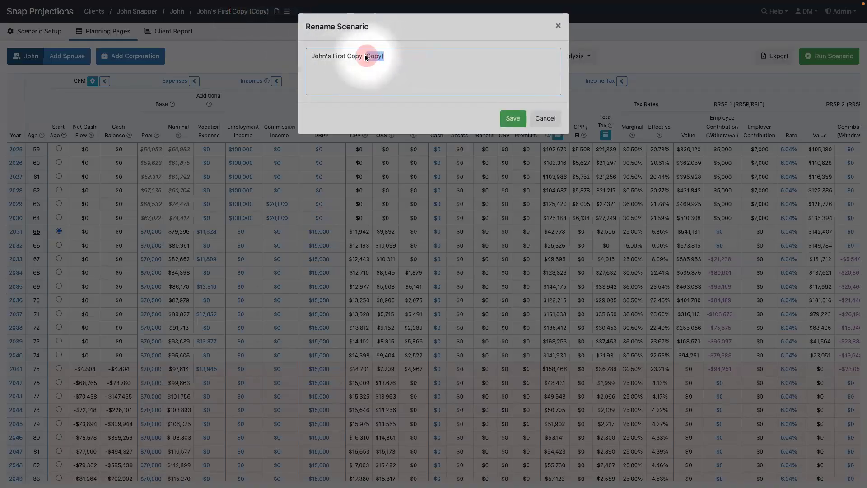
{"action": "key", "text": "BackSpace"}
{"action": "double_click", "coordinate": [340, 55]}
{"action": "type", "text": "Second"}
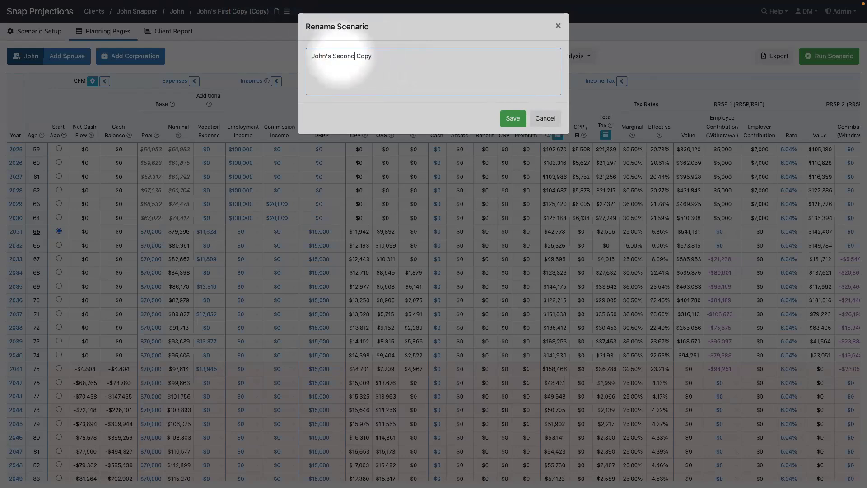
{"action": "left_click", "coordinate": [513, 118]}
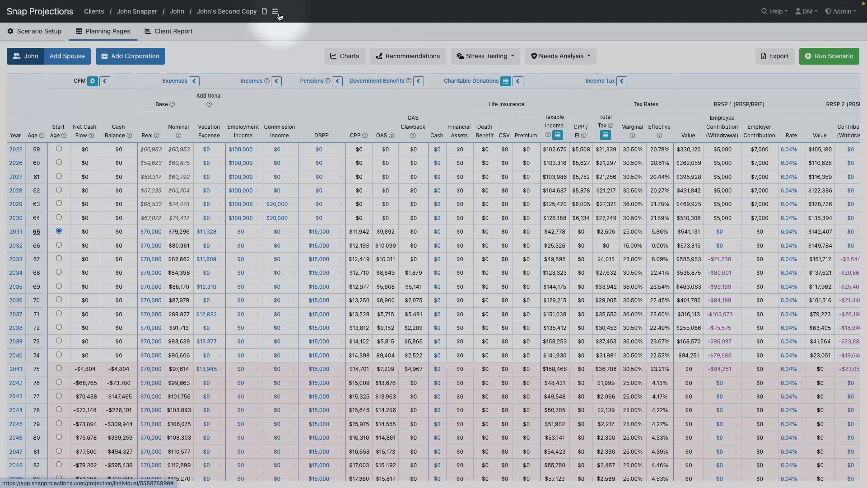
View the client's list of scenarios and return to the First Copy scenario
{"action": "left_click", "coordinate": [275, 12]}
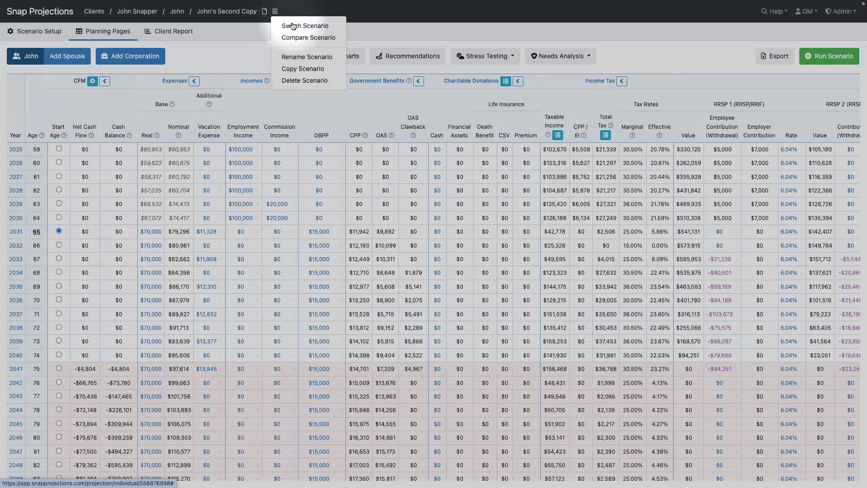
{"action": "left_click", "coordinate": [292, 26]}
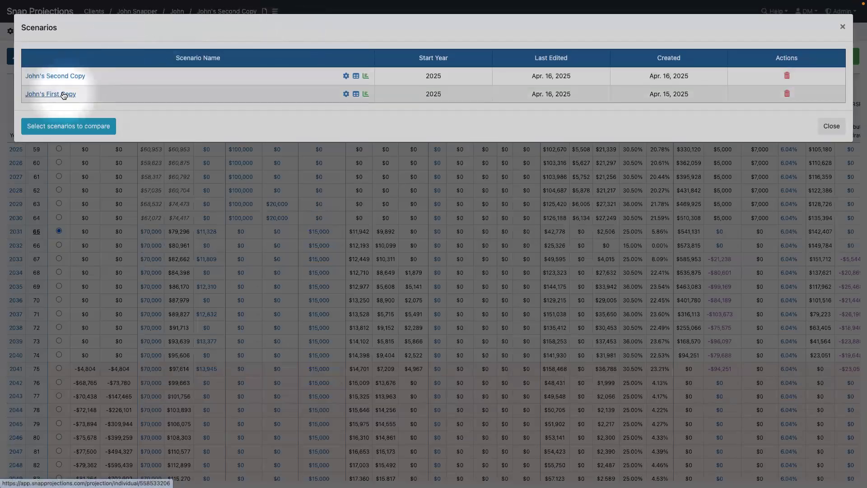
{"action": "left_click", "coordinate": [842, 27]}
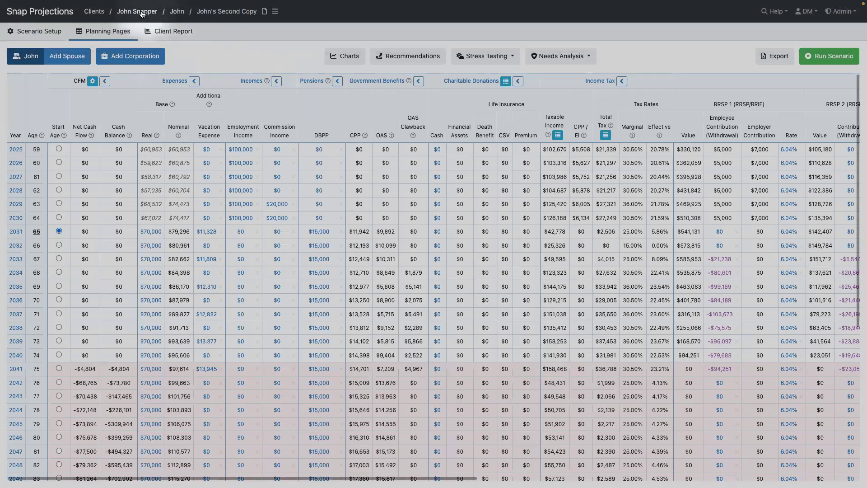
{"action": "left_click", "coordinate": [141, 12]}
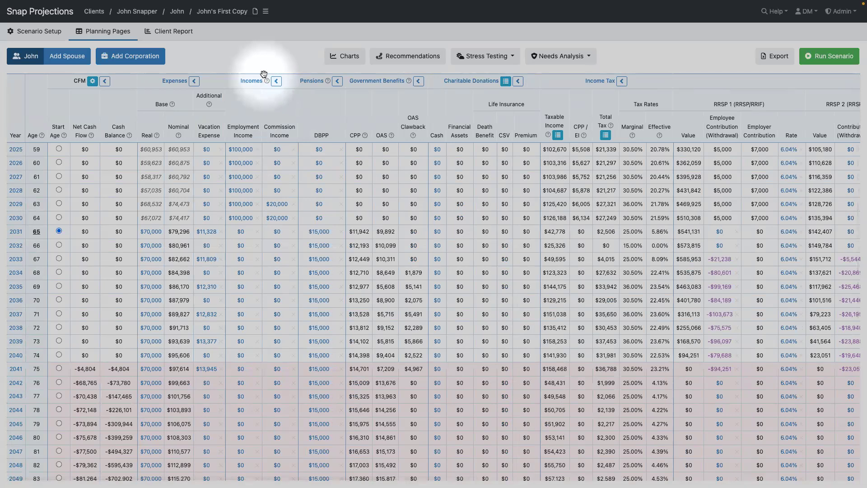
Examine the scenario comparison summary for the First Copy scenario and close it
{"action": "left_click", "coordinate": [265, 11]}
{"action": "left_click", "coordinate": [293, 37]}
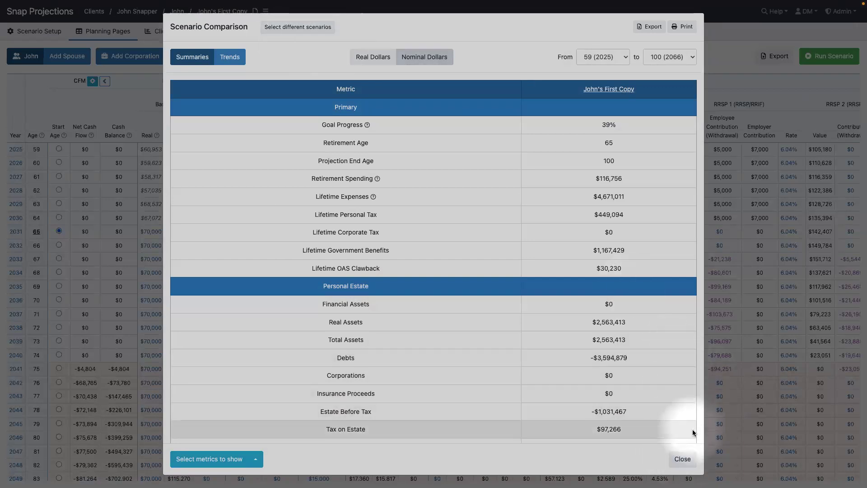
{"action": "left_click", "coordinate": [691, 453]}
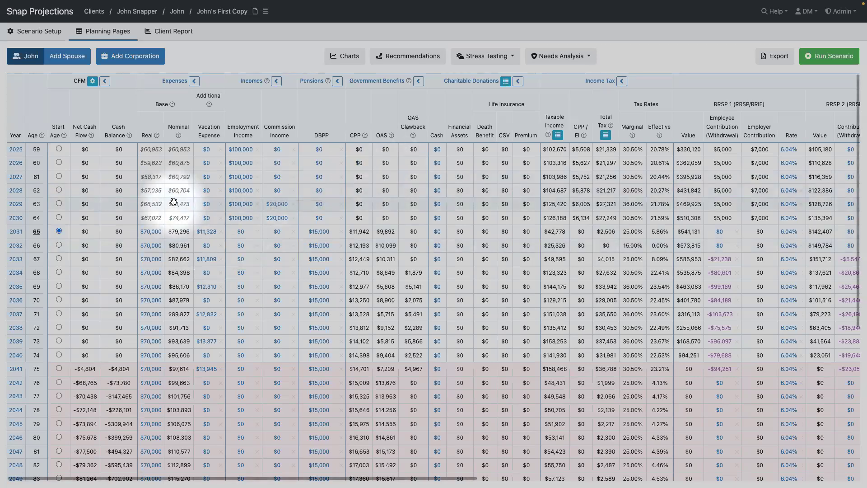
Examine the planning table from the age 65 retirement start across to the income tax and financial asset columns
{"action": "left_click", "coordinate": [58, 230]}
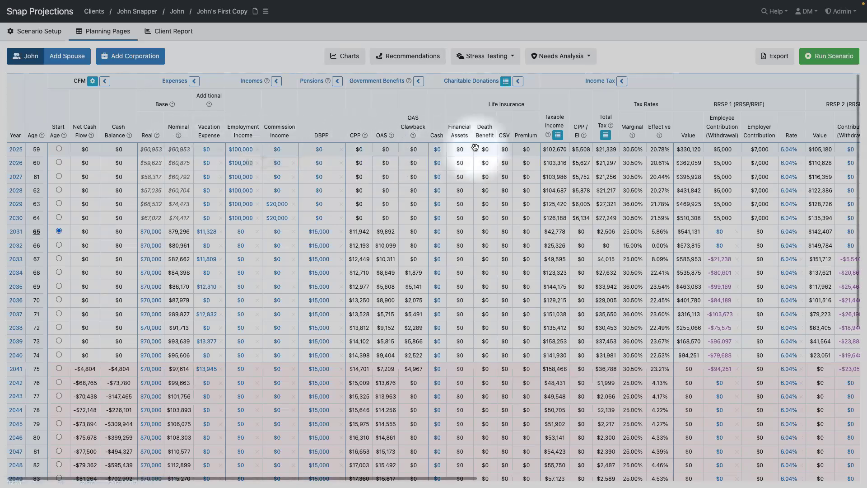
{"action": "scroll", "coordinate": [475, 147], "scroll_direction": "right", "scroll_amount": 3}
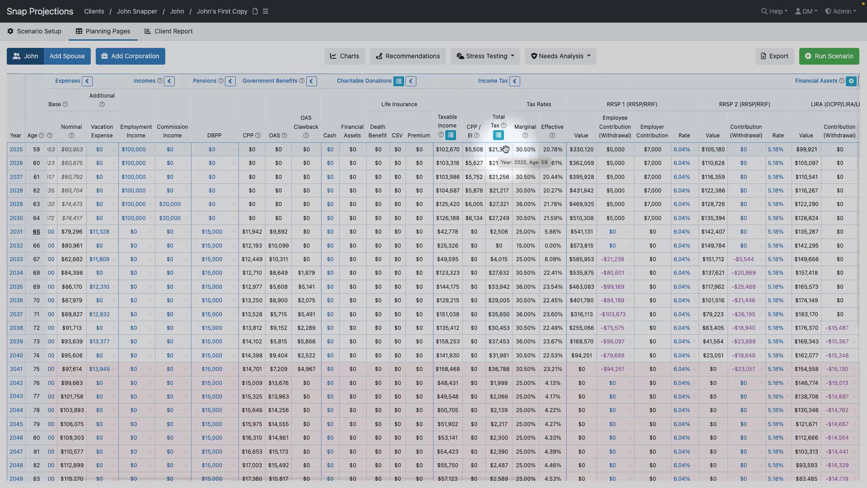
Set the TFSA contribution to $7,000 for 2025, copy it down to age 64 without indexing, and rerun the scenario
{"action": "scroll", "coordinate": [505, 149], "scroll_direction": "right", "scroll_amount": 3}
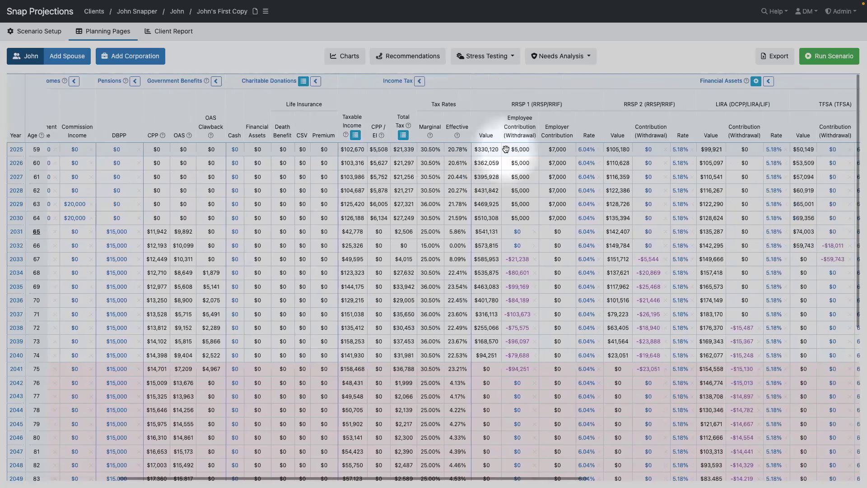
{"action": "mouse_move", "coordinate": [505, 149]}
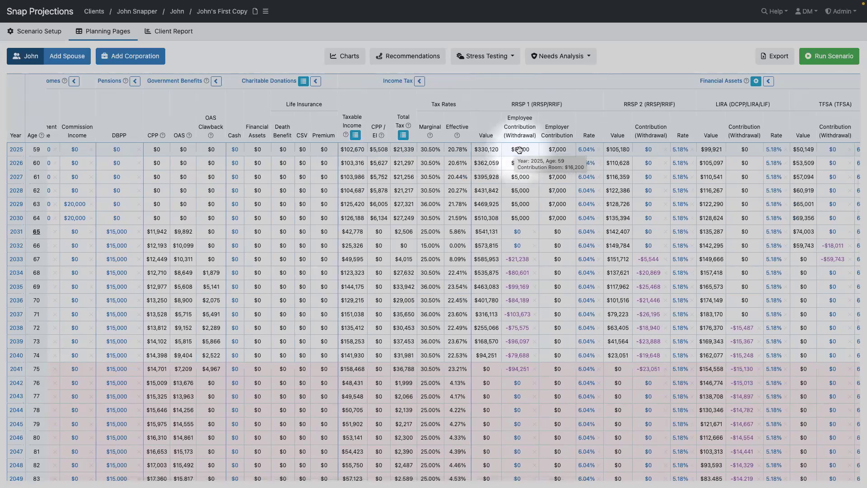
{"action": "scroll", "coordinate": [519, 149], "scroll_direction": "right", "scroll_amount": 6}
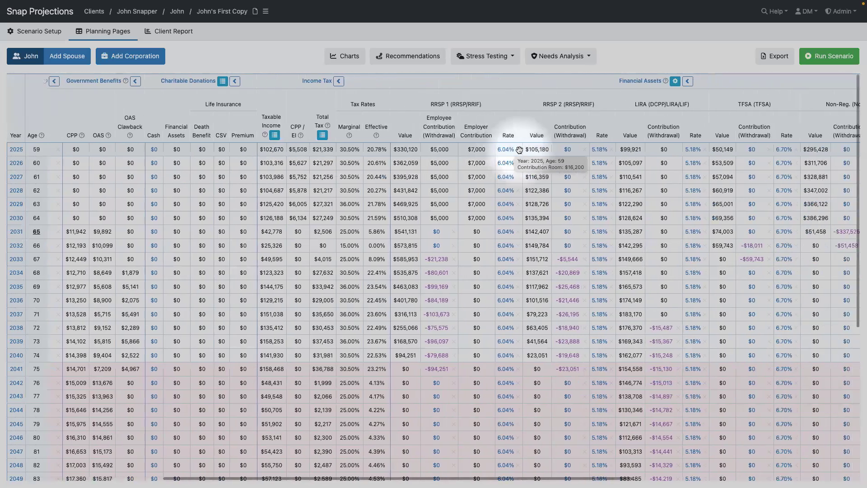
{"action": "scroll", "coordinate": [519, 150], "scroll_direction": "right", "scroll_amount": 6}
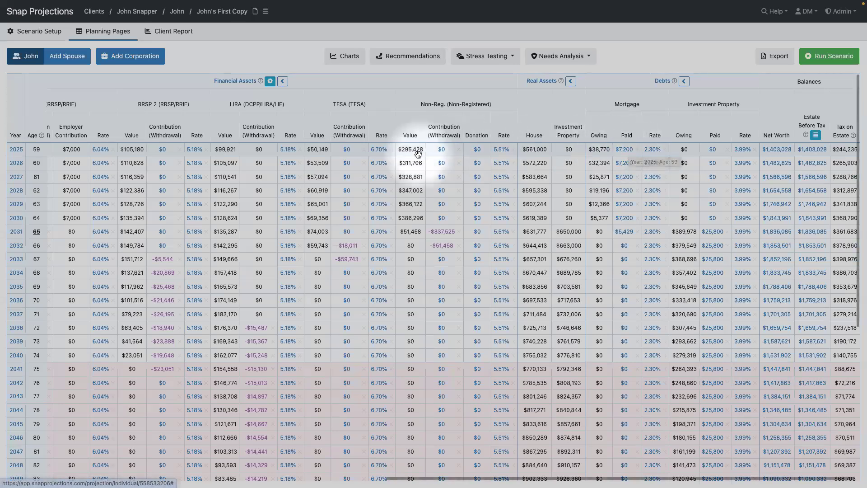
{"action": "scroll", "coordinate": [419, 154], "scroll_direction": "left", "scroll_amount": 3}
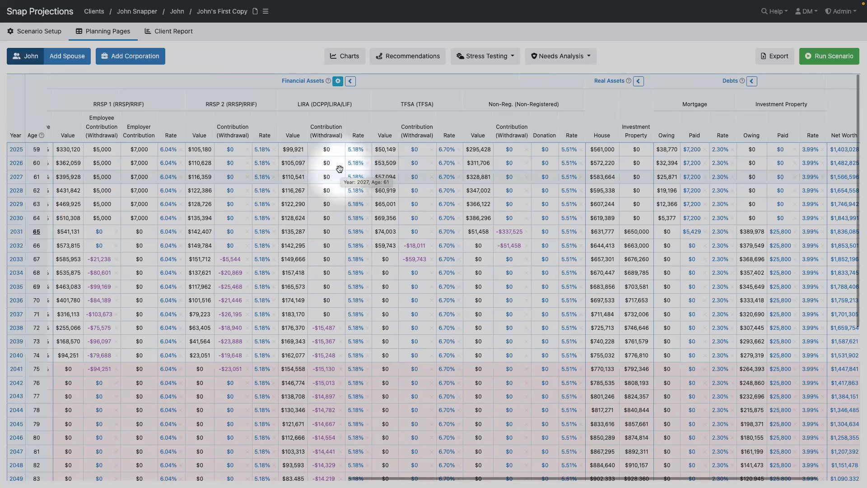
{"action": "scroll", "coordinate": [339, 169], "scroll_direction": "left", "scroll_amount": 5}
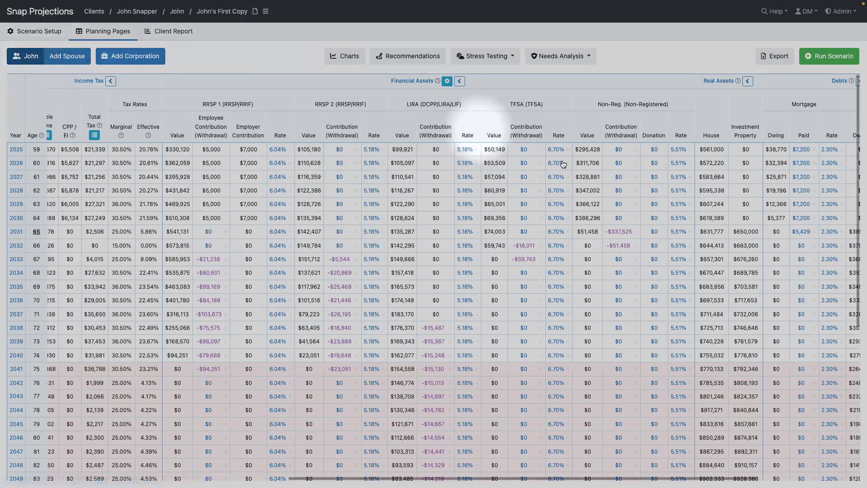
{"action": "left_click", "coordinate": [525, 151]}
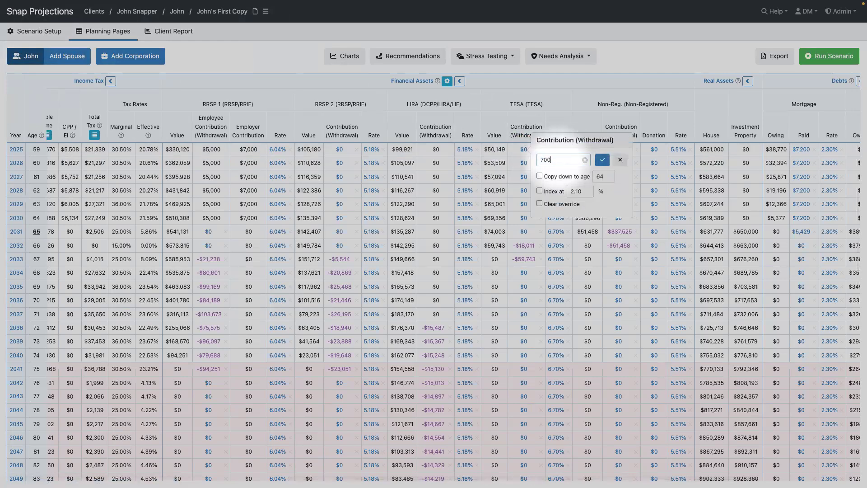
{"action": "left_click", "coordinate": [539, 177]}
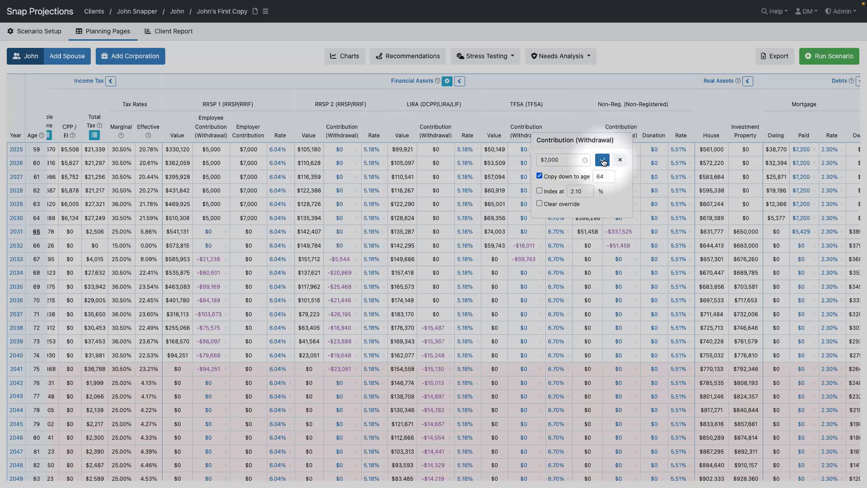
{"action": "left_click", "coordinate": [603, 160]}
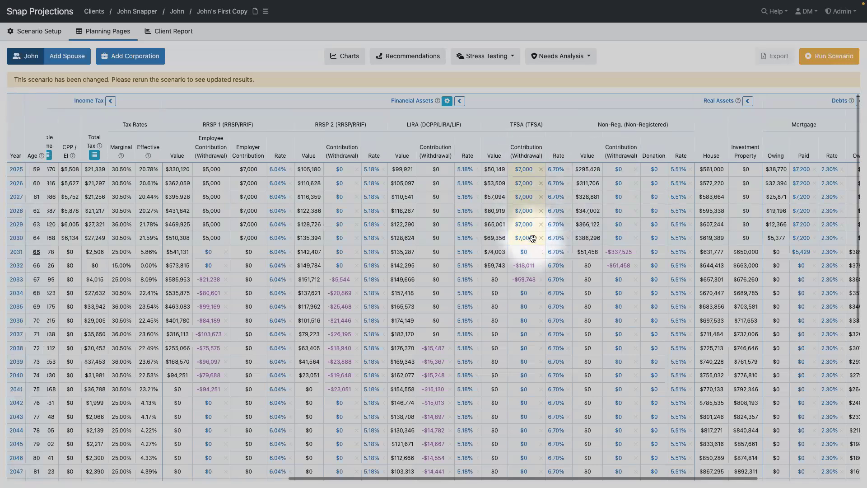
{"action": "mouse_move", "coordinate": [533, 238]}
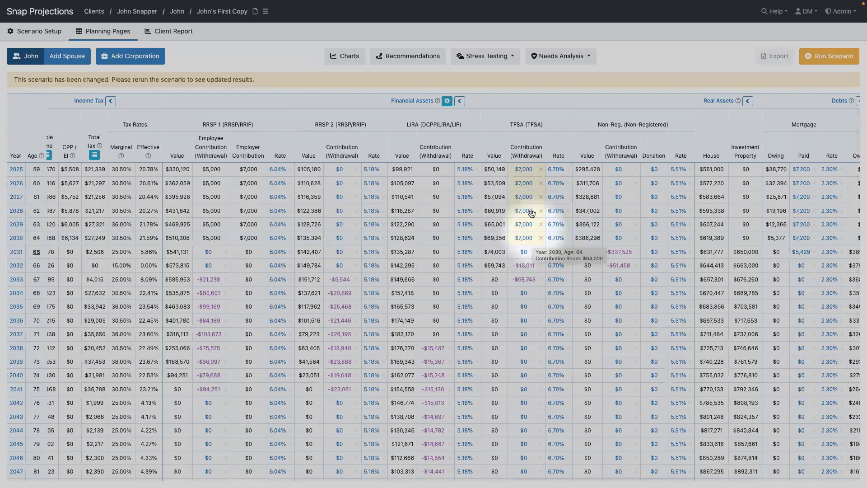
{"action": "left_click", "coordinate": [822, 57]}
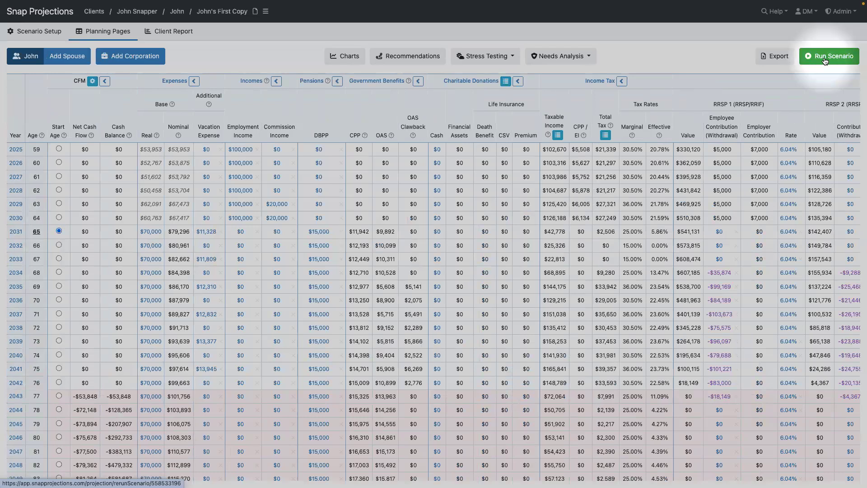
Examine the rerun planning table from the age 65 cash flow and income columns across to the RRSP, TFSA and Non-Registered withdrawals
{"action": "scroll", "coordinate": [751, 192], "scroll_direction": "right", "scroll_amount": 5}
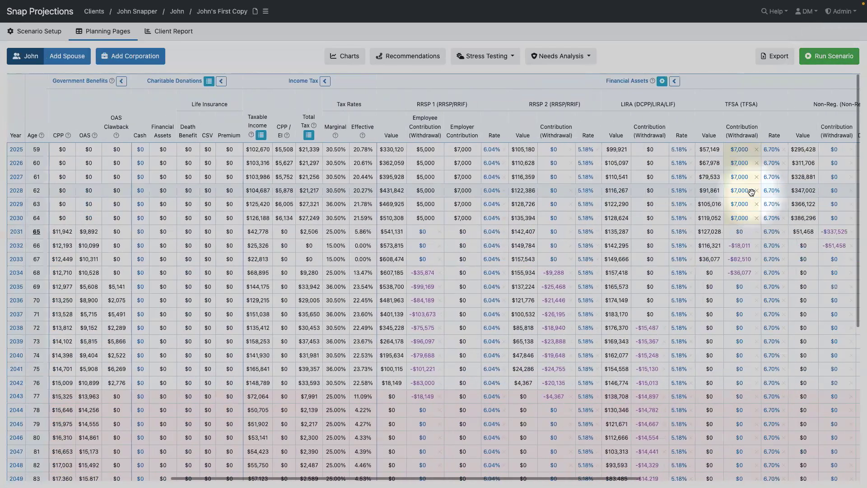
{"action": "scroll", "coordinate": [751, 192], "scroll_direction": "right", "scroll_amount": 1}
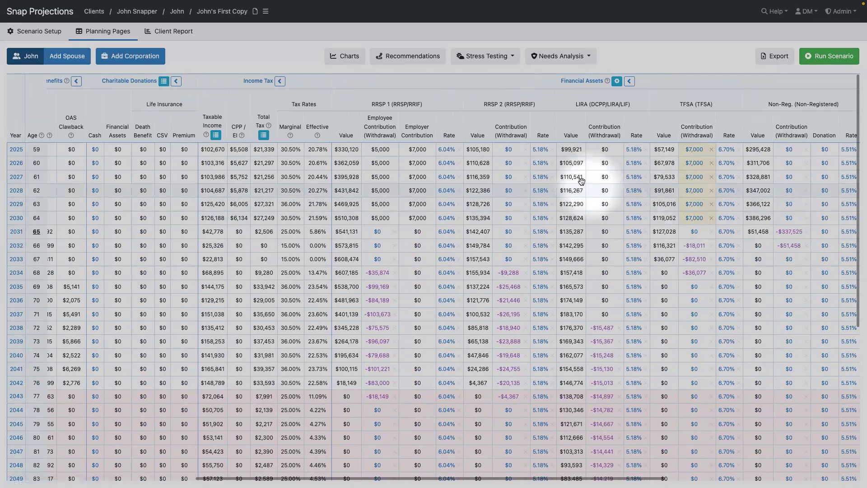
{"action": "scroll", "coordinate": [585, 180], "scroll_direction": "left", "scroll_amount": 3}
{"action": "scroll", "coordinate": [586, 179], "scroll_direction": "left", "scroll_amount": 3}
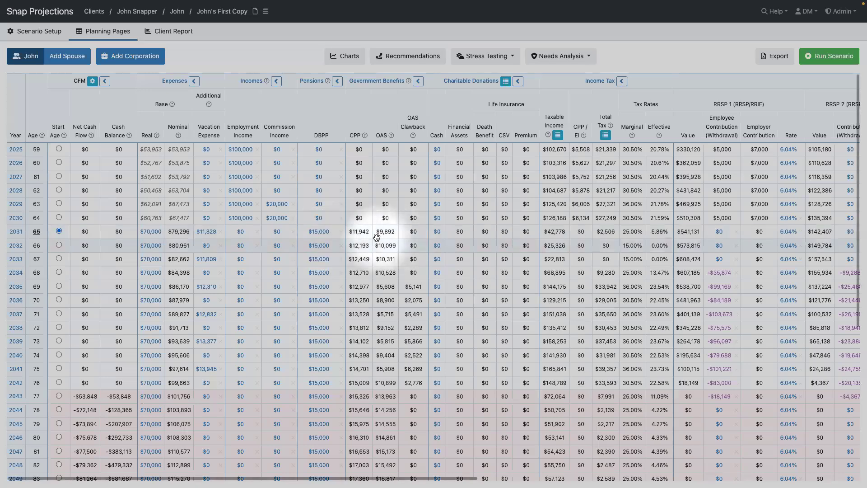
{"action": "scroll", "coordinate": [376, 237], "scroll_direction": "right", "scroll_amount": 3}
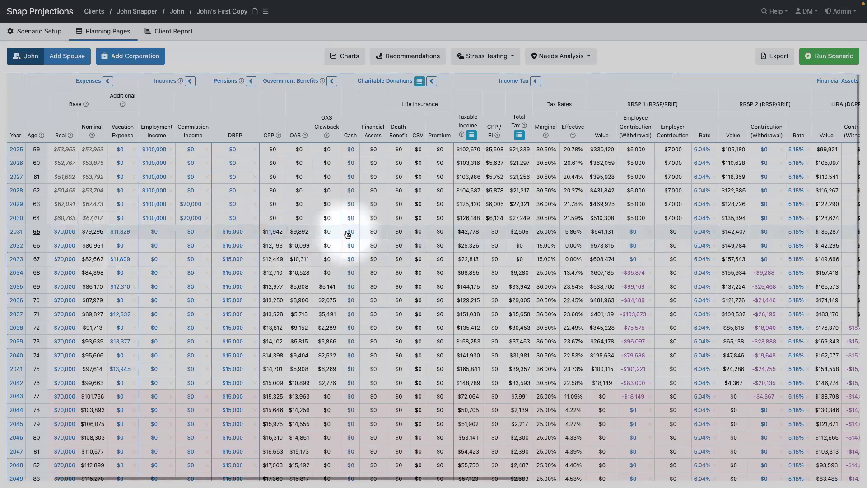
{"action": "scroll", "coordinate": [346, 231], "scroll_direction": "right", "scroll_amount": 1}
{"action": "scroll", "coordinate": [346, 232], "scroll_direction": "right", "scroll_amount": 5}
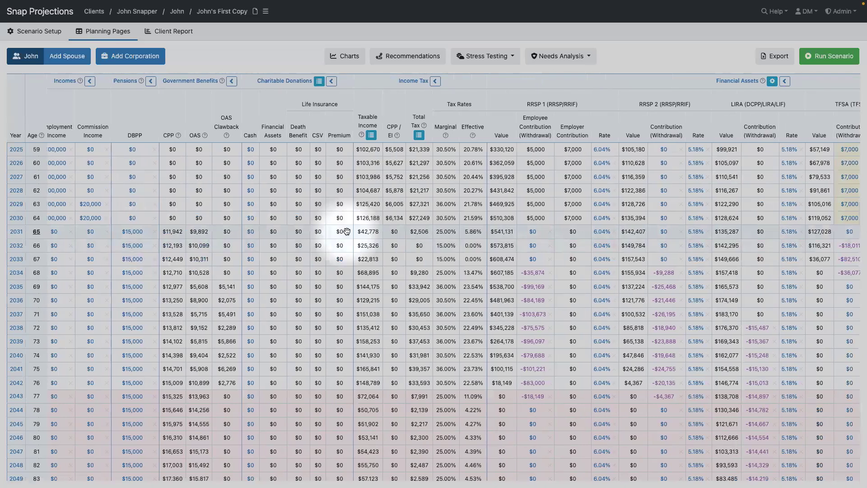
{"action": "scroll", "coordinate": [346, 231], "scroll_direction": "right", "scroll_amount": 8}
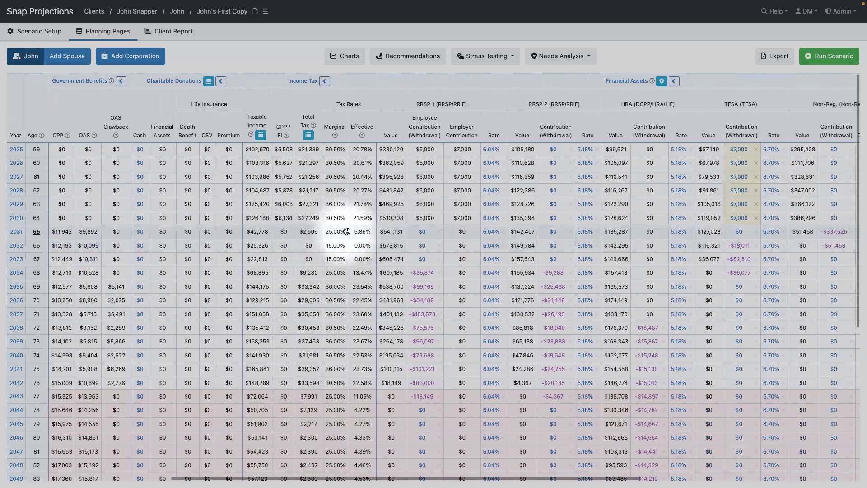
{"action": "scroll", "coordinate": [345, 231], "scroll_direction": "right", "scroll_amount": 10}
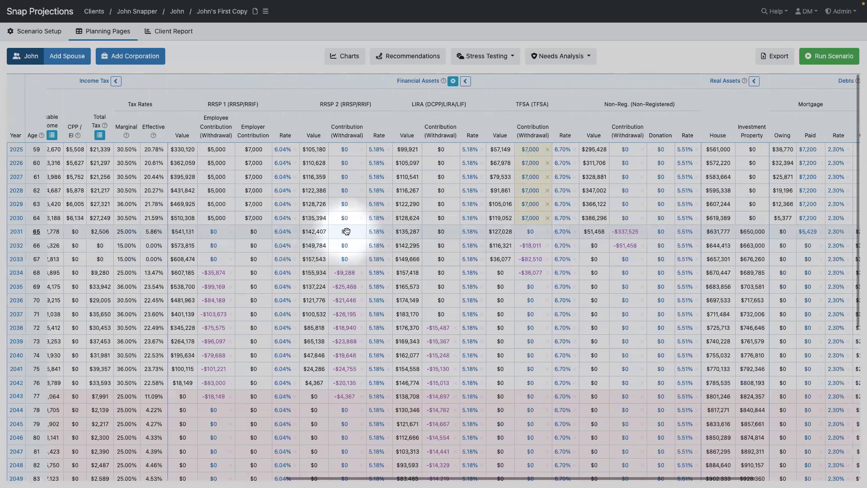
{"action": "scroll", "coordinate": [346, 231], "scroll_direction": "right", "scroll_amount": 9}
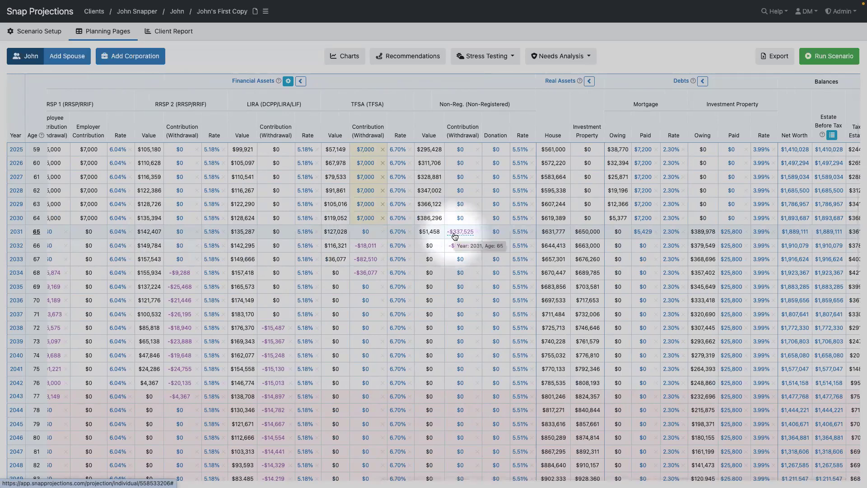
{"action": "scroll", "coordinate": [455, 235], "scroll_direction": "left", "scroll_amount": 16}
{"action": "scroll", "coordinate": [453, 233], "scroll_direction": "left", "scroll_amount": 20}
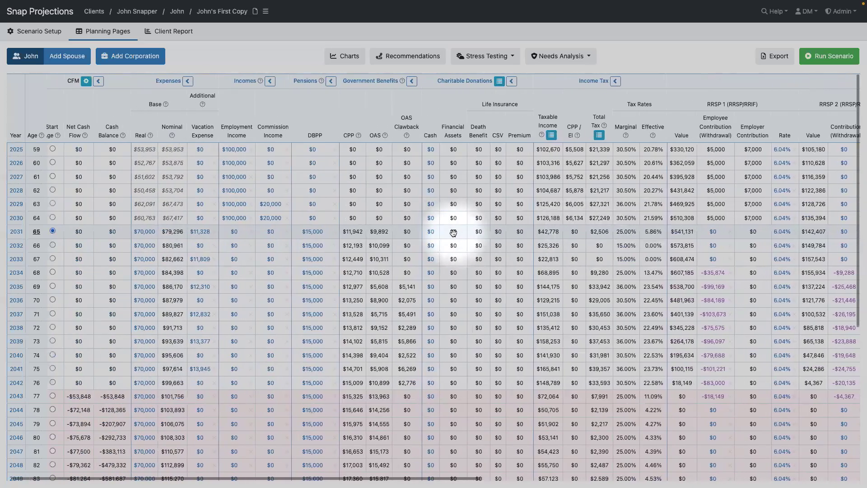
{"action": "scroll", "coordinate": [453, 233], "scroll_direction": "left", "scroll_amount": 1}
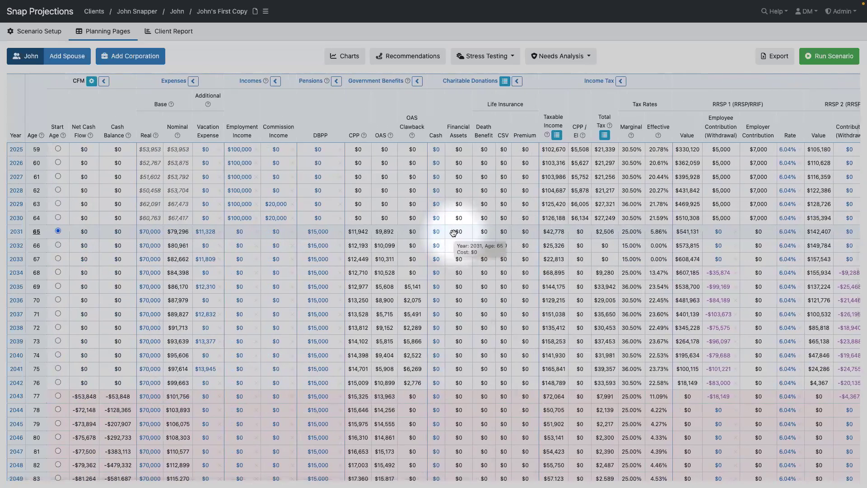
{"action": "scroll", "coordinate": [454, 233], "scroll_direction": "right", "scroll_amount": 20}
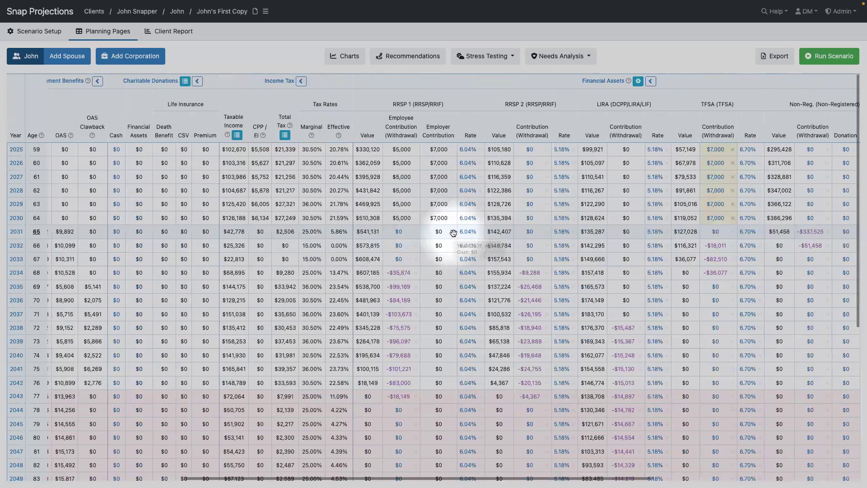
{"action": "scroll", "coordinate": [455, 236], "scroll_direction": "right", "scroll_amount": 4}
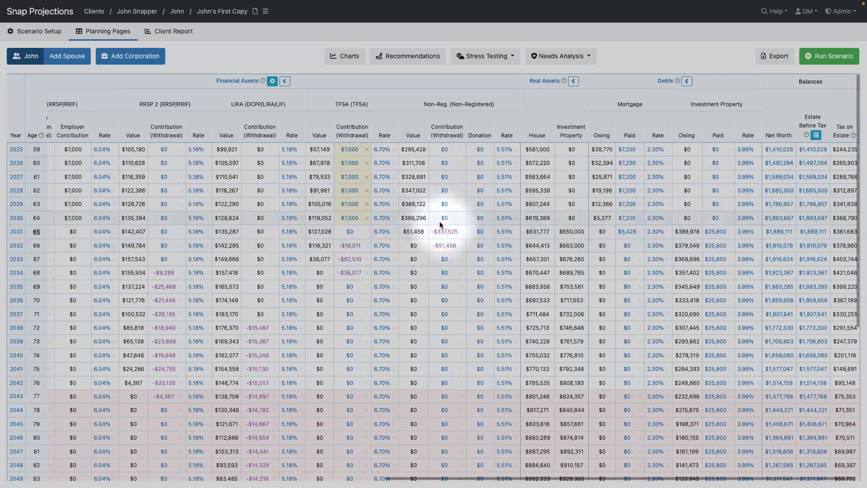
Turn on the CFM Order column for this scenario in the Financial Assets settings and save
{"action": "scroll", "coordinate": [439, 224], "scroll_direction": "left", "scroll_amount": 4}
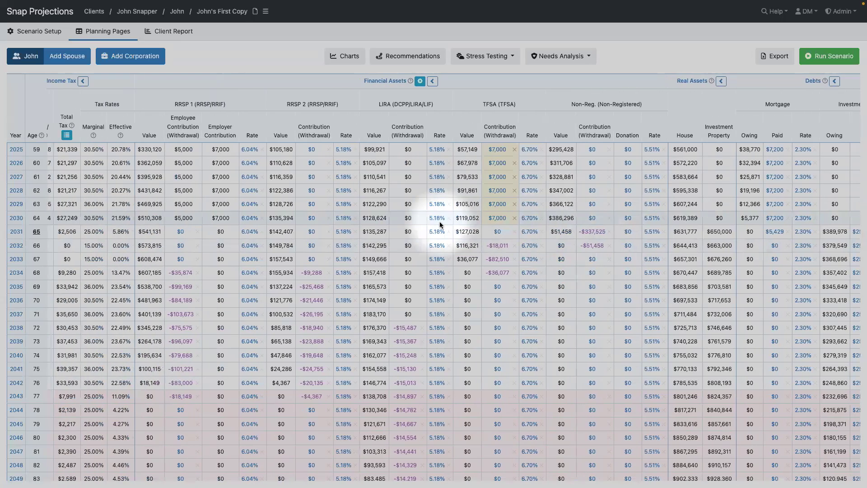
{"action": "scroll", "coordinate": [439, 225], "scroll_direction": "left", "scroll_amount": 1}
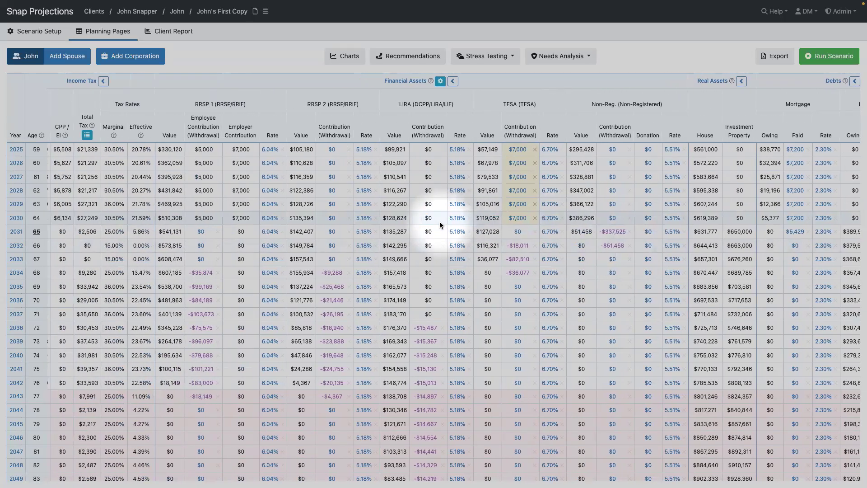
{"action": "left_click", "coordinate": [440, 81]}
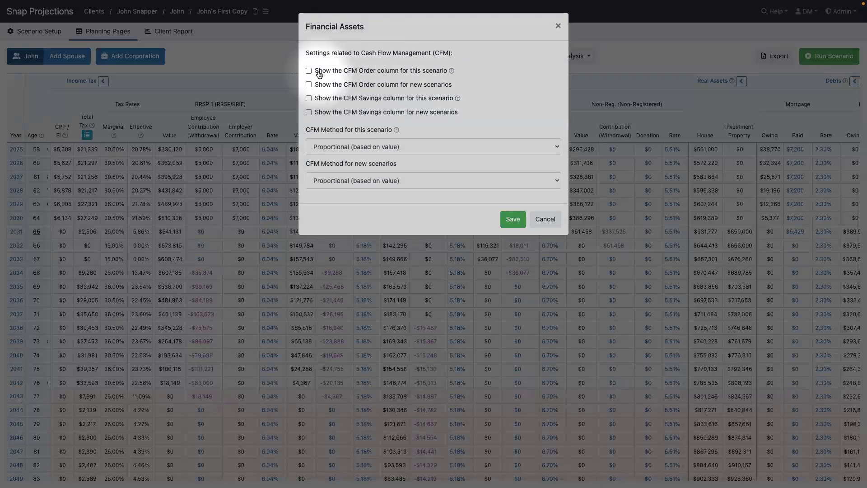
{"action": "left_click", "coordinate": [319, 73]}
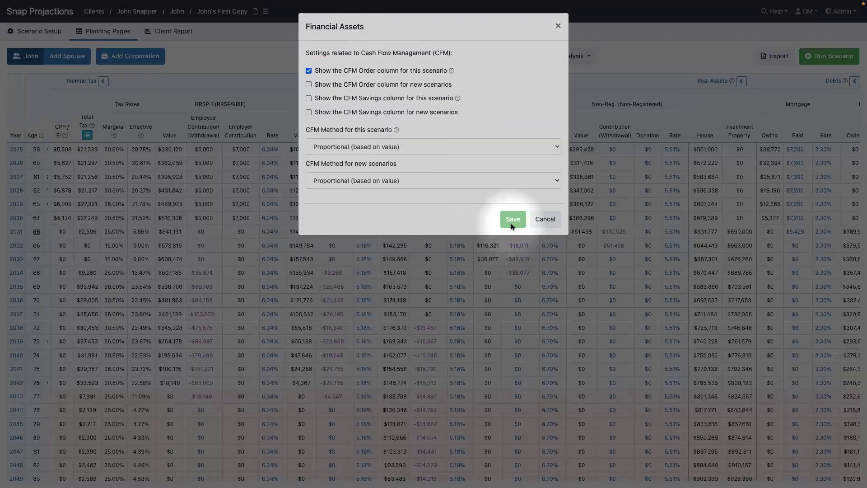
{"action": "left_click", "coordinate": [512, 224]}
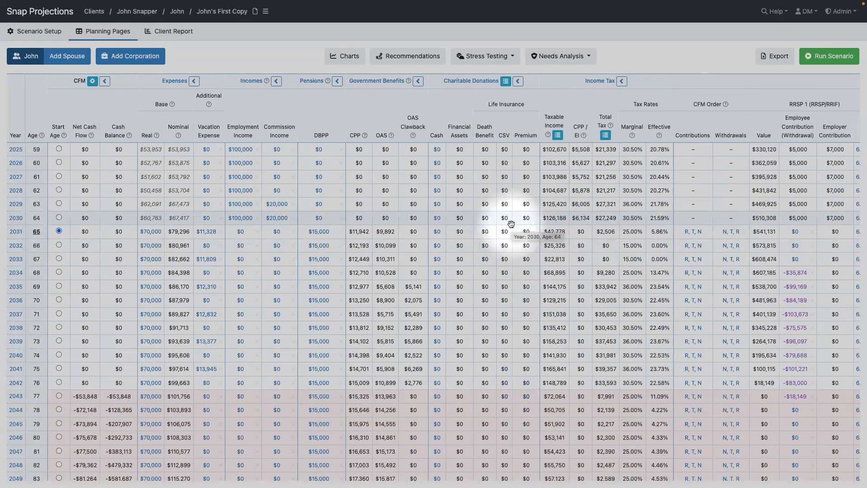
Change the order of withdrawals to R, N, T from age 65, copied down to age 100, and rerun the scenario
{"action": "scroll", "coordinate": [506, 221], "scroll_direction": "right", "scroll_amount": 2}
{"action": "scroll", "coordinate": [506, 222], "scroll_direction": "right", "scroll_amount": 10}
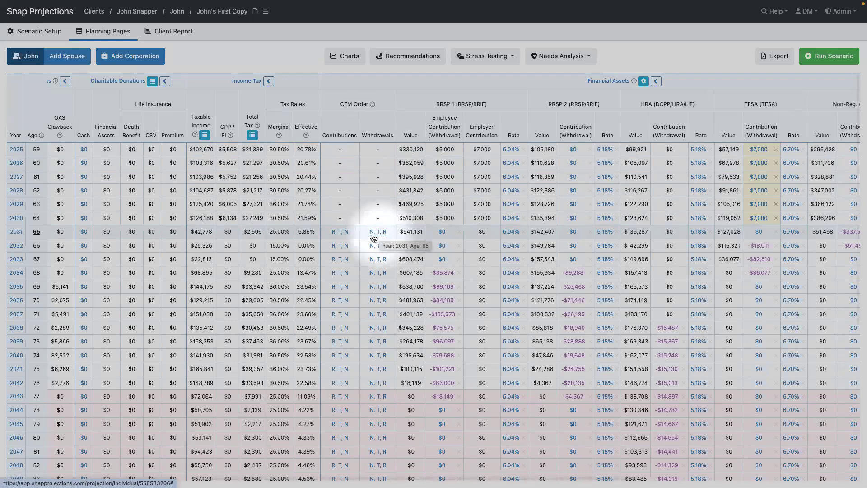
{"action": "scroll", "coordinate": [580, 230], "scroll_direction": "right", "scroll_amount": 5}
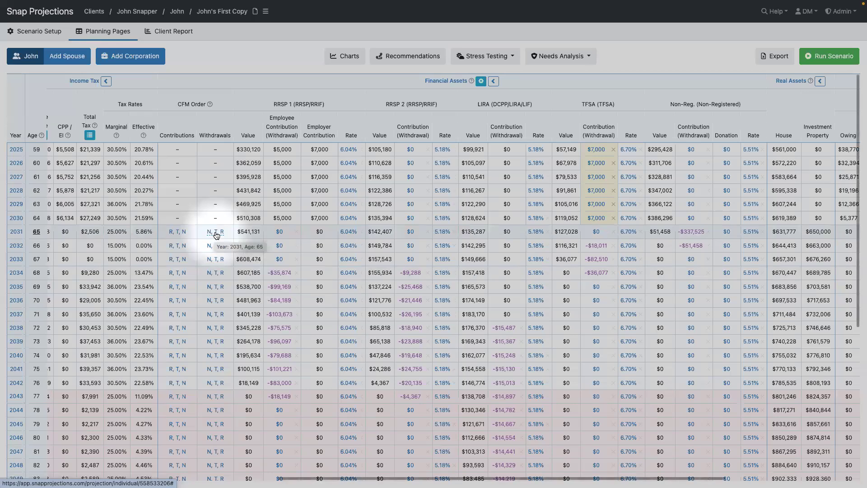
{"action": "left_click", "coordinate": [216, 233]}
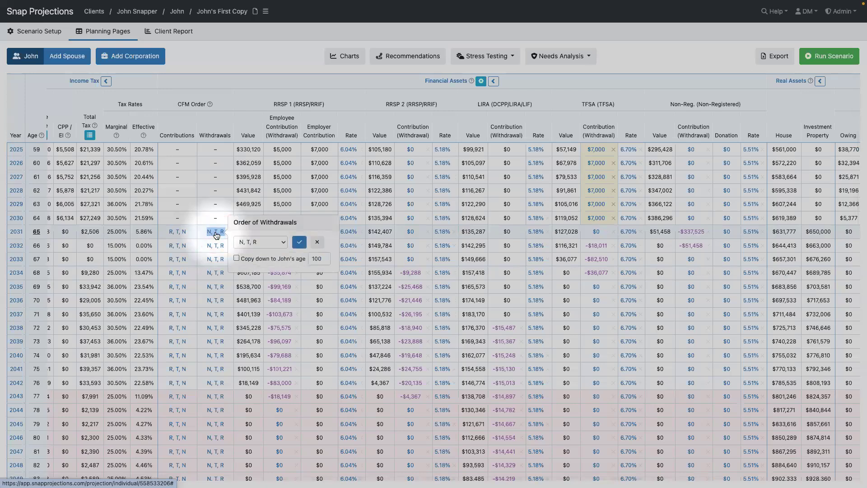
{"action": "left_click", "coordinate": [269, 242]}
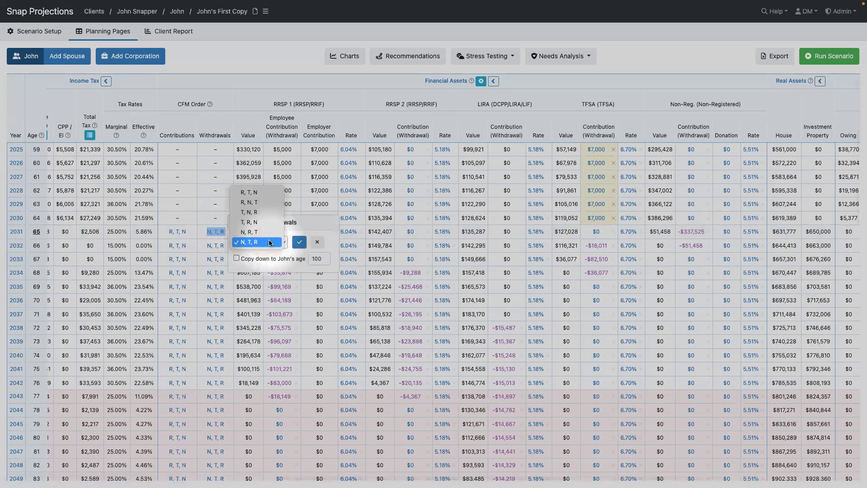
{"action": "left_click", "coordinate": [262, 203]}
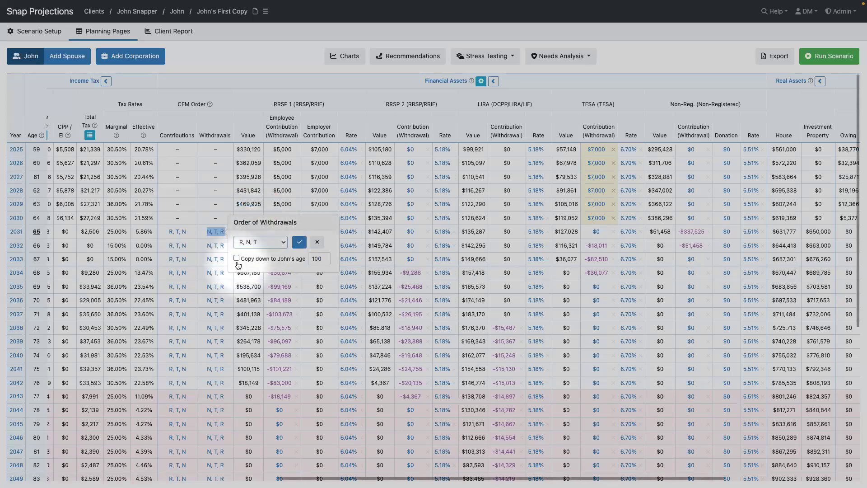
{"action": "left_click", "coordinate": [236, 259]}
{"action": "left_click", "coordinate": [299, 242]}
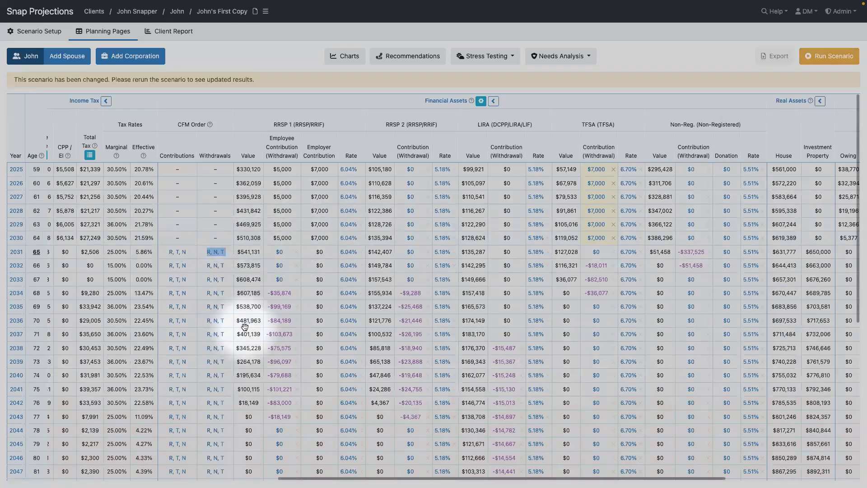
{"action": "left_click", "coordinate": [827, 56]}
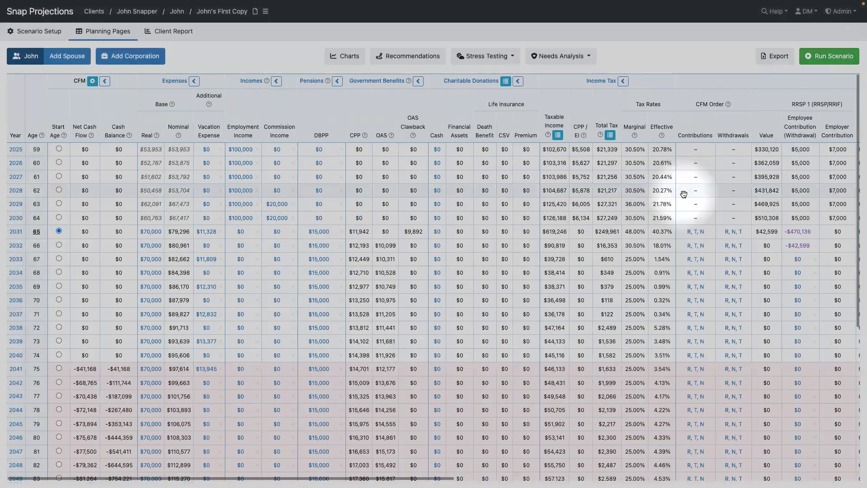
Check the RRSP, TFSA and Non-Registered withdrawals from age 65 and the CFM method in the Financial Assets settings
{"action": "scroll", "coordinate": [683, 194], "scroll_direction": "right", "scroll_amount": 10}
{"action": "scroll", "coordinate": [683, 194], "scroll_direction": "right", "scroll_amount": 7}
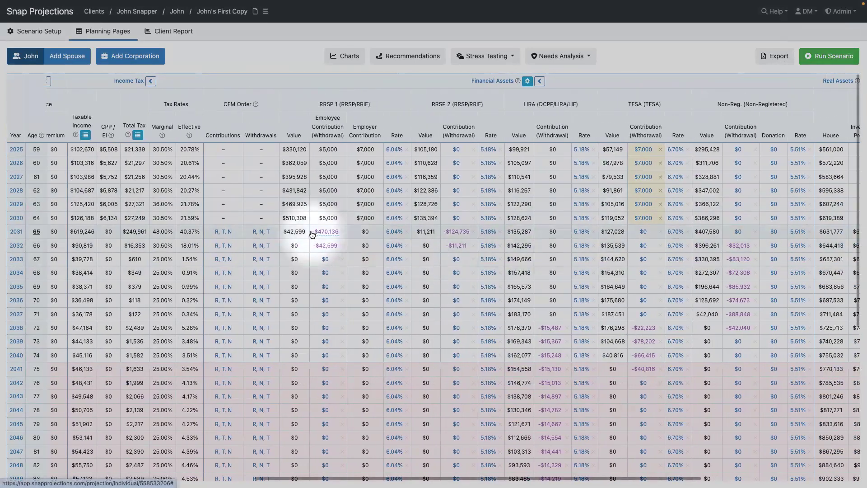
{"action": "mouse_move", "coordinate": [451, 236]}
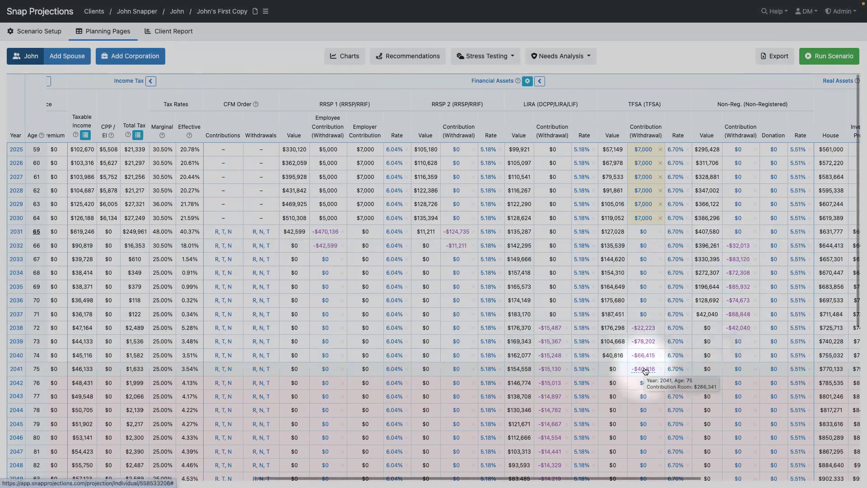
{"action": "scroll", "coordinate": [300, 267], "scroll_direction": "left", "scroll_amount": 1}
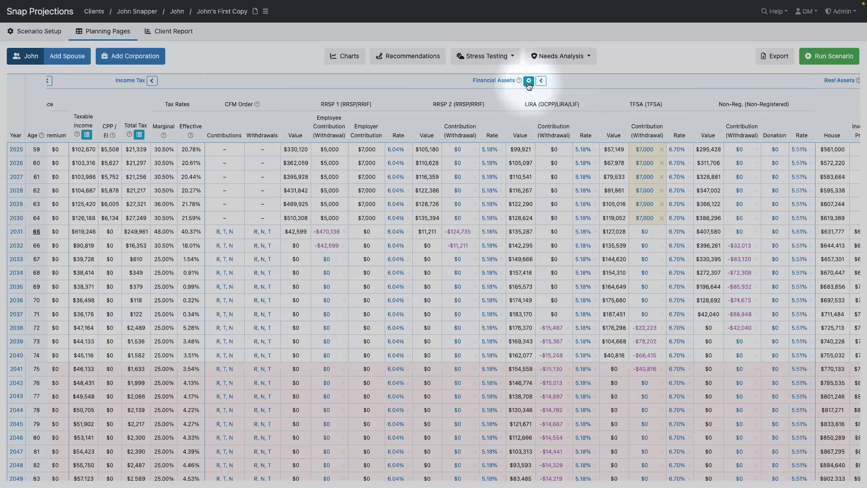
{"action": "left_click", "coordinate": [528, 83]}
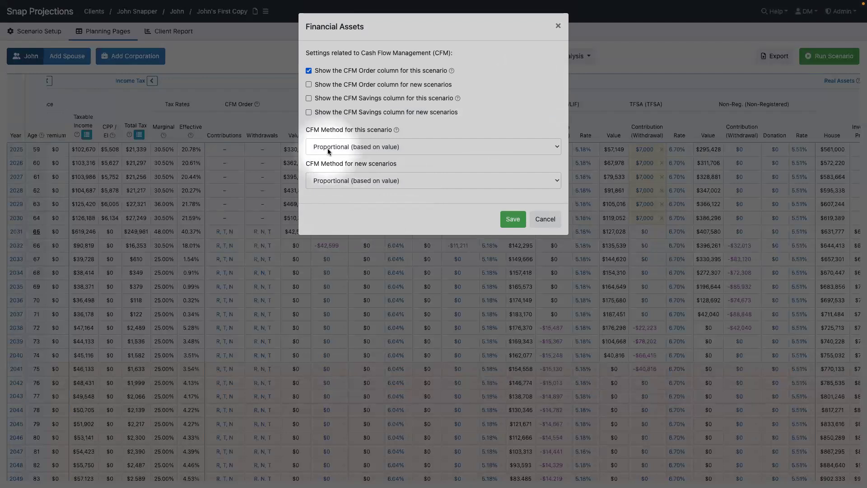
{"action": "left_click", "coordinate": [556, 224]}
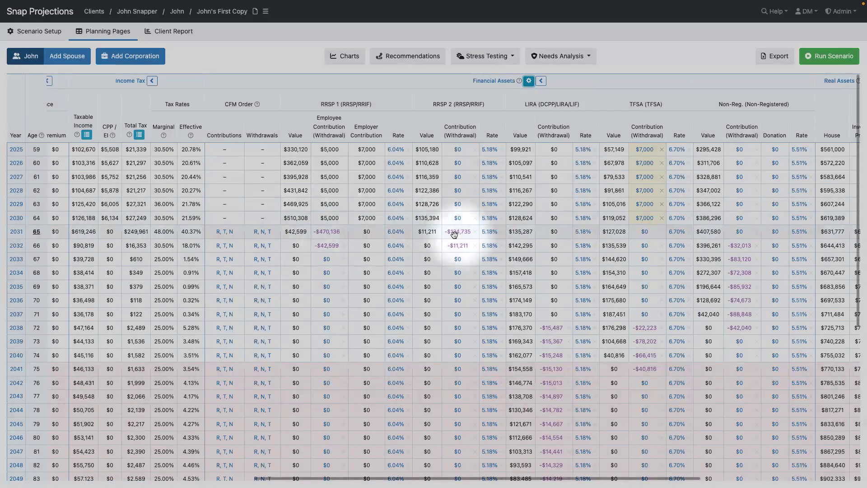
Set this scenario's CFM method to Sequential (based on order), save, and check the RRSP 1 and RRSP 2 withdrawals at age 65
{"action": "left_click", "coordinate": [528, 81]}
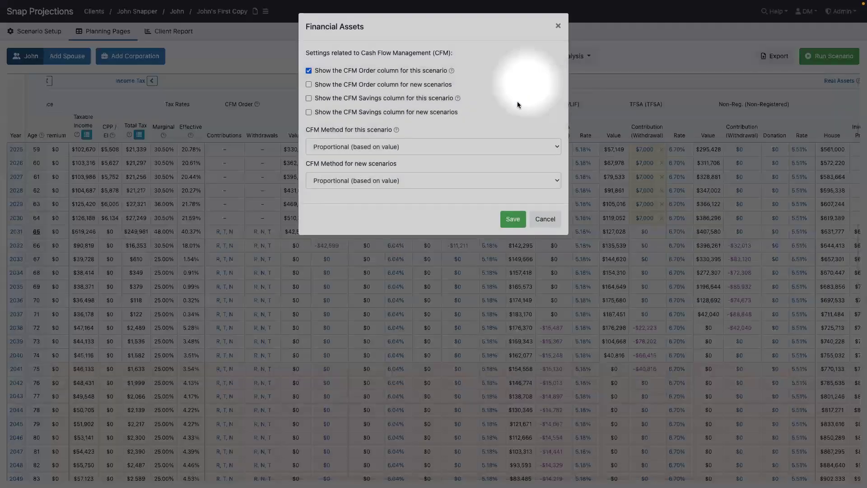
{"action": "left_click", "coordinate": [400, 148]}
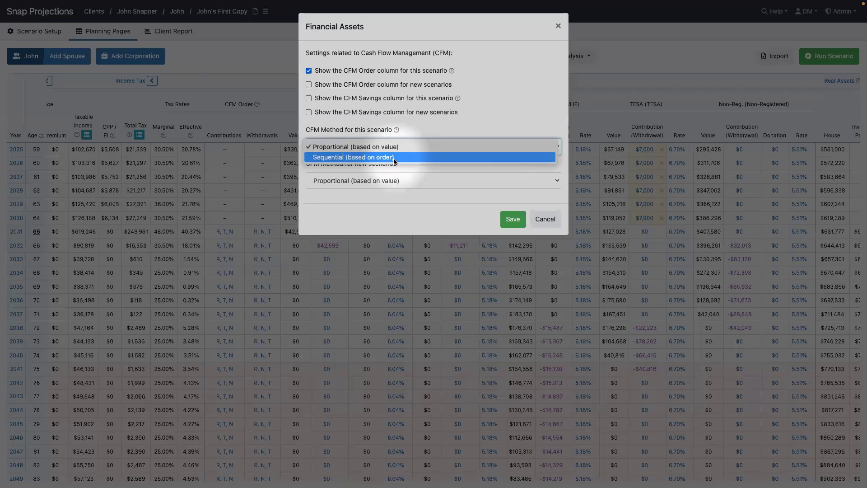
{"action": "left_click", "coordinate": [395, 156]}
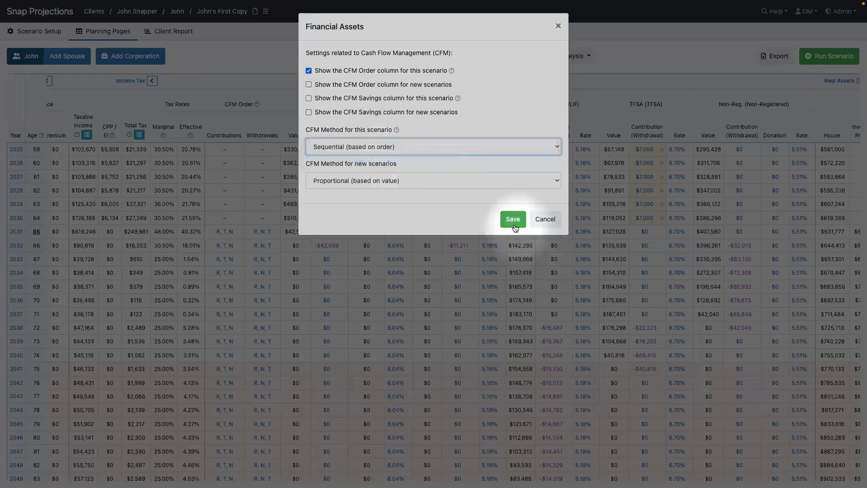
{"action": "left_click", "coordinate": [513, 224]}
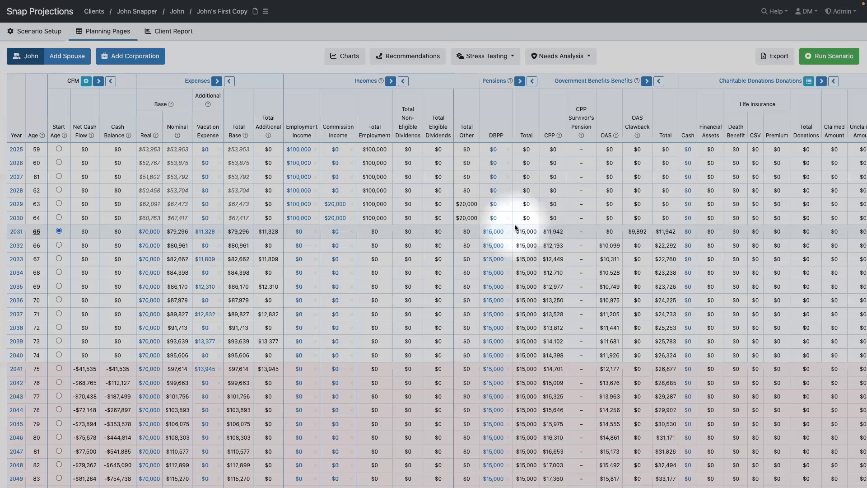
{"action": "scroll", "coordinate": [513, 225], "scroll_direction": "right", "scroll_amount": 10}
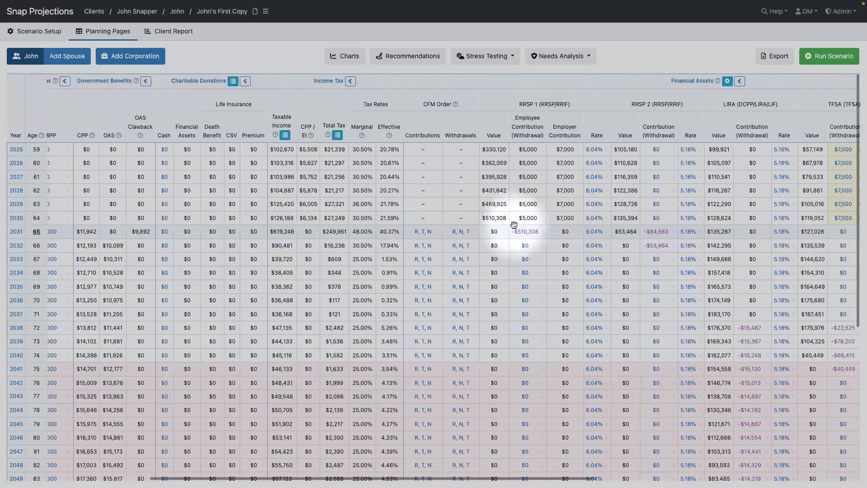
{"action": "scroll", "coordinate": [635, 237], "scroll_direction": "right", "scroll_amount": 2}
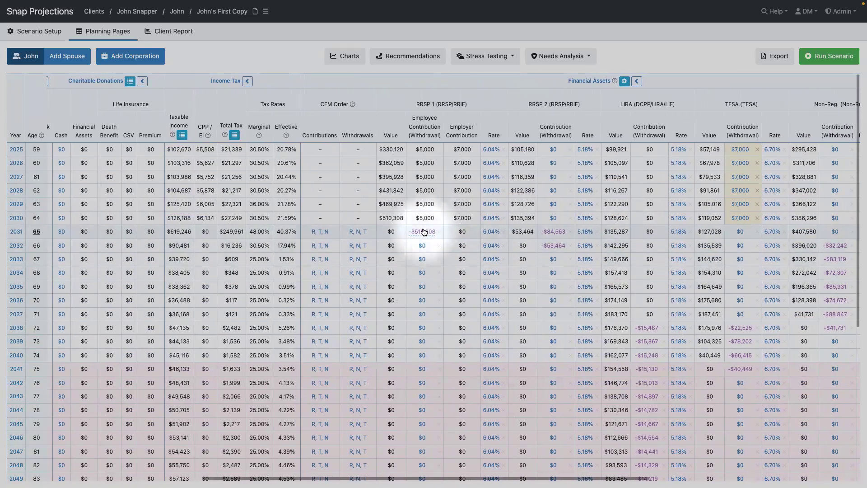
{"action": "scroll", "coordinate": [582, 244], "scroll_direction": "left", "scroll_amount": 1}
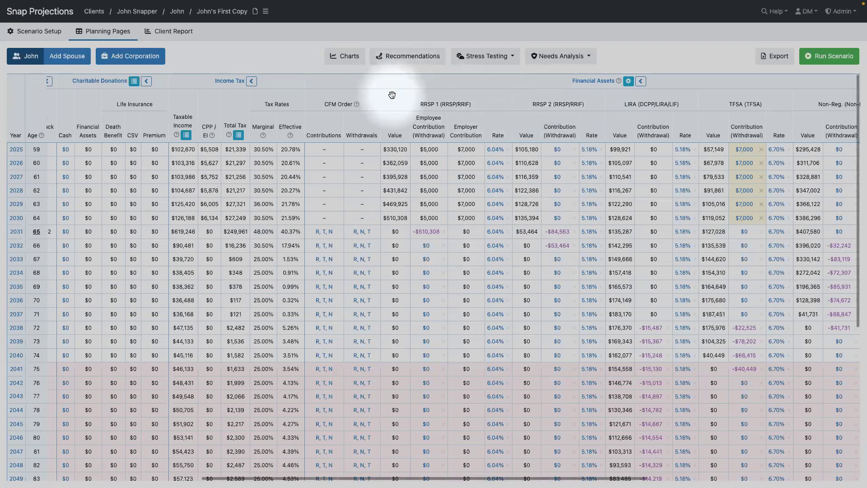
Return this scenario's CFM method to Proportional (based on value) in the Financial Assets settings and save
{"action": "left_click", "coordinate": [628, 80]}
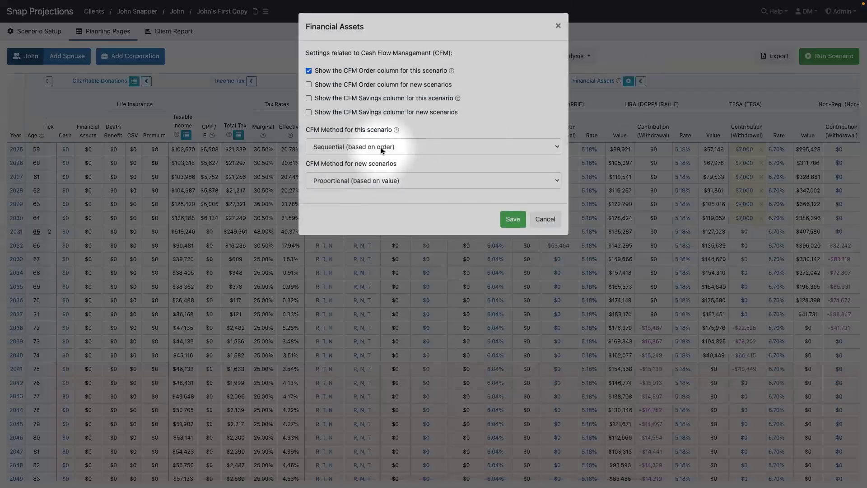
{"action": "left_click", "coordinate": [381, 147]}
{"action": "left_click", "coordinate": [379, 138]}
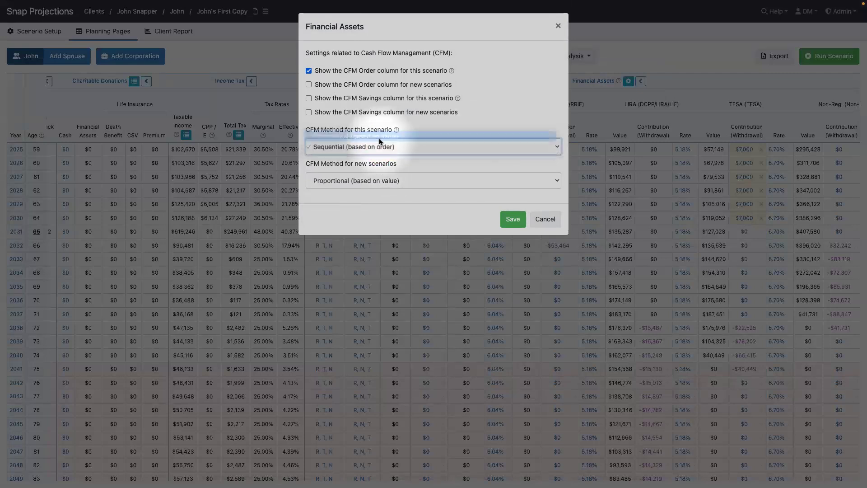
{"action": "left_click", "coordinate": [511, 219]}
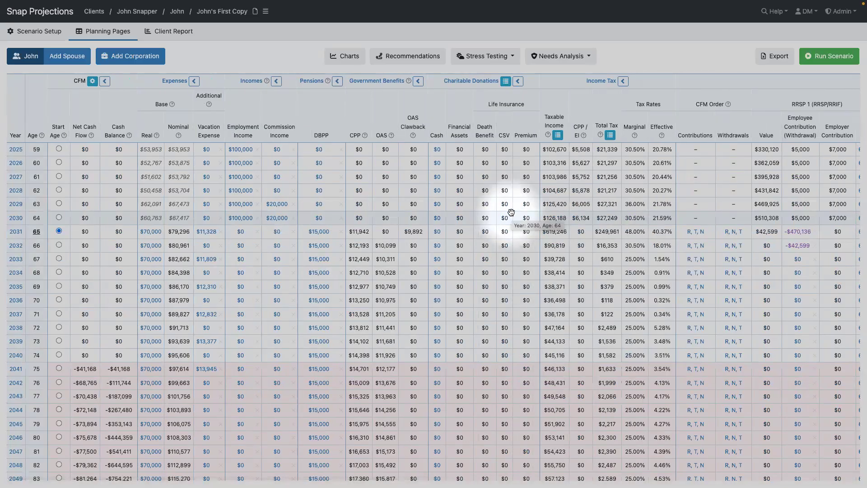
Examine the planning table's cash flow shortfall years, account values and withdrawals, and base expenses at age 65
{"action": "scroll", "coordinate": [511, 212], "scroll_direction": "right", "scroll_amount": 6}
{"action": "scroll", "coordinate": [512, 212], "scroll_direction": "left", "scroll_amount": 6}
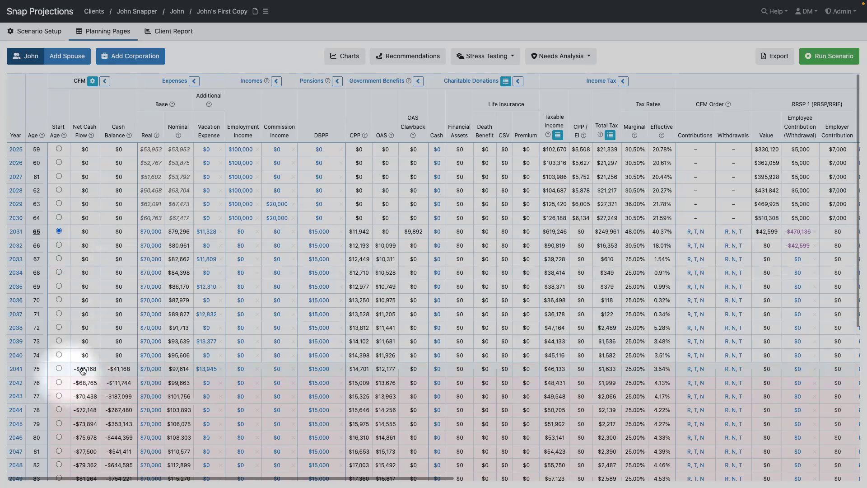
{"action": "scroll", "coordinate": [91, 365], "scroll_direction": "down", "scroll_amount": 4}
{"action": "scroll", "coordinate": [102, 357], "scroll_direction": "up", "scroll_amount": 2}
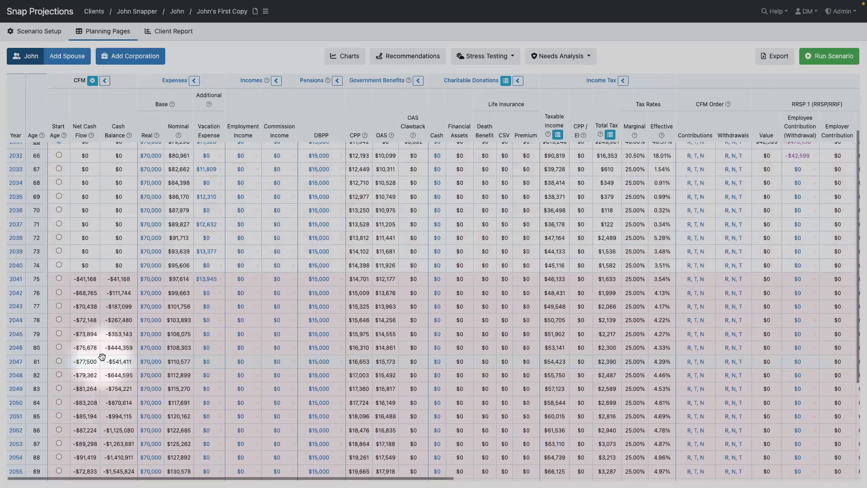
{"action": "scroll", "coordinate": [513, 314], "scroll_direction": "right", "scroll_amount": 3}
{"action": "scroll", "coordinate": [514, 314], "scroll_direction": "right", "scroll_amount": 4}
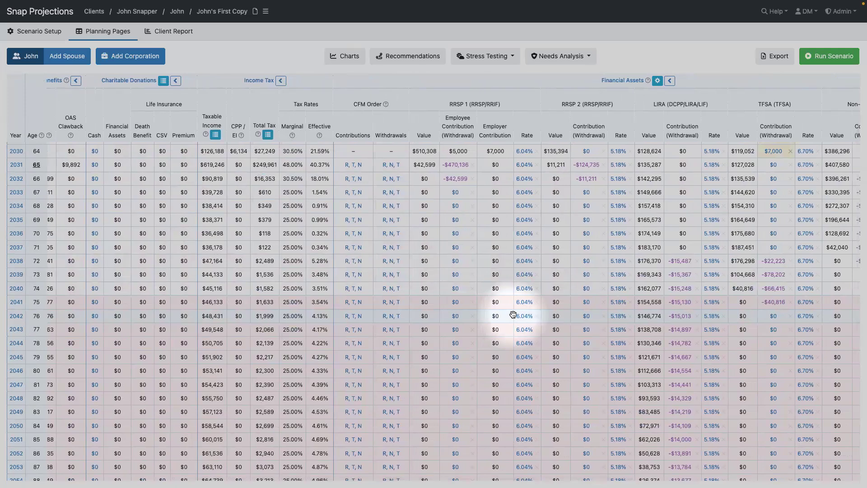
{"action": "scroll", "coordinate": [513, 314], "scroll_direction": "right", "scroll_amount": 3}
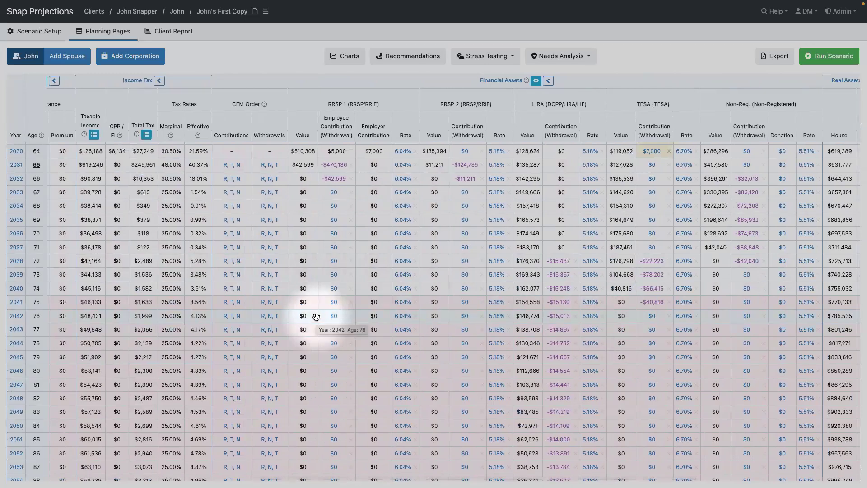
{"action": "scroll", "coordinate": [317, 314], "scroll_direction": "up", "scroll_amount": 1}
{"action": "scroll", "coordinate": [317, 314], "scroll_direction": "up", "scroll_amount": 2}
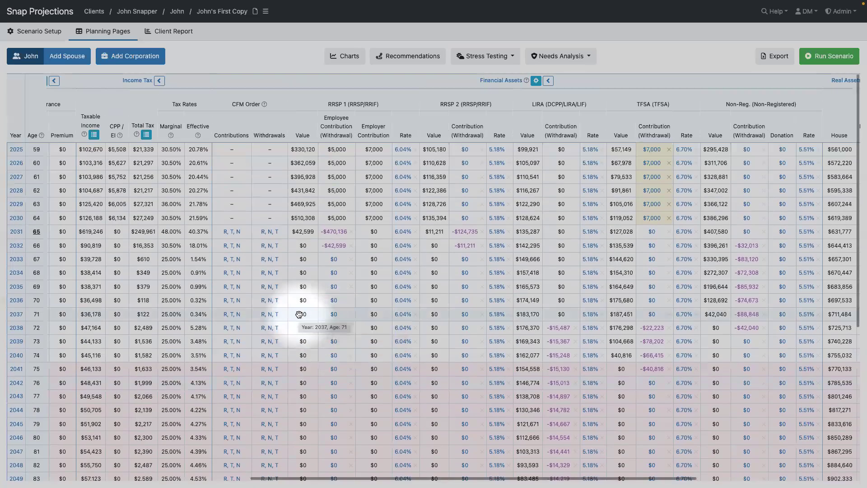
{"action": "scroll", "coordinate": [297, 315], "scroll_direction": "left", "scroll_amount": 10}
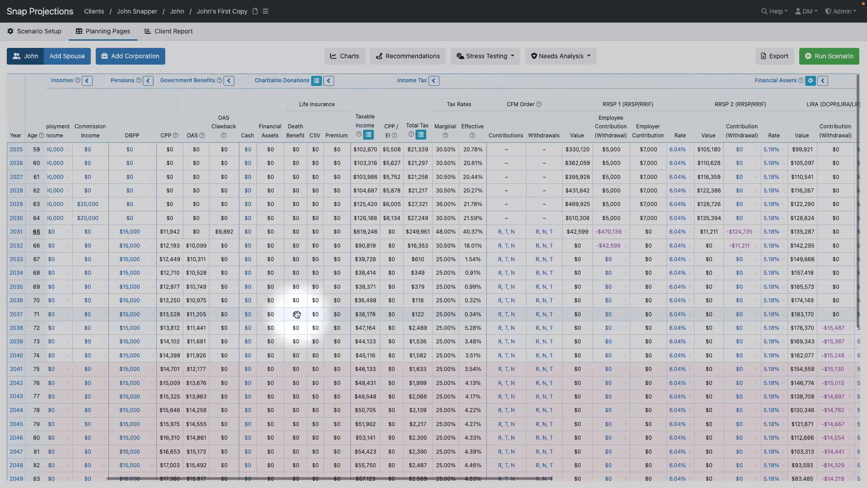
{"action": "scroll", "coordinate": [297, 314], "scroll_direction": "left", "scroll_amount": 1}
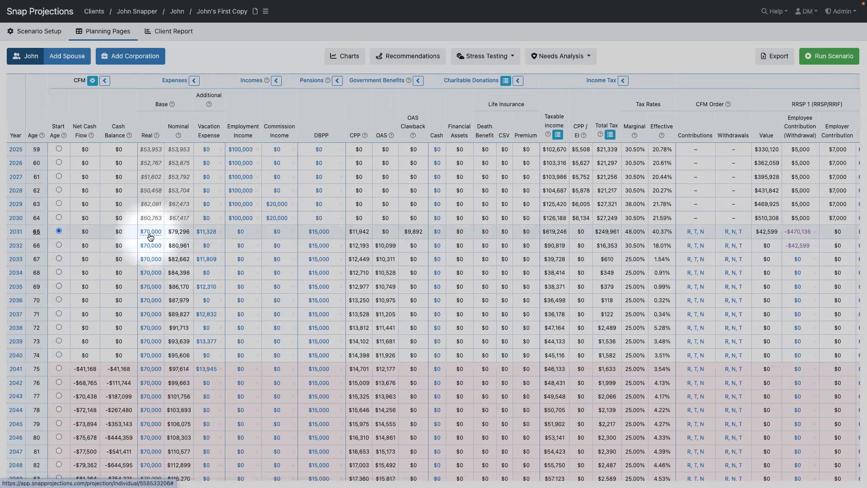
Set the annual base expenses to $55,000 in the scenario setup, save, and review the updated cash flow on the planning pages through age 100
{"action": "left_click", "coordinate": [38, 31]}
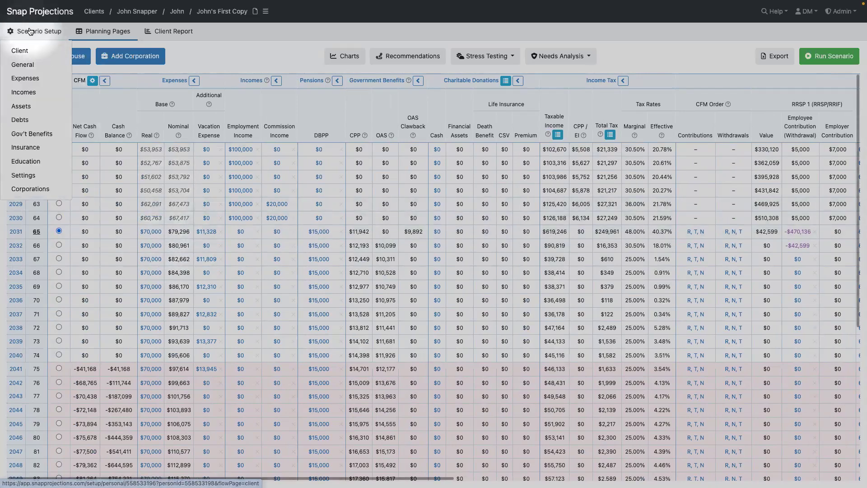
{"action": "left_click", "coordinate": [25, 78]}
{"action": "left_click", "coordinate": [354, 193]}
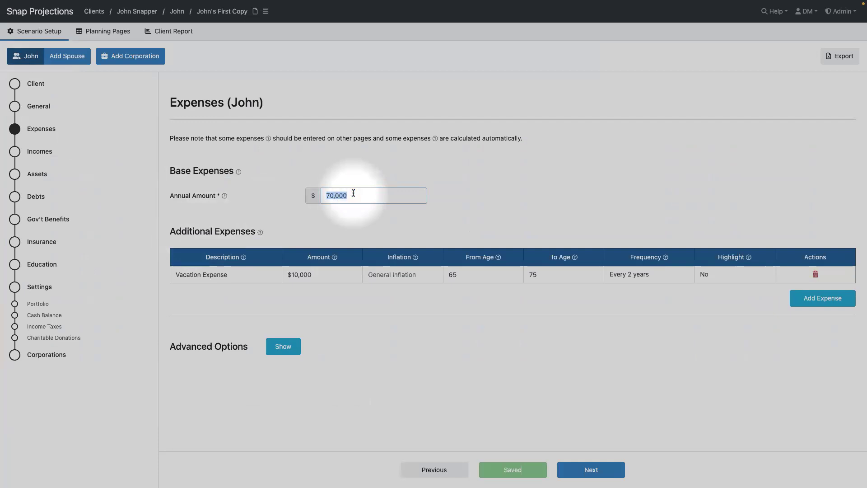
{"action": "type", "text": "5"}
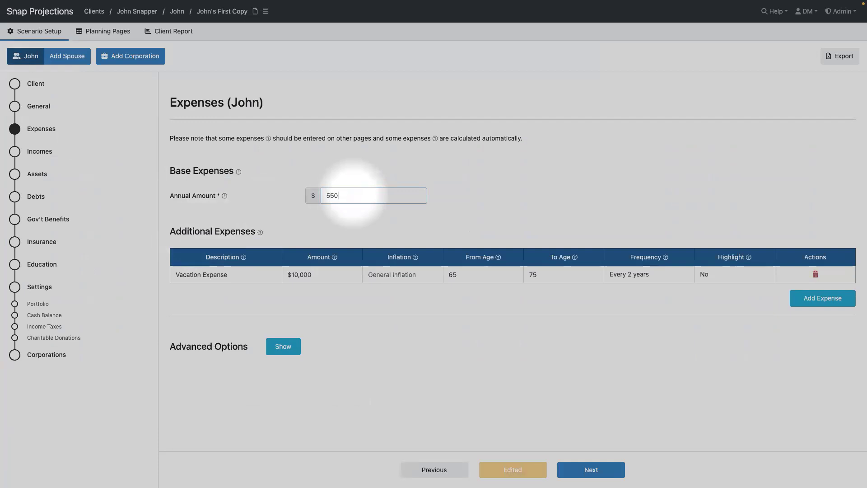
{"action": "type", "text": "5,000"}
{"action": "left_click", "coordinate": [460, 189]}
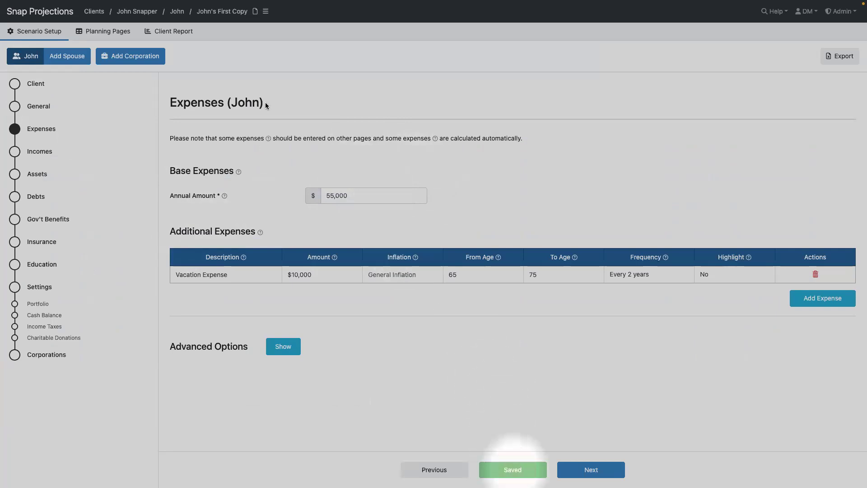
{"action": "left_click", "coordinate": [102, 32]}
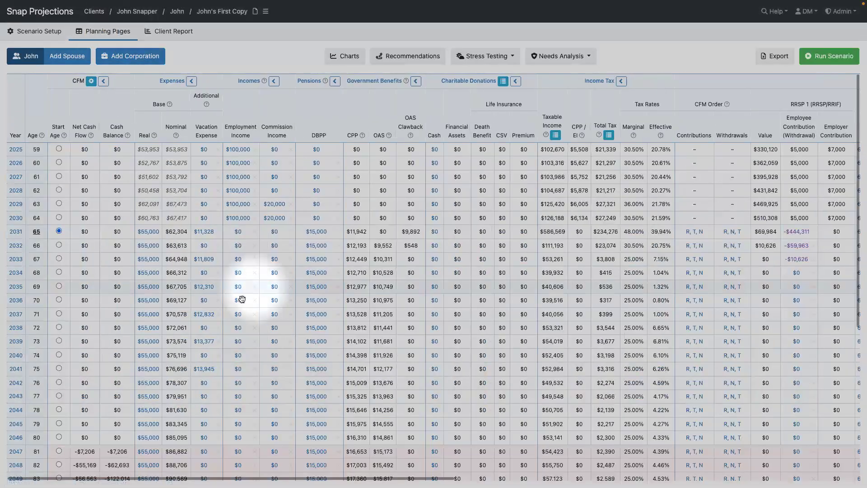
{"action": "scroll", "coordinate": [223, 307], "scroll_direction": "down", "scroll_amount": 5}
{"action": "scroll", "coordinate": [223, 309], "scroll_direction": "down", "scroll_amount": 1}
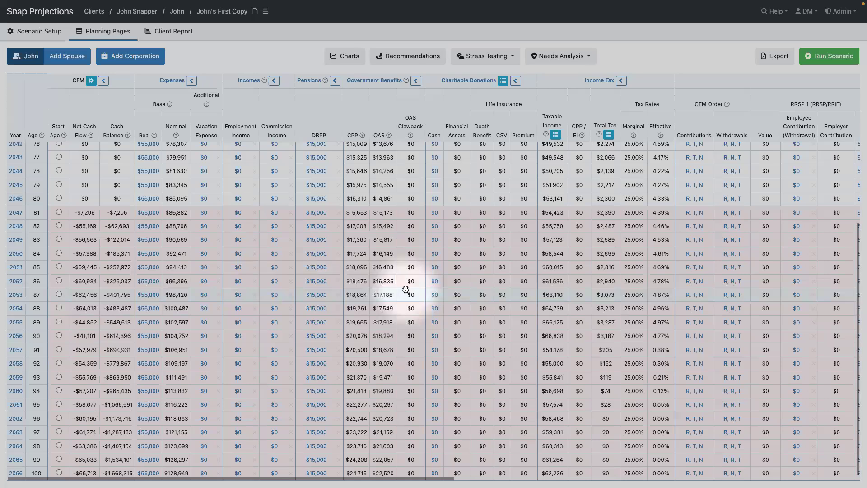
{"action": "scroll", "coordinate": [405, 289], "scroll_direction": "up", "scroll_amount": 5}
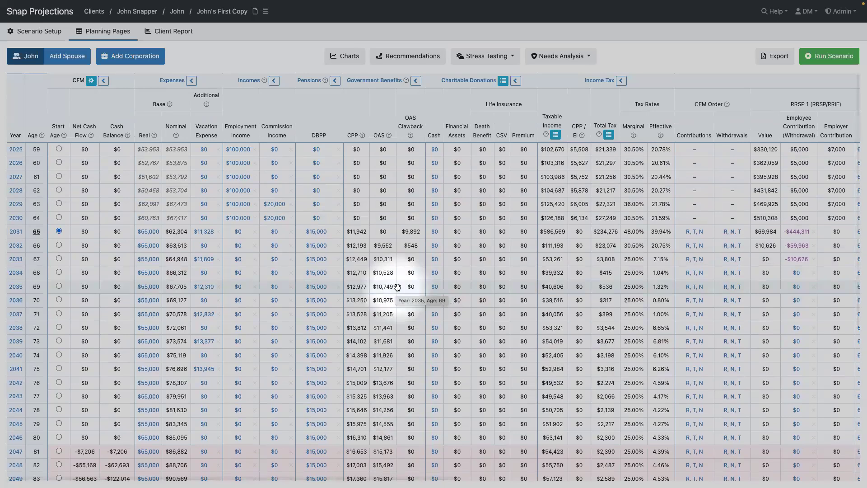
Calculate the Sustainable Spending recommendation from age 65, apply it to a copy of the scenario, and check its base expenses through age 100
{"action": "left_click", "coordinate": [401, 58]}
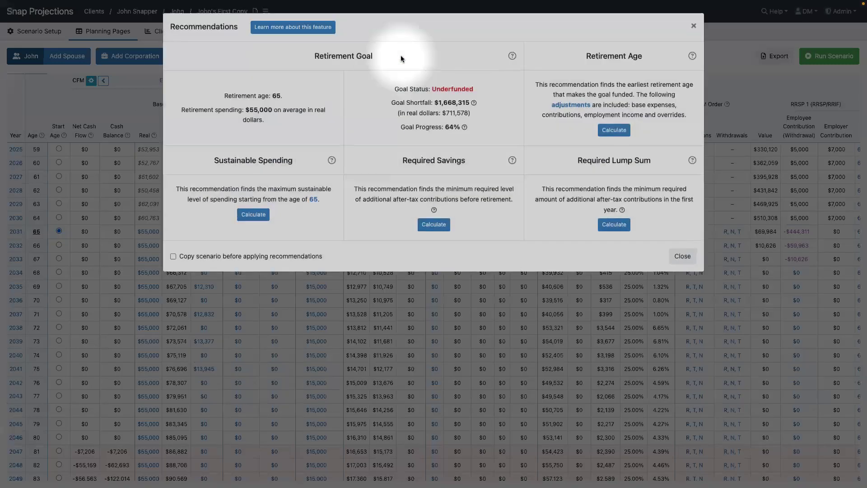
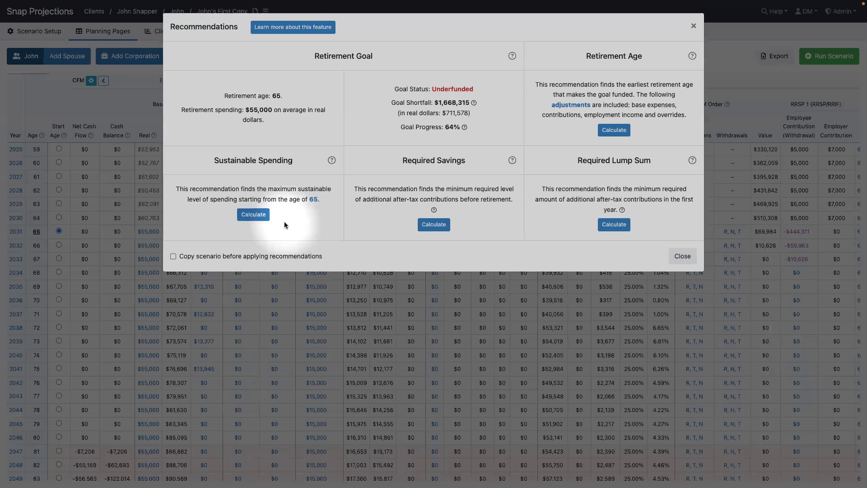
{"action": "left_click", "coordinate": [174, 257]}
{"action": "left_click", "coordinate": [253, 215]}
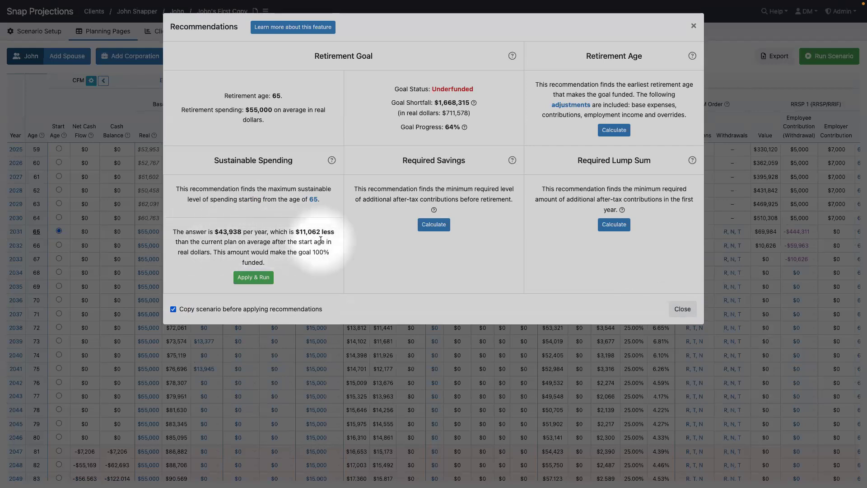
{"action": "left_click", "coordinate": [254, 278]}
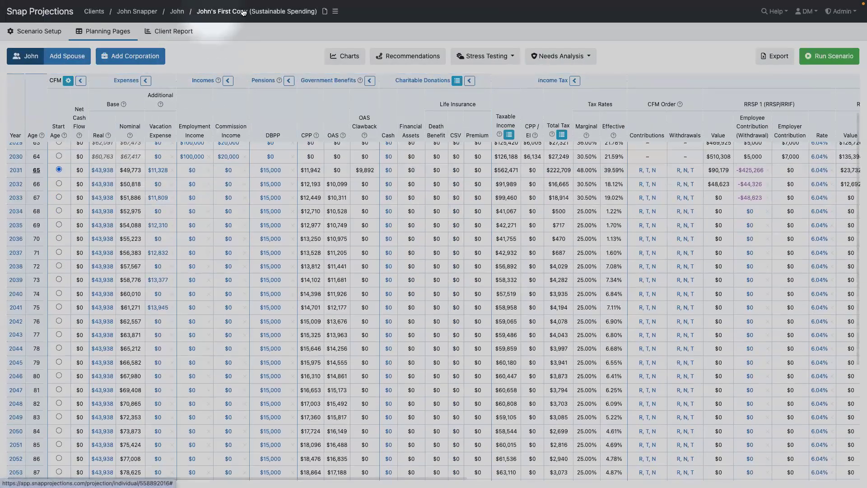
{"action": "mouse_move", "coordinate": [285, 16]}
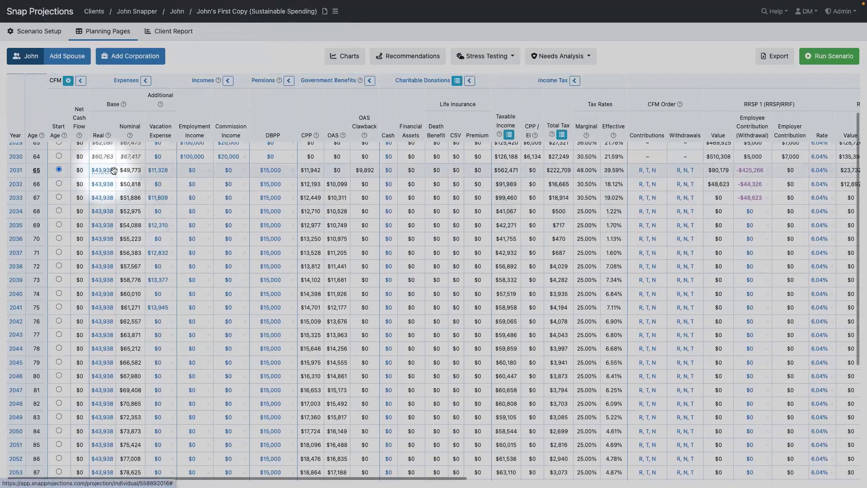
{"action": "scroll", "coordinate": [135, 182], "scroll_direction": "down", "scroll_amount": 4}
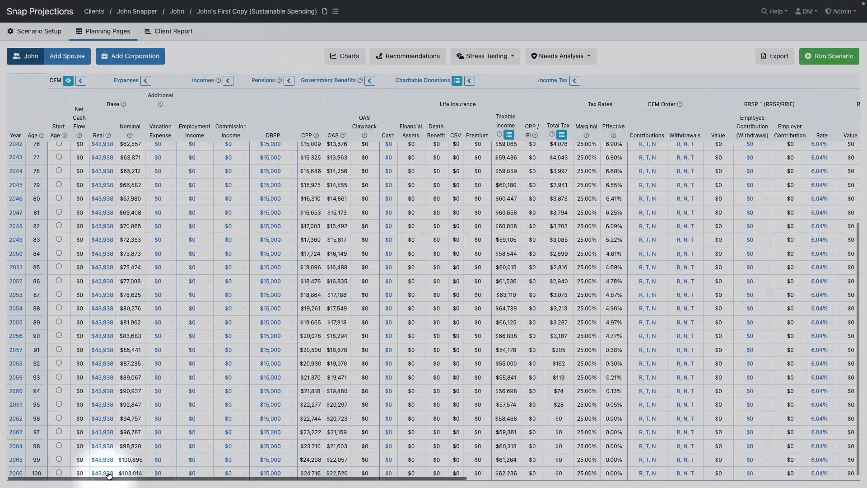
Examine the financial asset values and withdrawals, real assets, debts and estate balances in the planning table through age 100
{"action": "scroll", "coordinate": [546, 438], "scroll_direction": "right", "scroll_amount": 5}
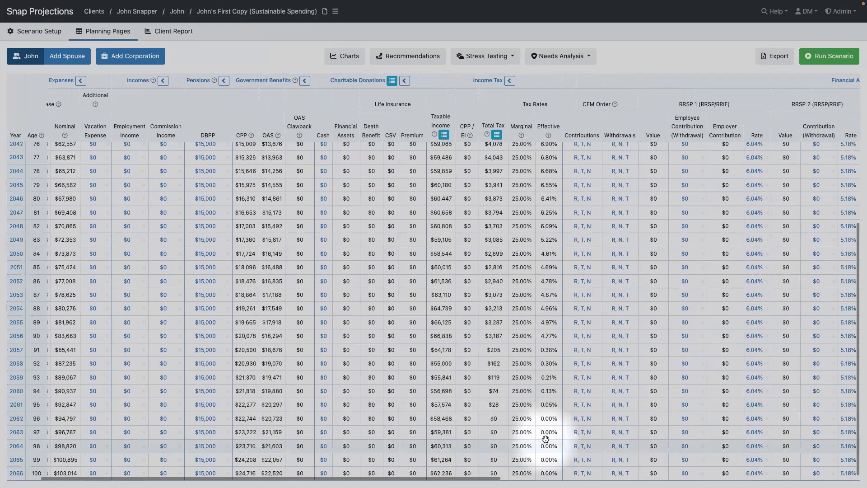
{"action": "scroll", "coordinate": [625, 469], "scroll_direction": "right", "scroll_amount": 5}
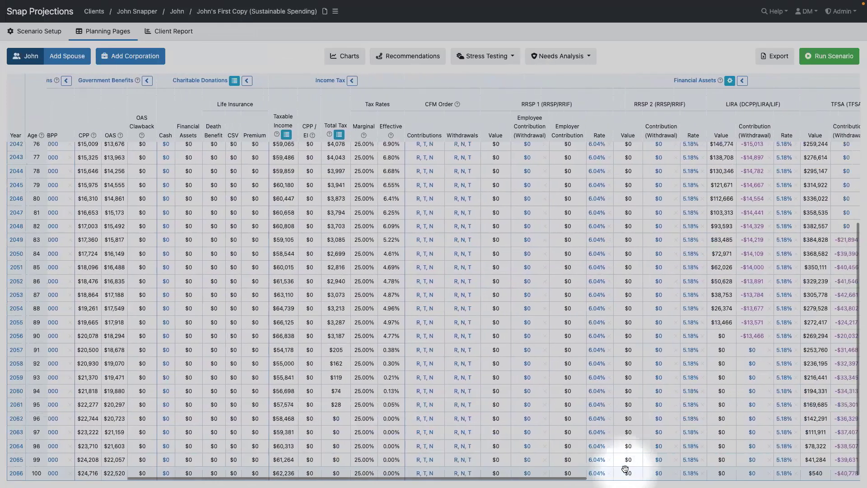
{"action": "scroll", "coordinate": [624, 469], "scroll_direction": "right", "scroll_amount": 3}
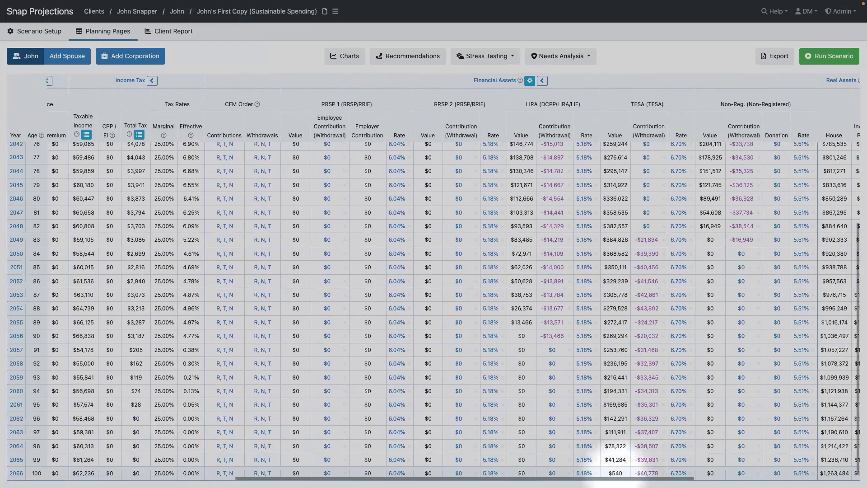
{"action": "scroll", "coordinate": [632, 472], "scroll_direction": "right", "scroll_amount": 3}
{"action": "scroll", "coordinate": [637, 473], "scroll_direction": "right", "scroll_amount": 7}
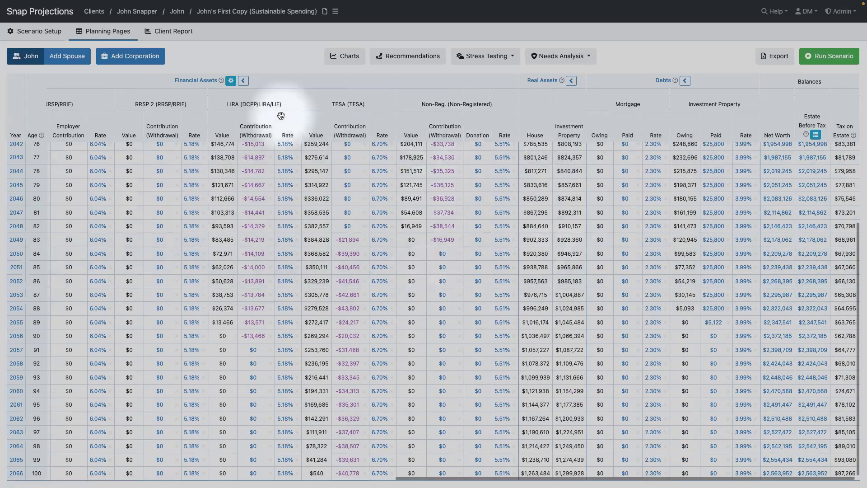
{"action": "scroll", "coordinate": [280, 115], "scroll_direction": "left", "scroll_amount": 15}
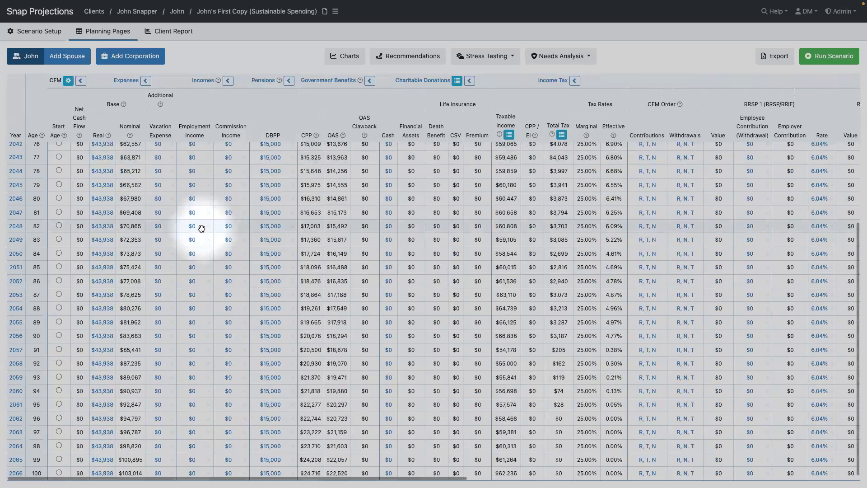
Set the real base expenses to $65,000 at age 65 and copy the amount down to age 70
{"action": "scroll", "coordinate": [201, 228], "scroll_direction": "up", "scroll_amount": 5}
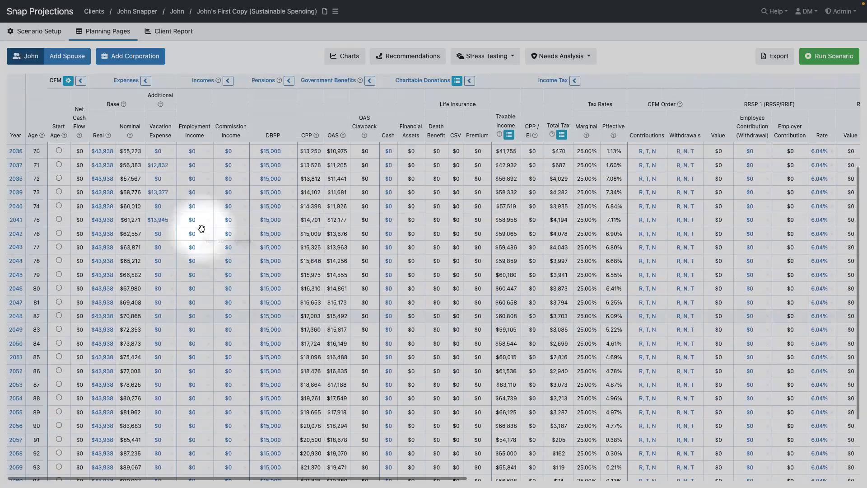
{"action": "scroll", "coordinate": [201, 228], "scroll_direction": "up", "scroll_amount": 1}
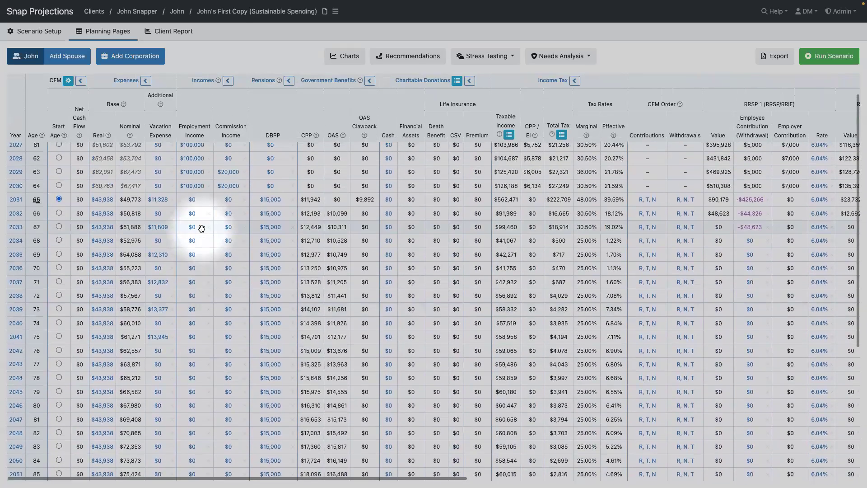
{"action": "left_click", "coordinate": [105, 200]}
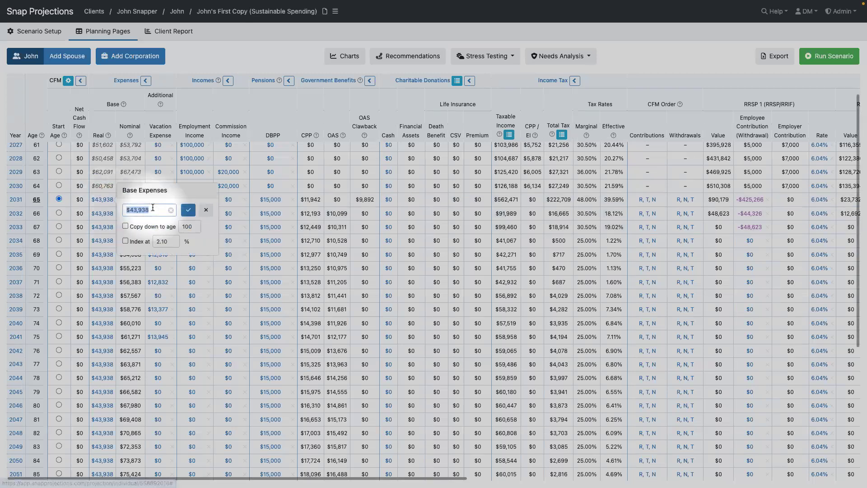
{"action": "type", "text": "65,00"}
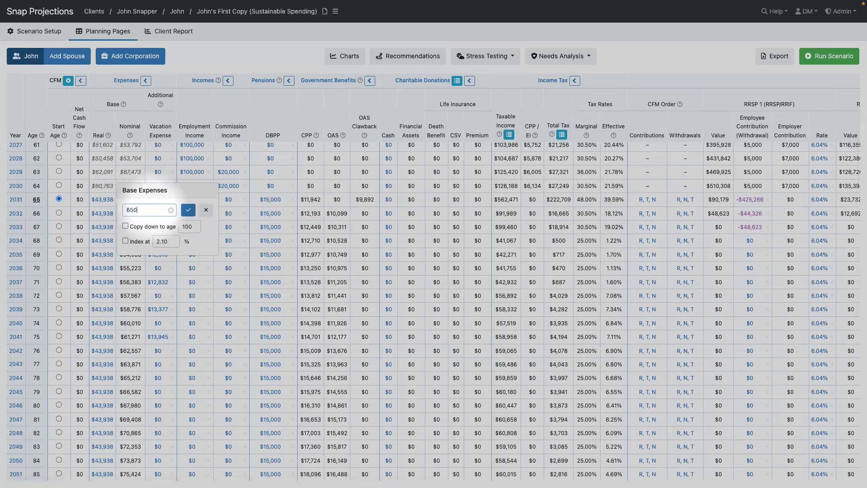
{"action": "type", "text": "00"}
{"action": "left_click", "coordinate": [125, 226]}
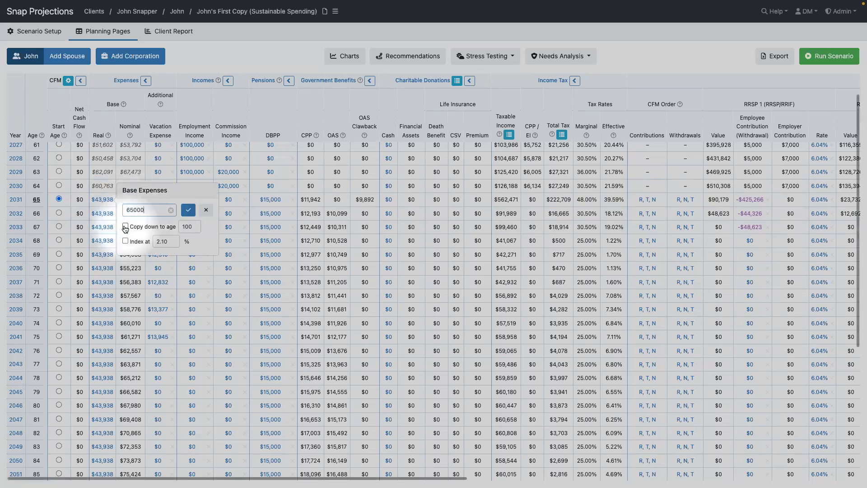
{"action": "left_click", "coordinate": [188, 227]}
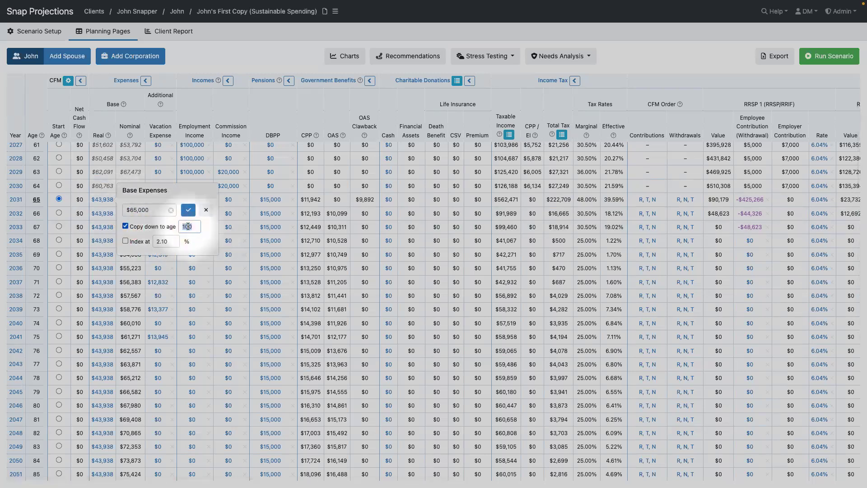
{"action": "type", "text": "5"}
{"action": "left_click", "coordinate": [184, 226]}
{"action": "type", "text": "70"}
{"action": "left_click", "coordinate": [187, 211]}
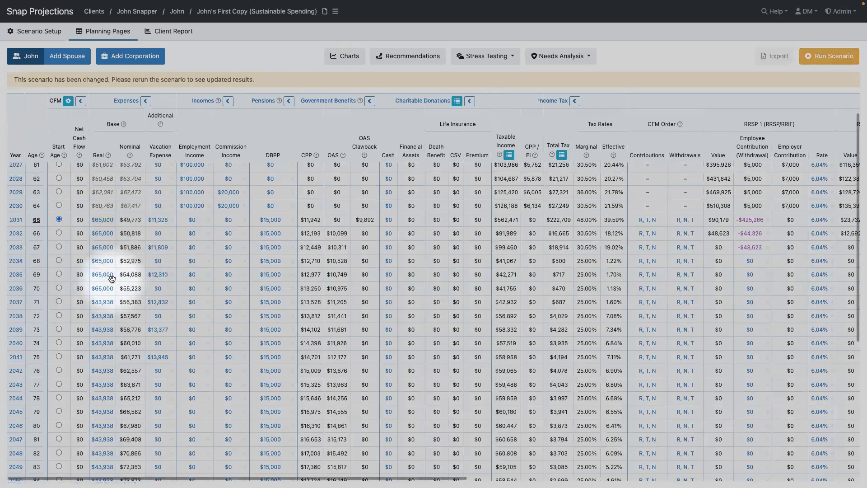
Rerun the scenario and check its net cash flow and cash balance through age 100
{"action": "left_click", "coordinate": [829, 56]}
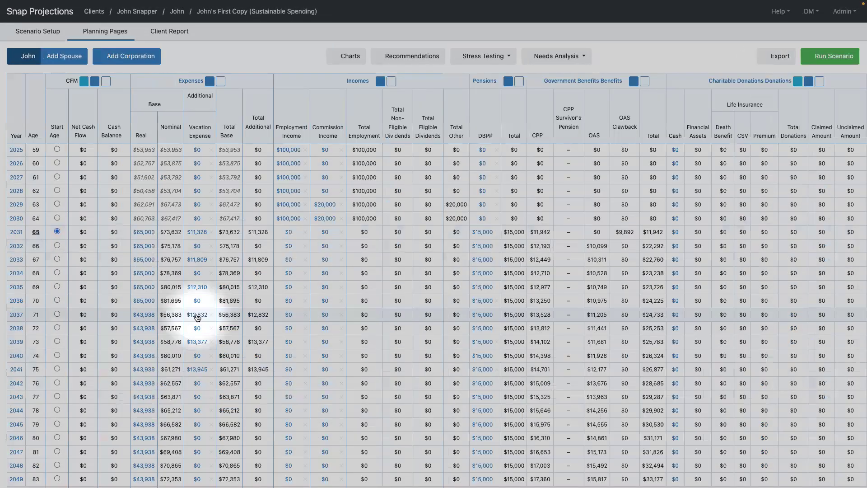
{"action": "scroll", "coordinate": [170, 306], "scroll_direction": "down", "scroll_amount": 5}
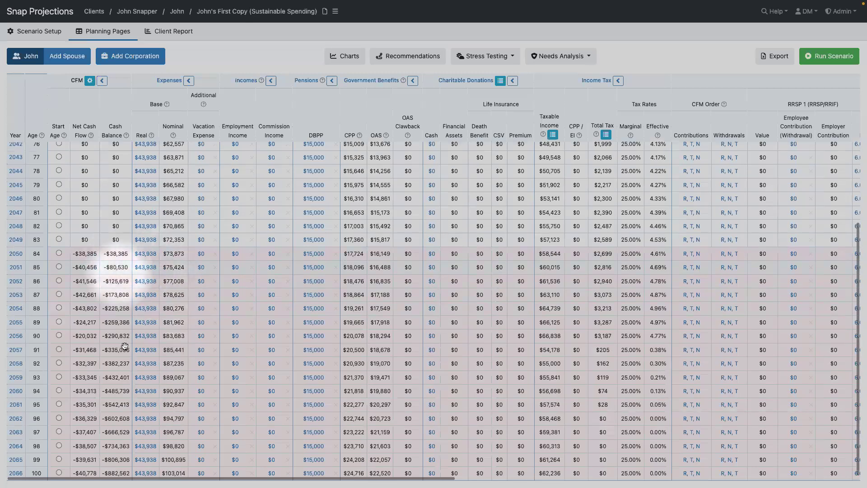
{"action": "scroll", "coordinate": [158, 316], "scroll_direction": "up", "scroll_amount": 5}
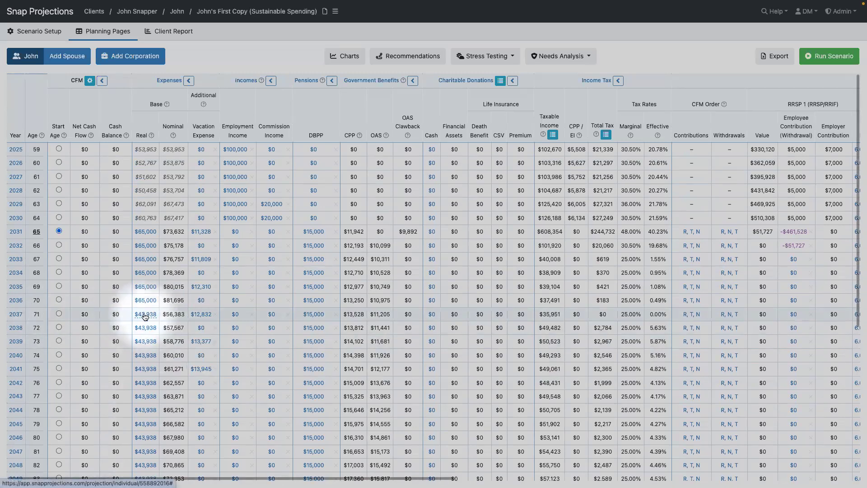
Calculate the Sustainable Spending recommendation starting from age 71, apply it to this scenario without copying, and check the base expenses through age 100
{"action": "left_click", "coordinate": [398, 59]}
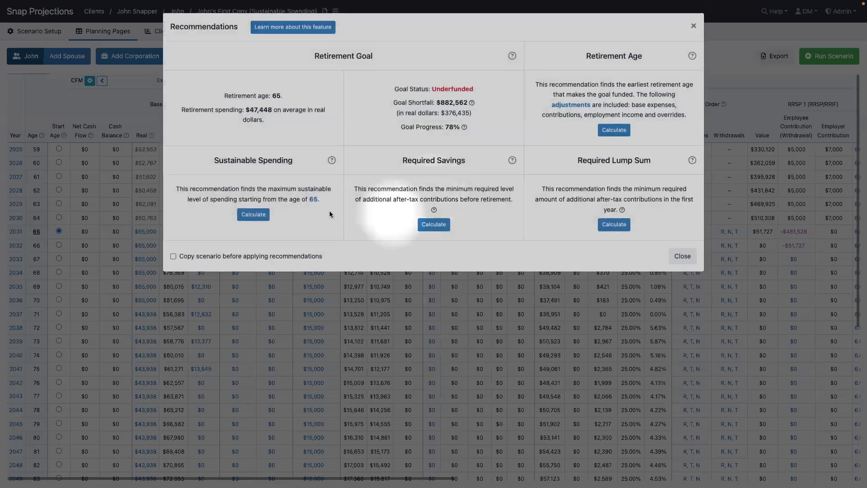
{"action": "left_click", "coordinate": [313, 200]}
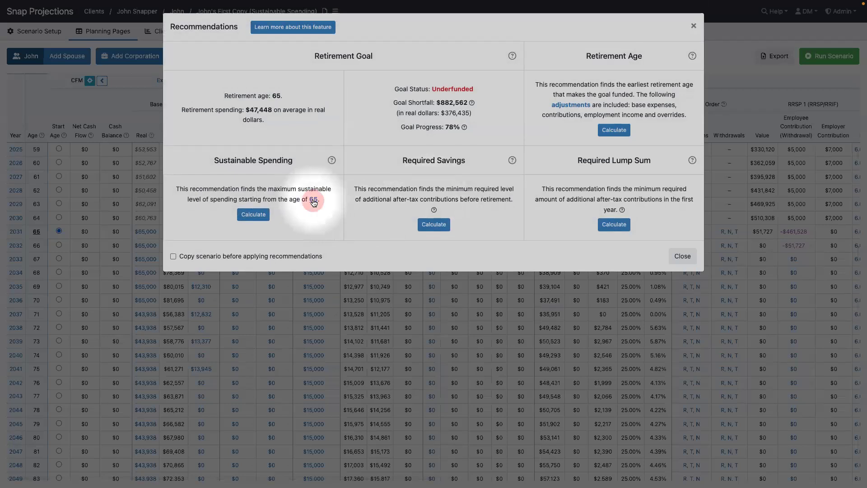
{"action": "type", "text": "71"}
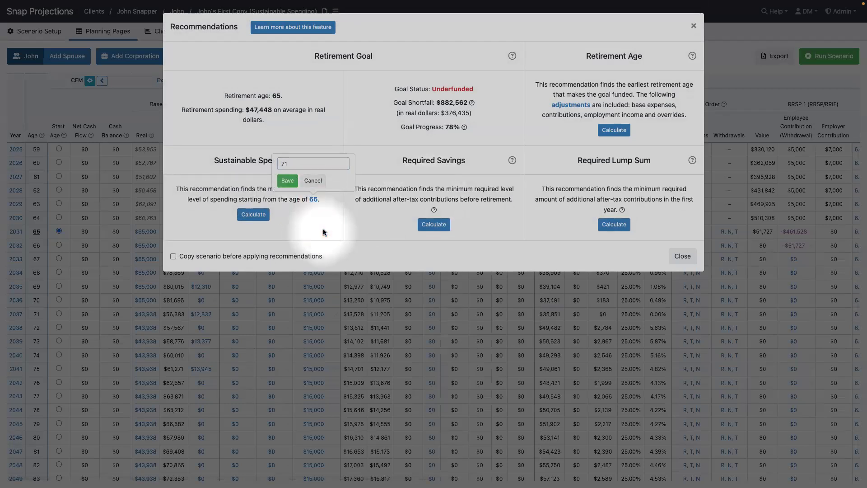
{"action": "left_click", "coordinate": [287, 181]}
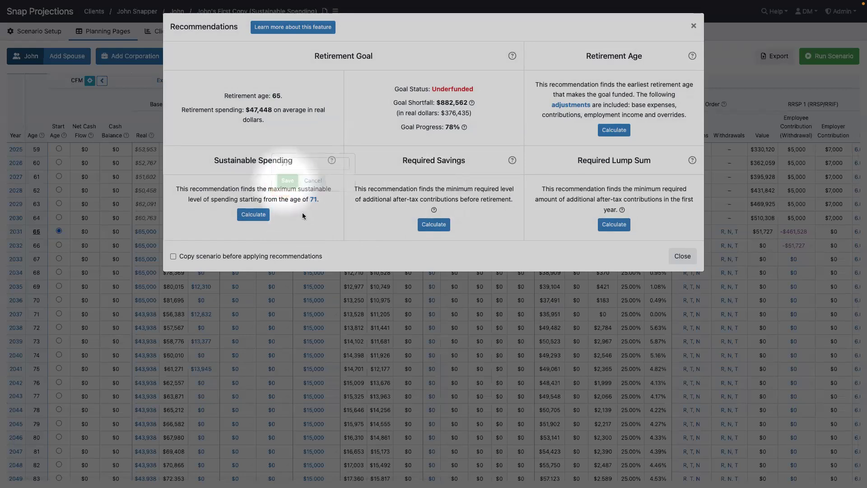
{"action": "left_click", "coordinate": [253, 215]}
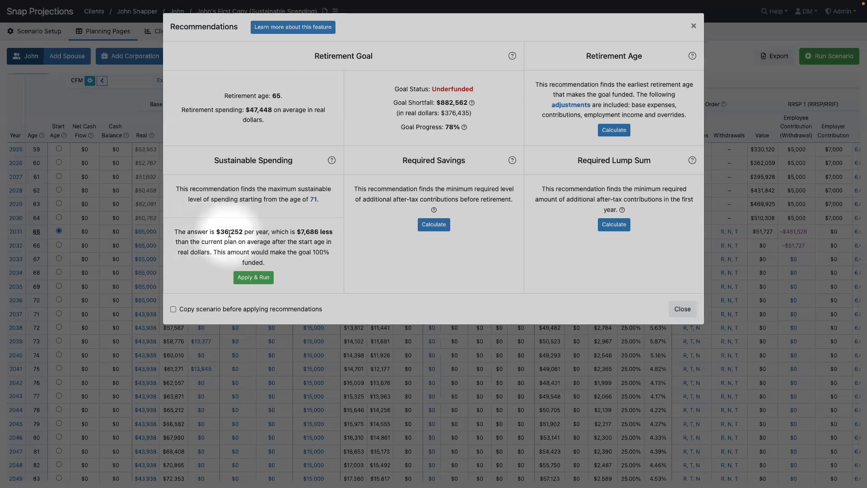
{"action": "left_click", "coordinate": [254, 278]}
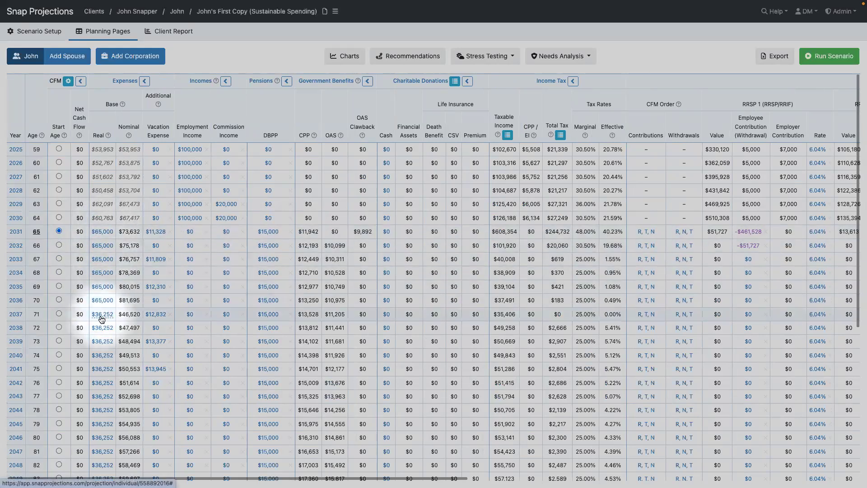
{"action": "scroll", "coordinate": [103, 319], "scroll_direction": "down", "scroll_amount": 5}
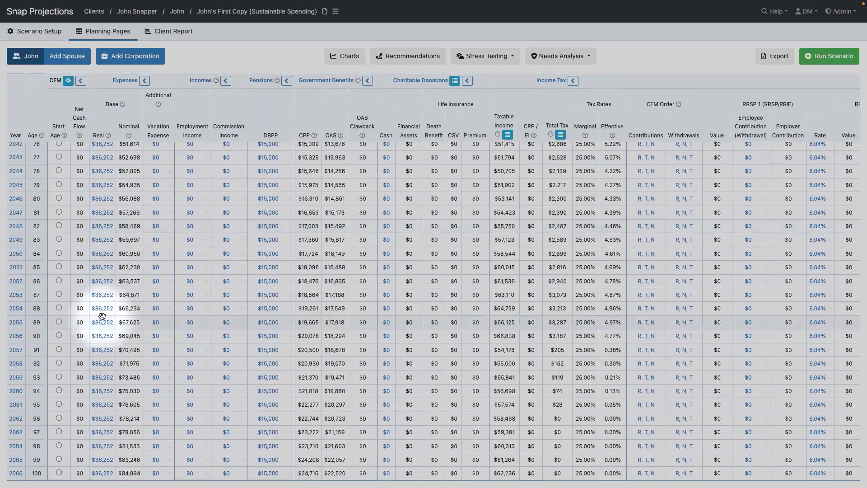
{"action": "scroll", "coordinate": [102, 316], "scroll_direction": "up", "scroll_amount": 5}
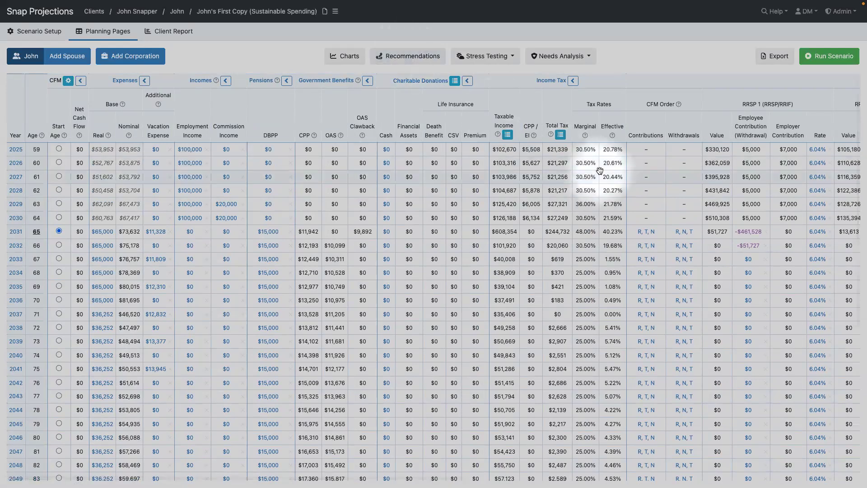
Examine the account withdrawals under Financial Assets, including the minimum and maximum LIRA withdrawal limits at ages 72 and 74
{"action": "scroll", "coordinate": [600, 170], "scroll_direction": "right", "scroll_amount": 5}
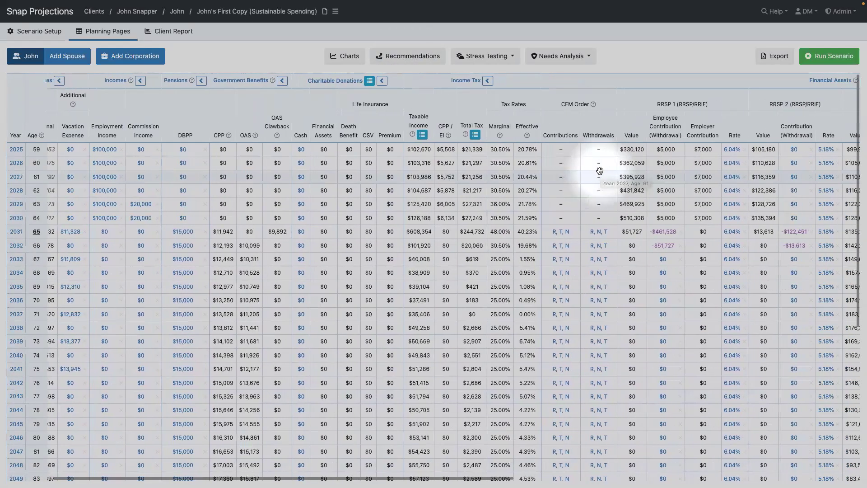
{"action": "scroll", "coordinate": [599, 170], "scroll_direction": "right", "scroll_amount": 3}
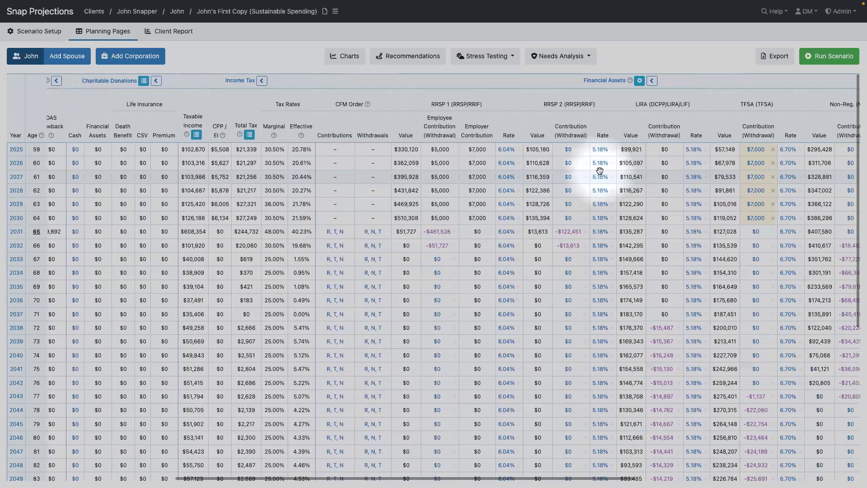
{"action": "scroll", "coordinate": [599, 171], "scroll_direction": "right", "scroll_amount": 2}
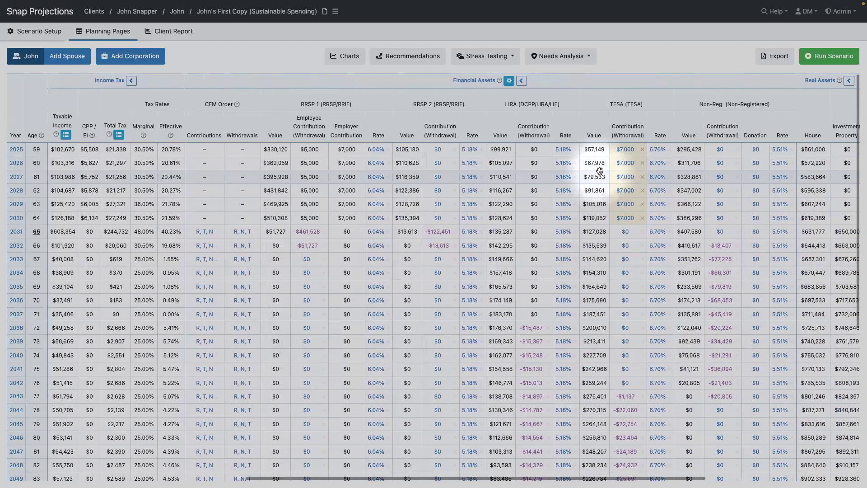
{"action": "scroll", "coordinate": [599, 171], "scroll_direction": "right", "scroll_amount": 1}
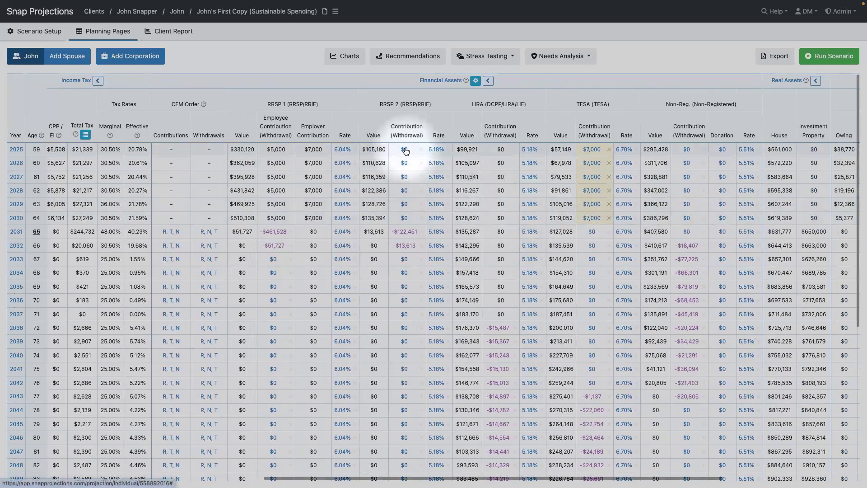
{"action": "mouse_move", "coordinate": [405, 151]}
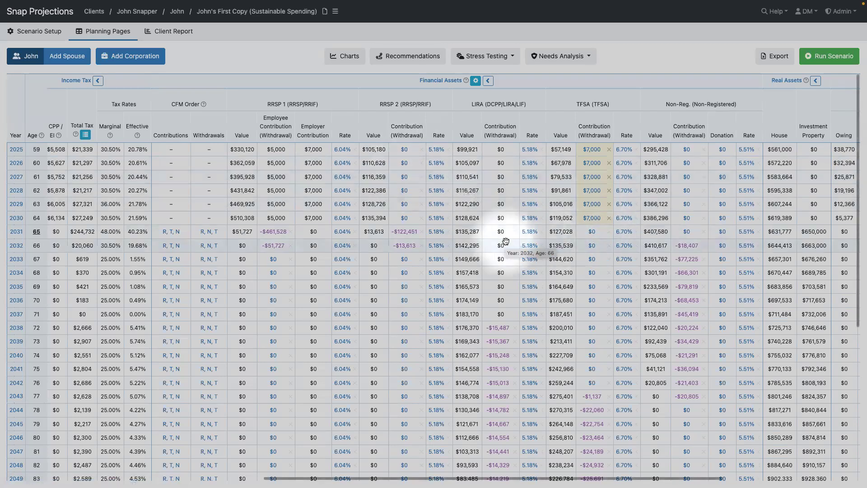
{"action": "scroll", "coordinate": [505, 241], "scroll_direction": "down", "scroll_amount": 3}
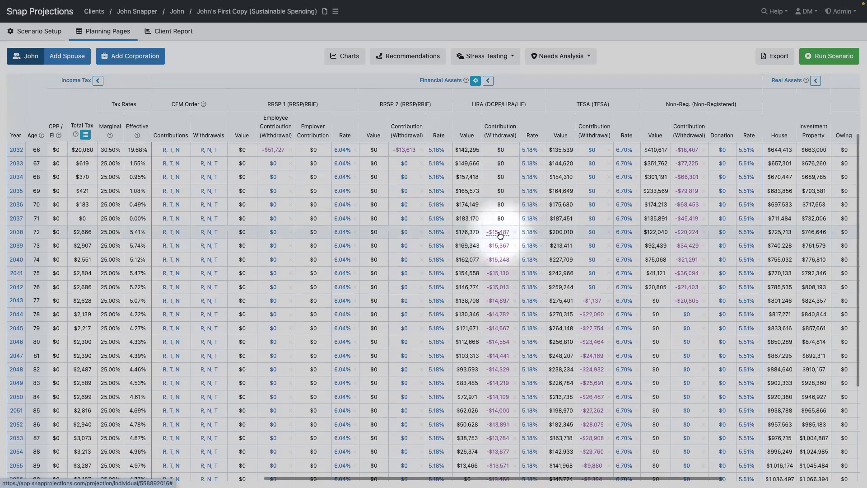
{"action": "mouse_move", "coordinate": [500, 235]}
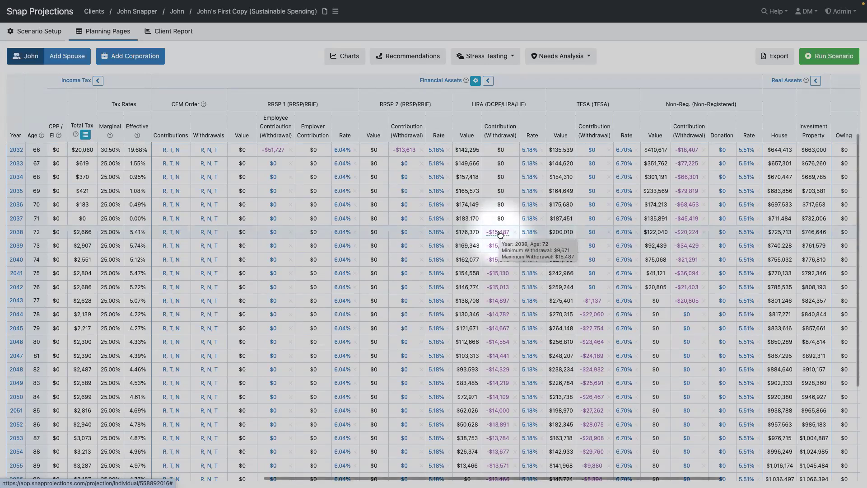
{"action": "mouse_move", "coordinate": [499, 261]}
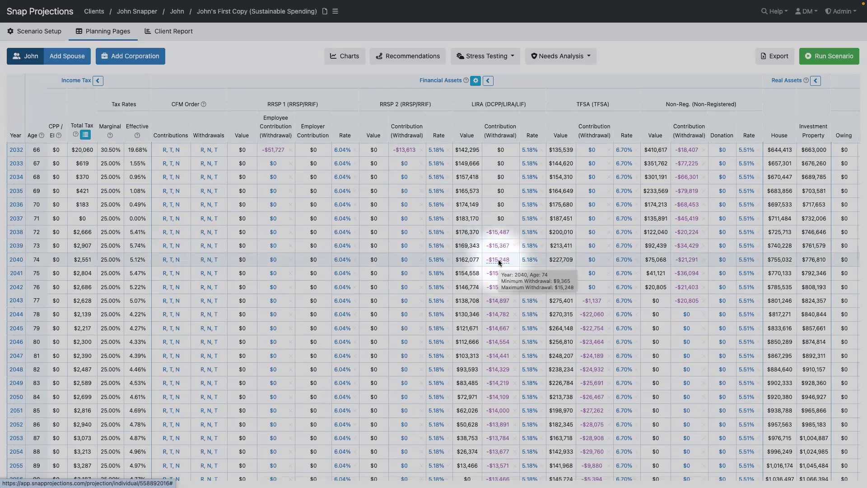
{"action": "scroll", "coordinate": [499, 261], "scroll_direction": "up", "scroll_amount": 3}
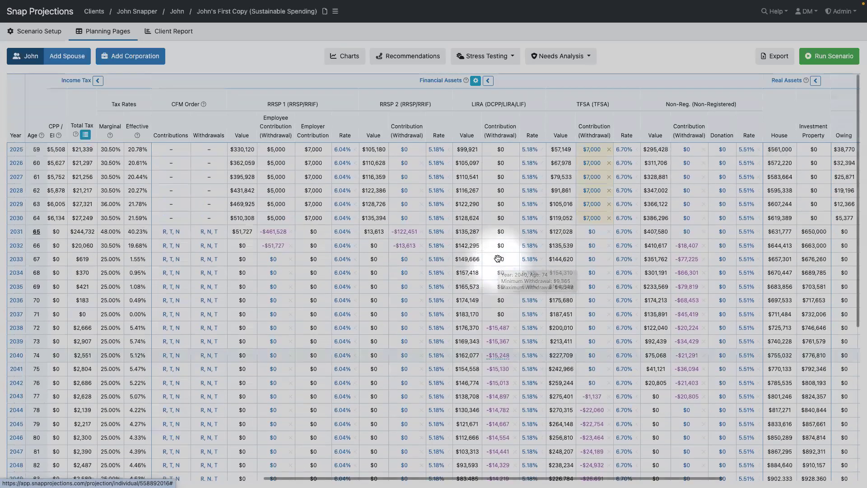